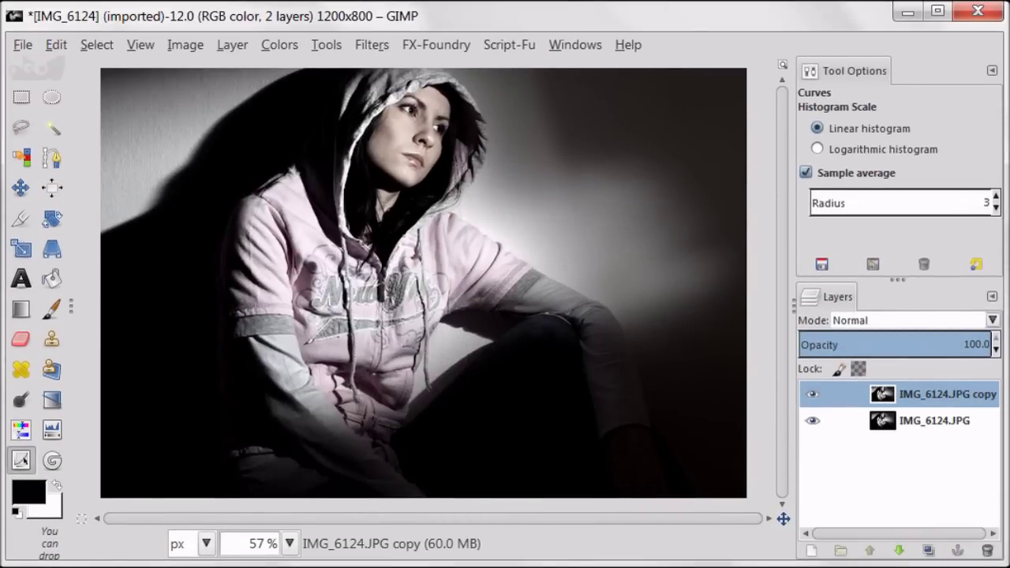
Open the Curves dialog on the IMG_6124.JPG copy layer
click(347, 345)
Raise the shadow point of the Blue curve, then the Value curve to about 44
click(763, 134)
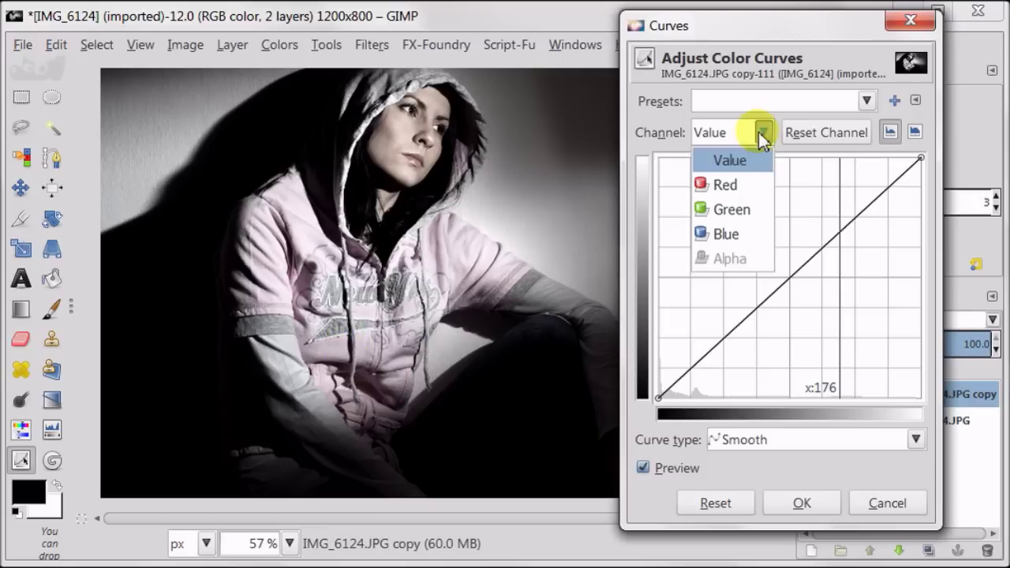
click(724, 234)
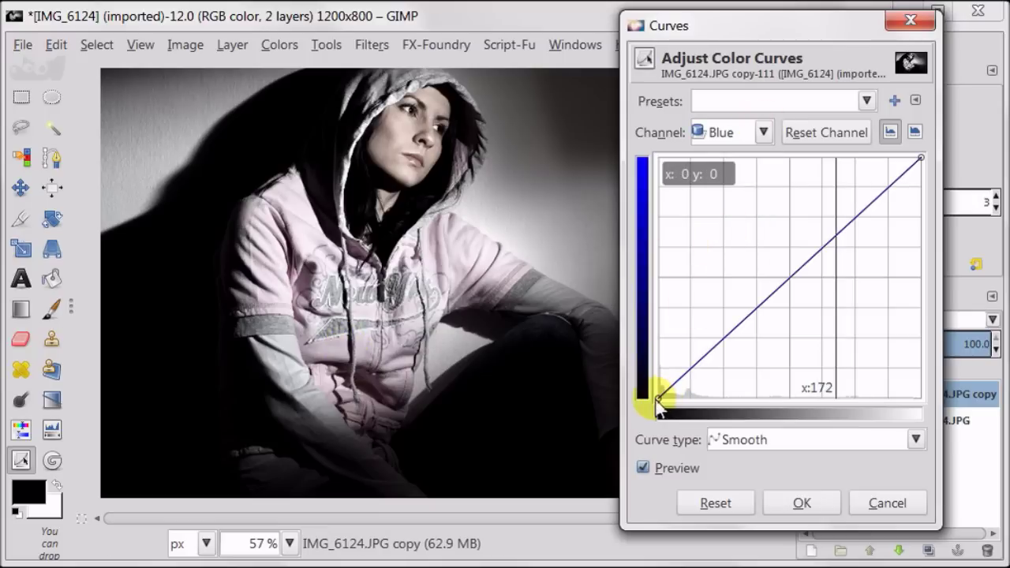
drag(657, 399, 658, 360)
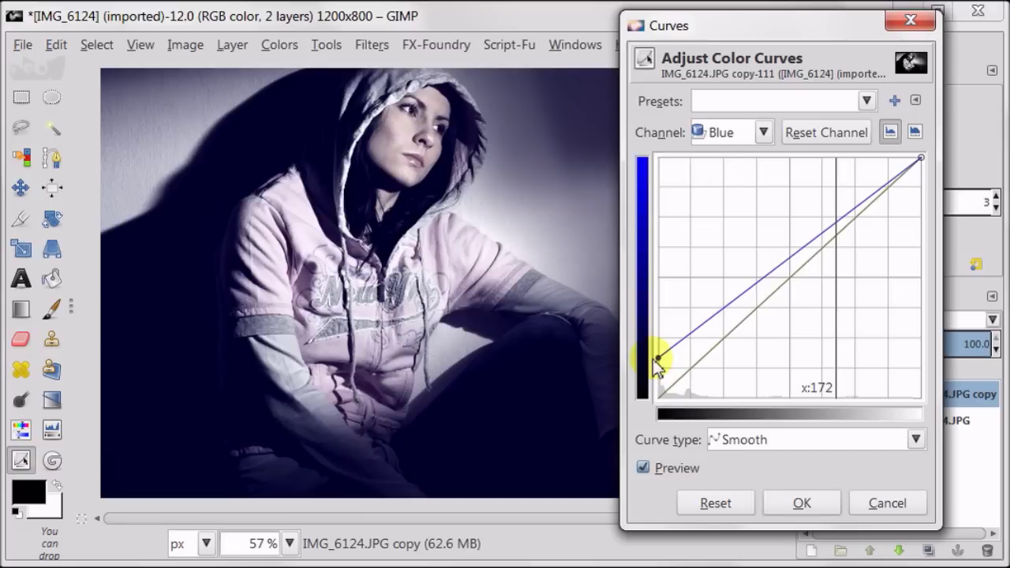
click(764, 133)
click(752, 160)
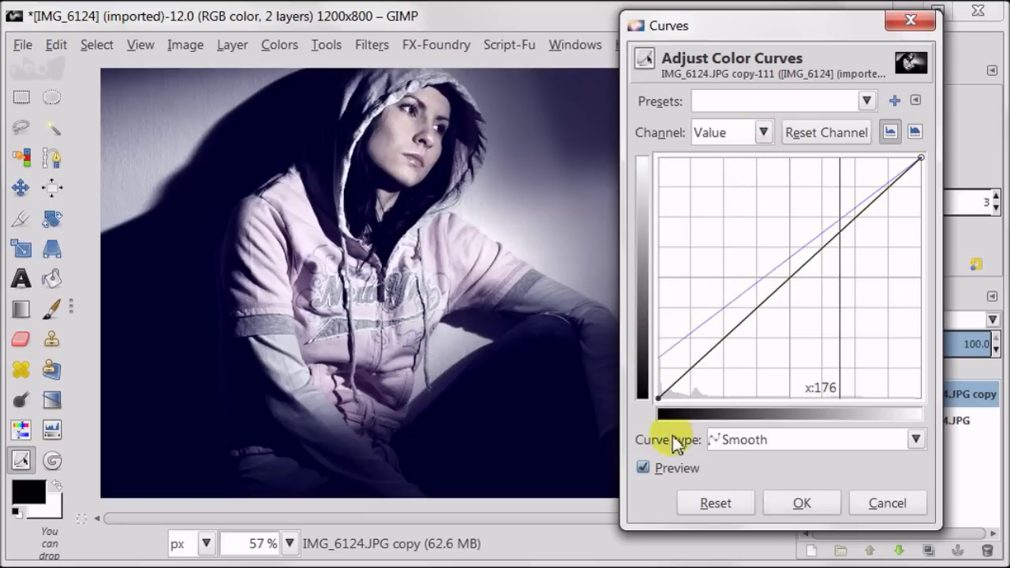
drag(659, 401, 660, 367)
Apply the Curves, compare the copy layer on and off, and add a new transparent layer
click(802, 505)
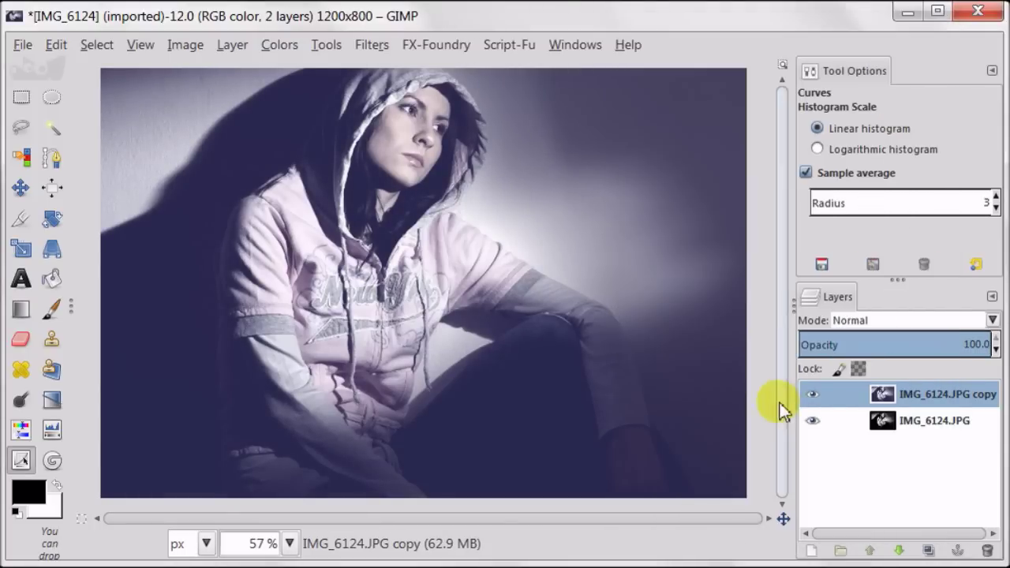
click(813, 394)
click(813, 395)
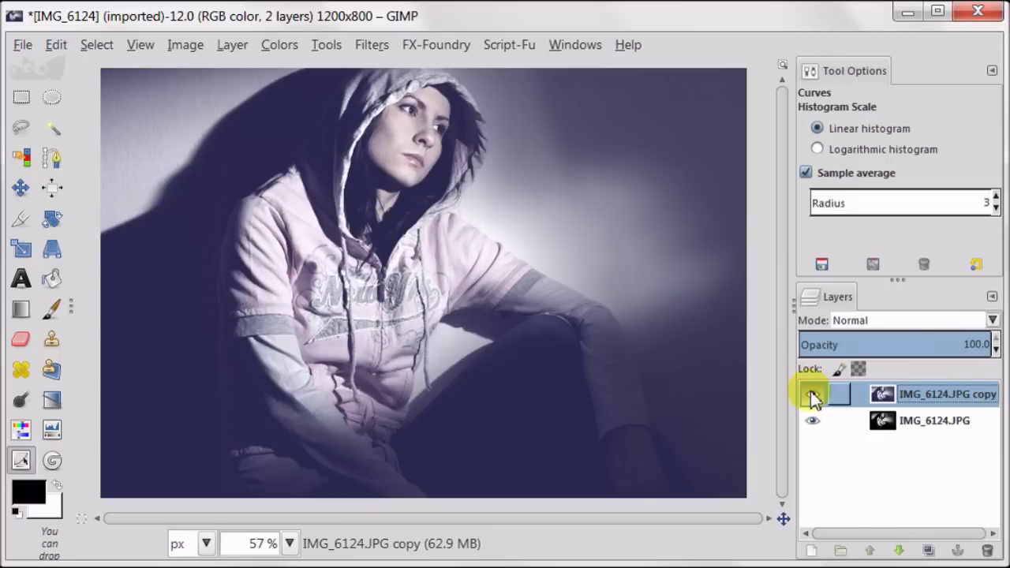
click(809, 550)
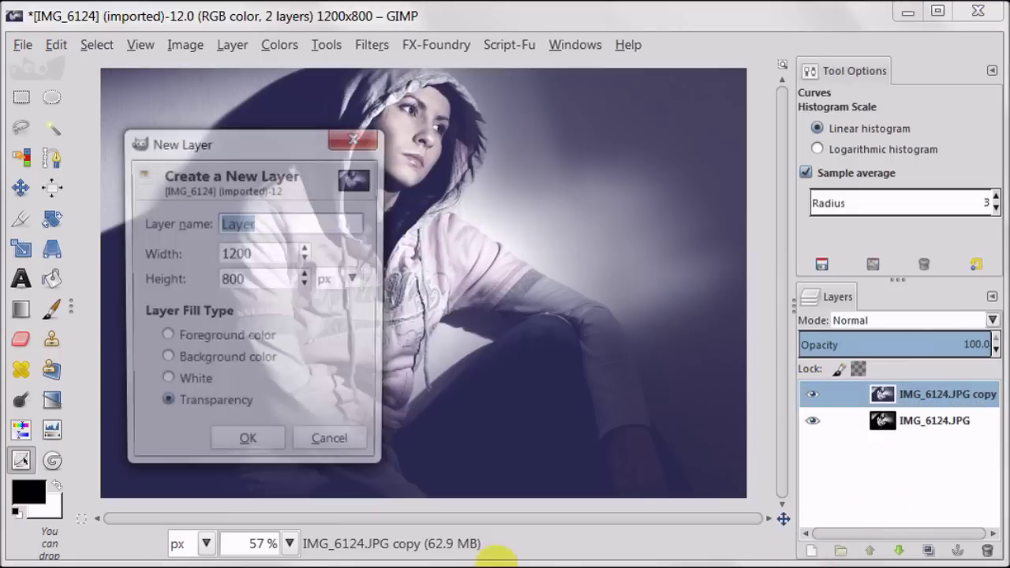
click(260, 447)
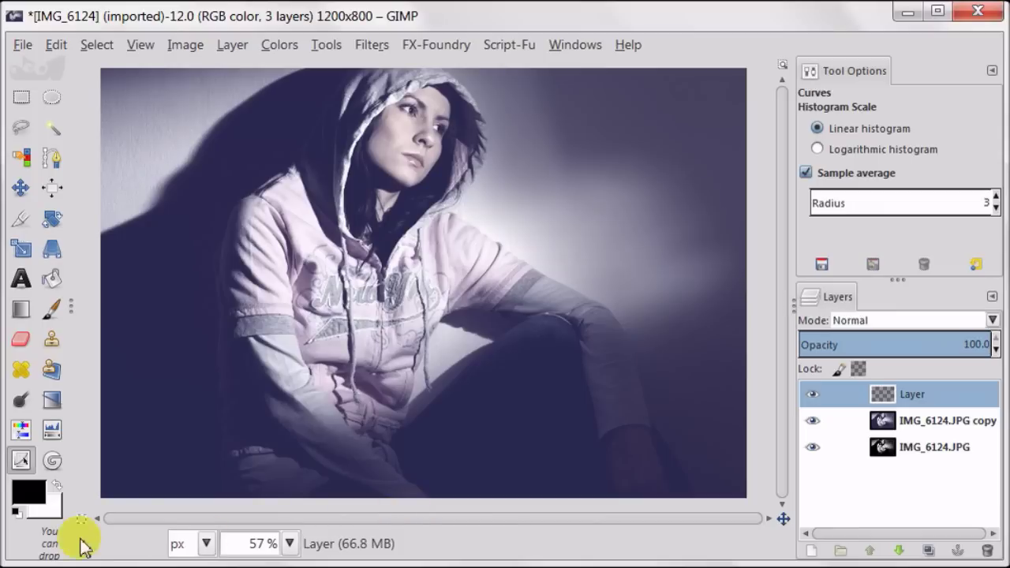
Set the foreground colour to yellow ffd321 and the new layer's mode to Screen
click(30, 493)
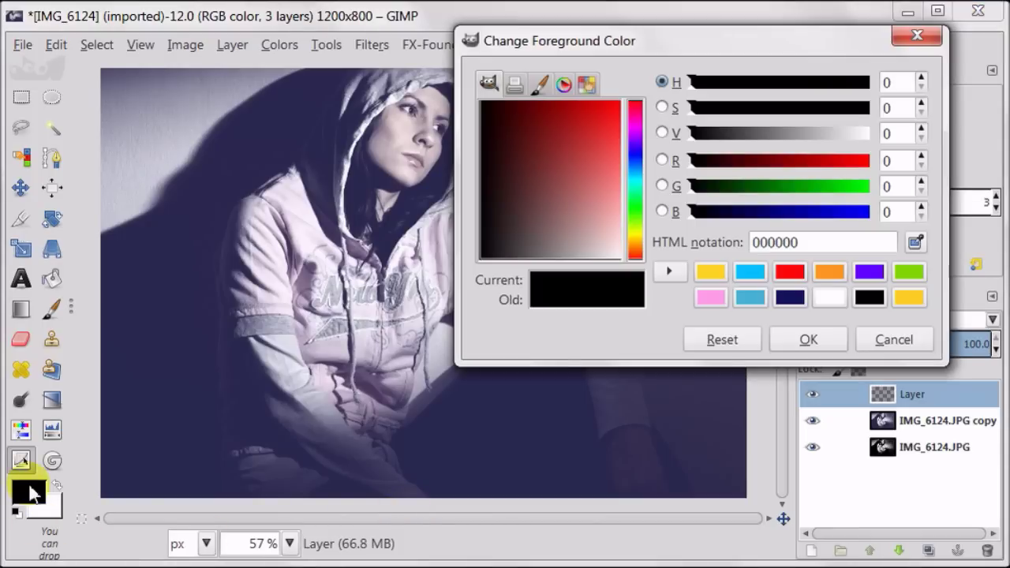
click(711, 273)
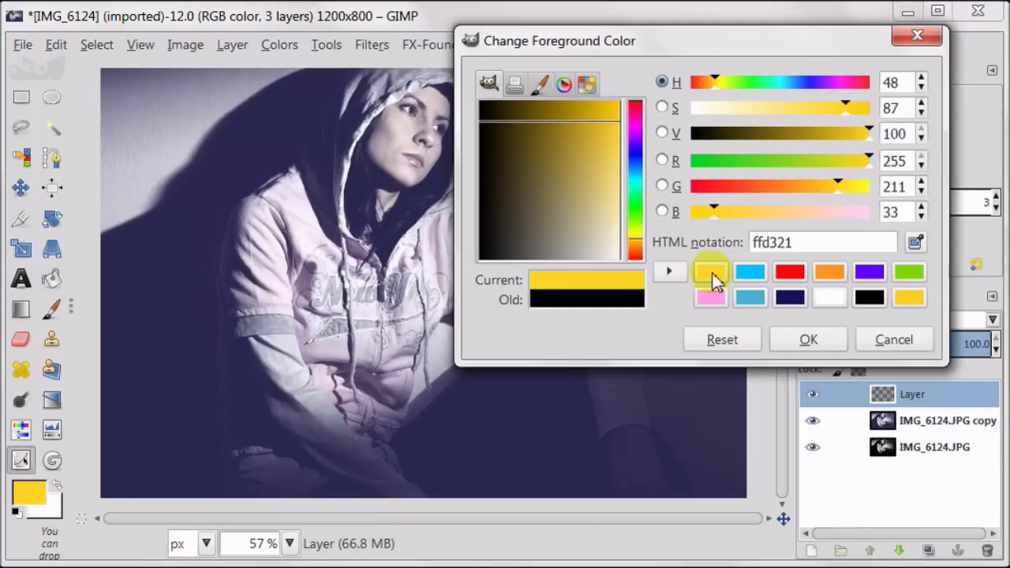
click(824, 340)
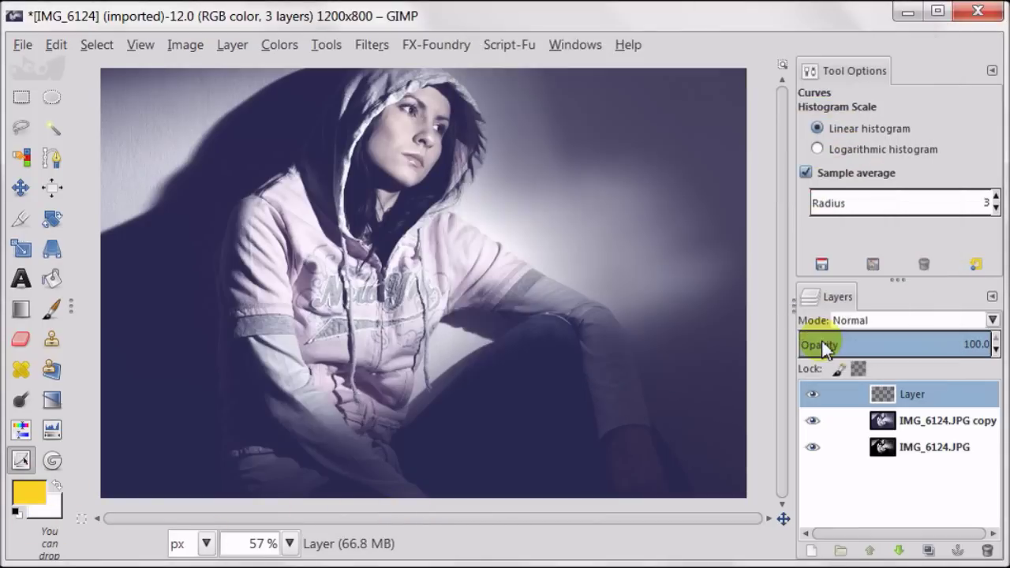
click(857, 320)
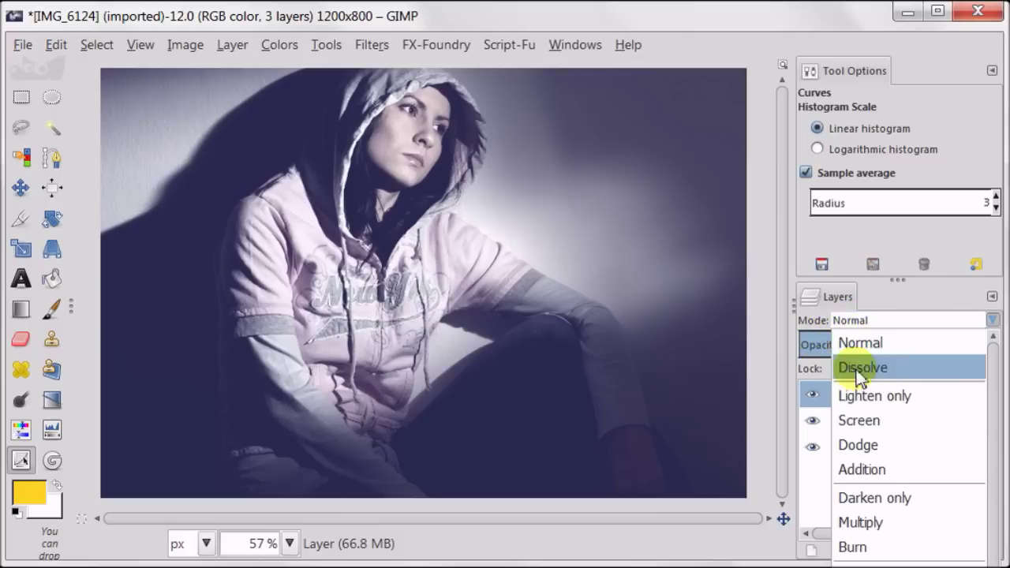
click(920, 425)
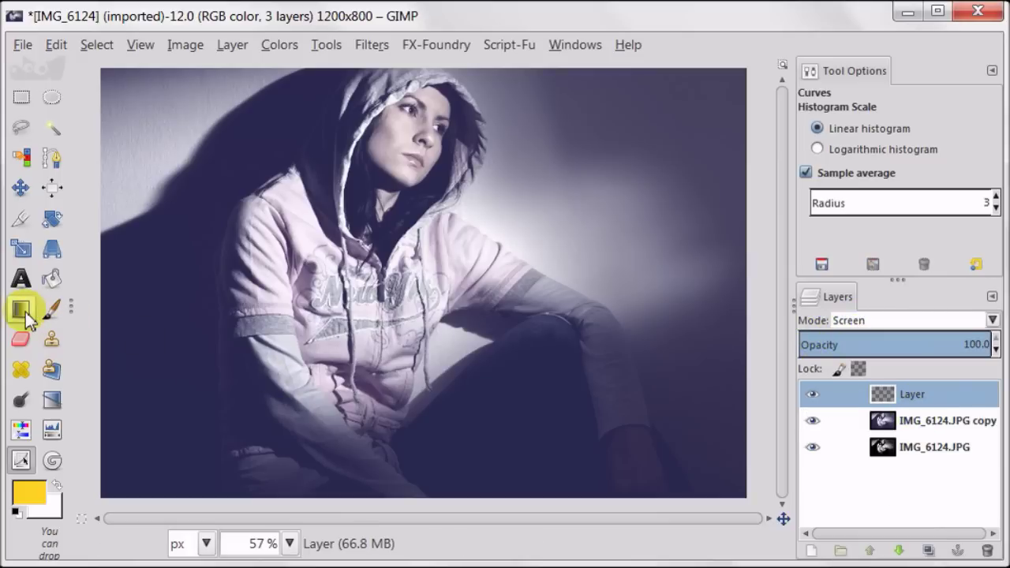
click(24, 312)
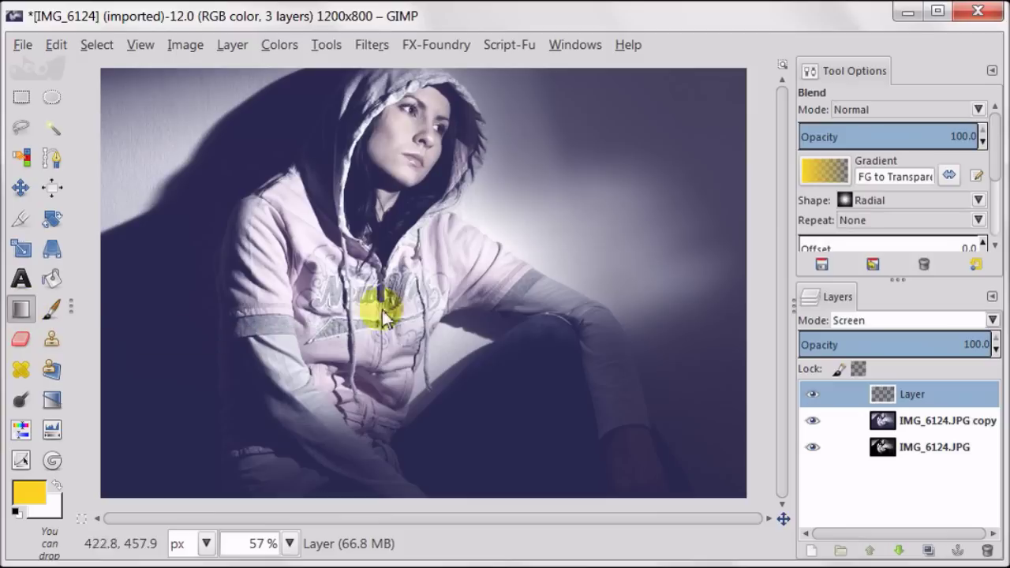
Draw a linear yellow gradient from the top-left corner and set the layer opacity to 65
click(900, 202)
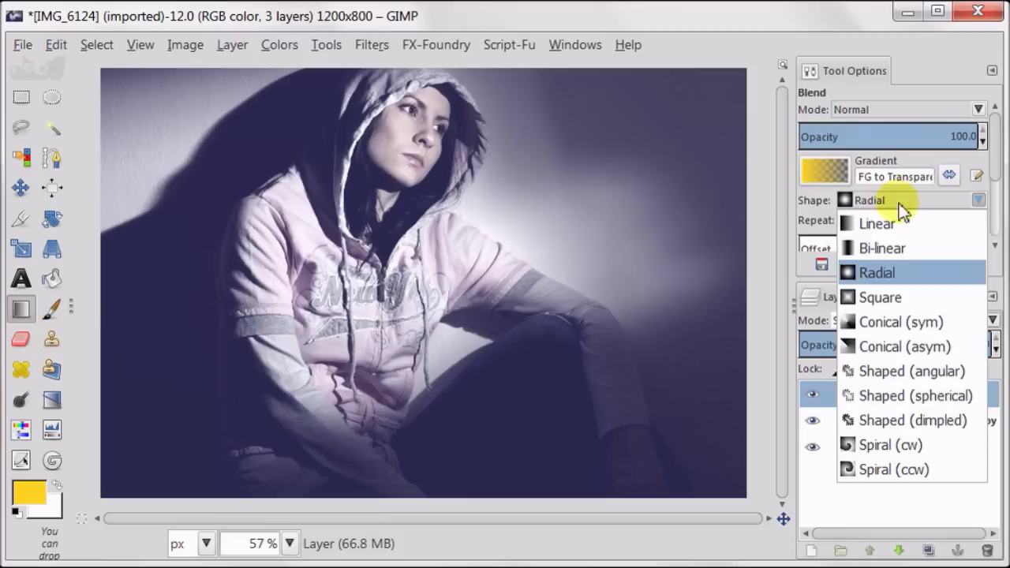
click(902, 224)
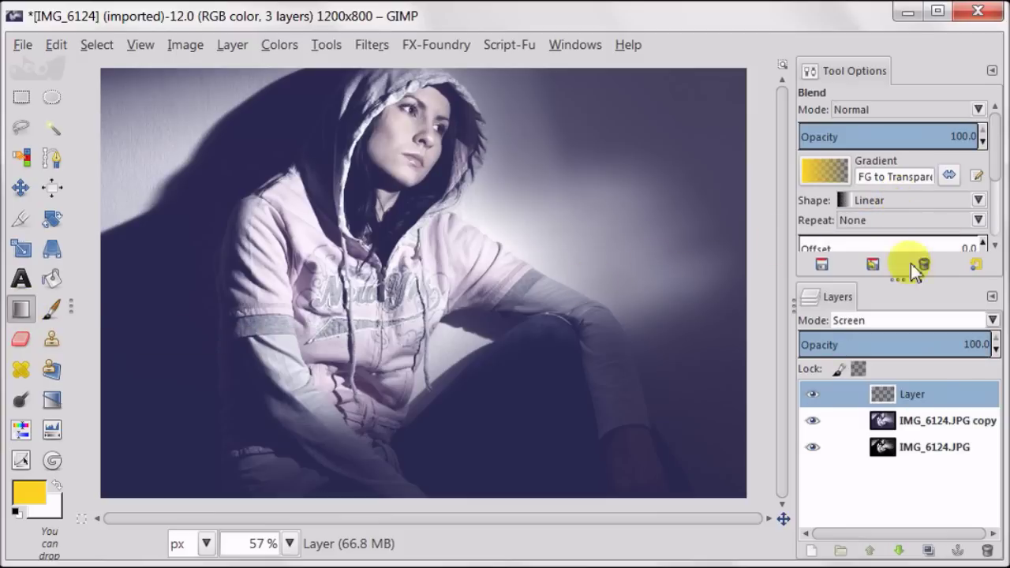
drag(100, 65, 484, 397)
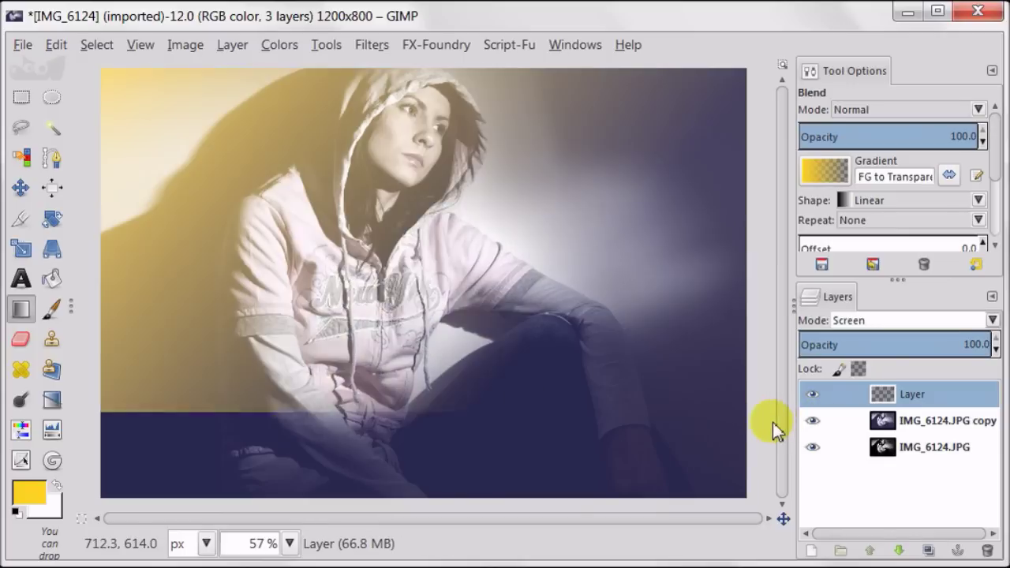
click(917, 344)
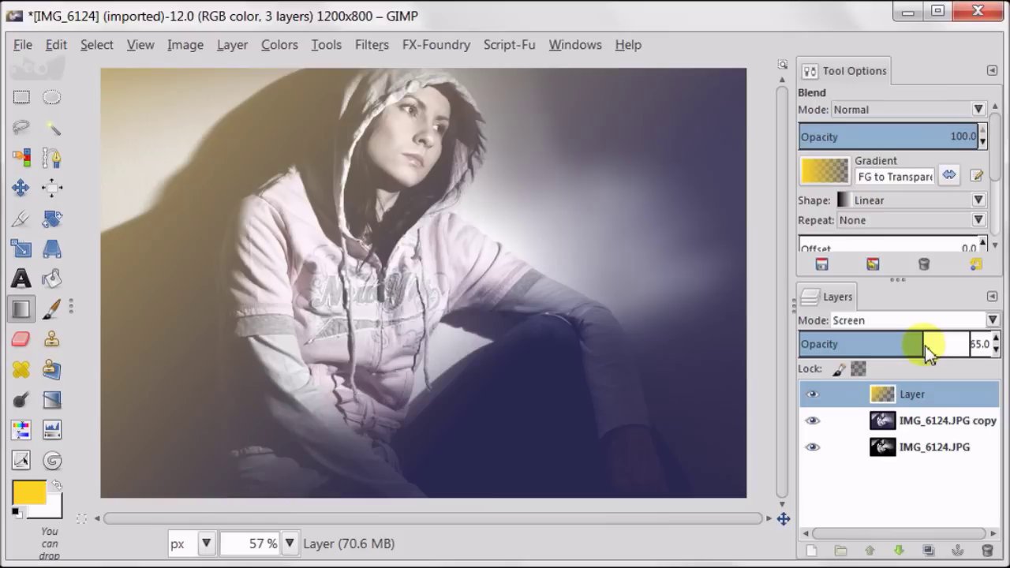
click(813, 550)
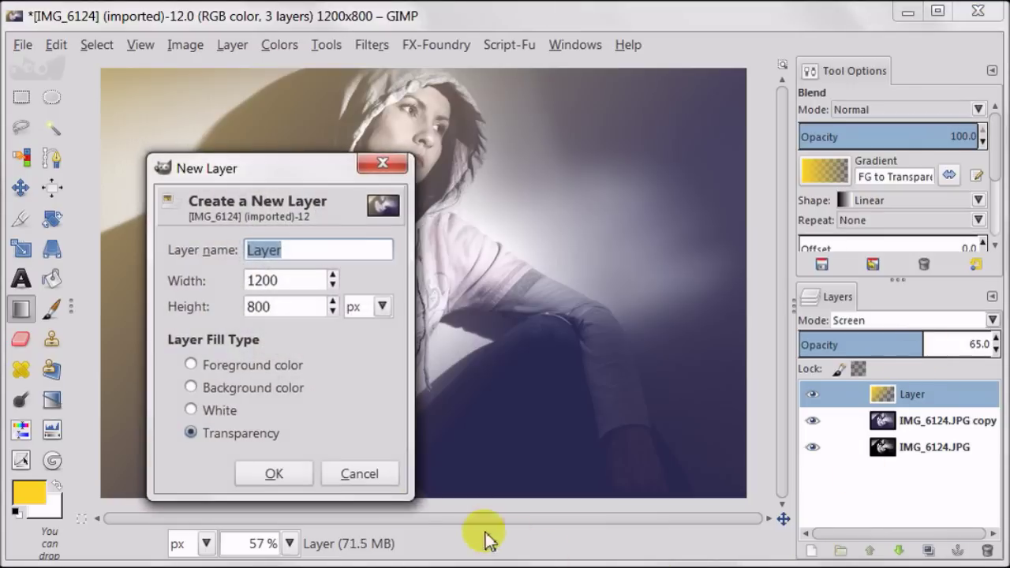
Add transparent Layer #1 and set the foreground colour to light blue 56d5ff
click(289, 474)
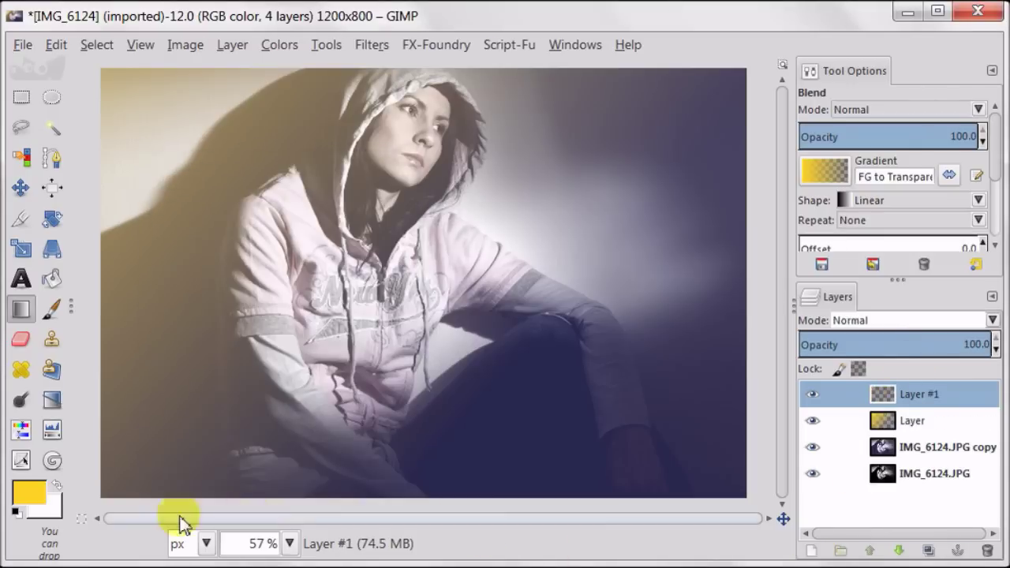
click(39, 499)
click(749, 296)
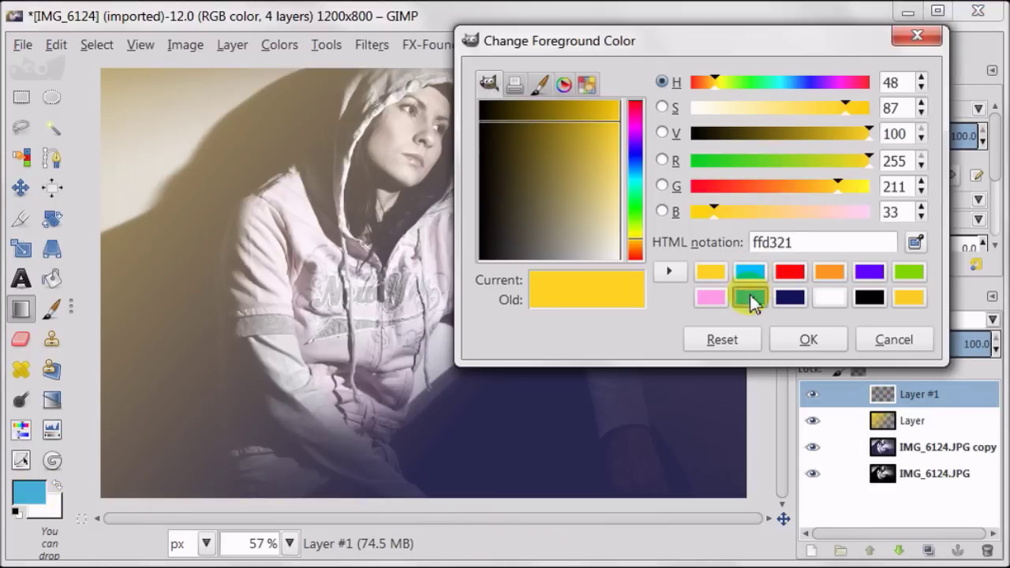
drag(598, 158, 627, 158)
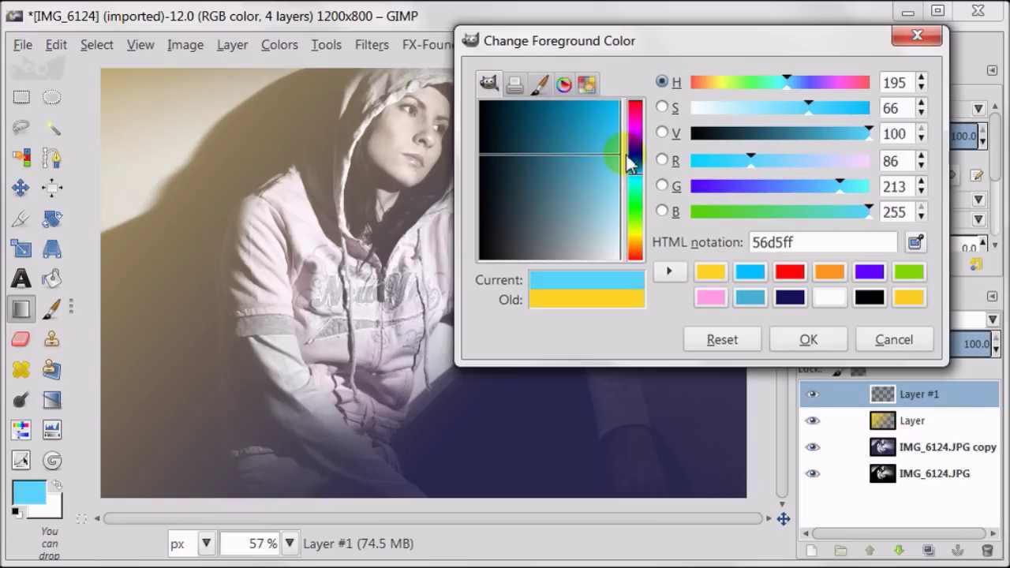
click(813, 340)
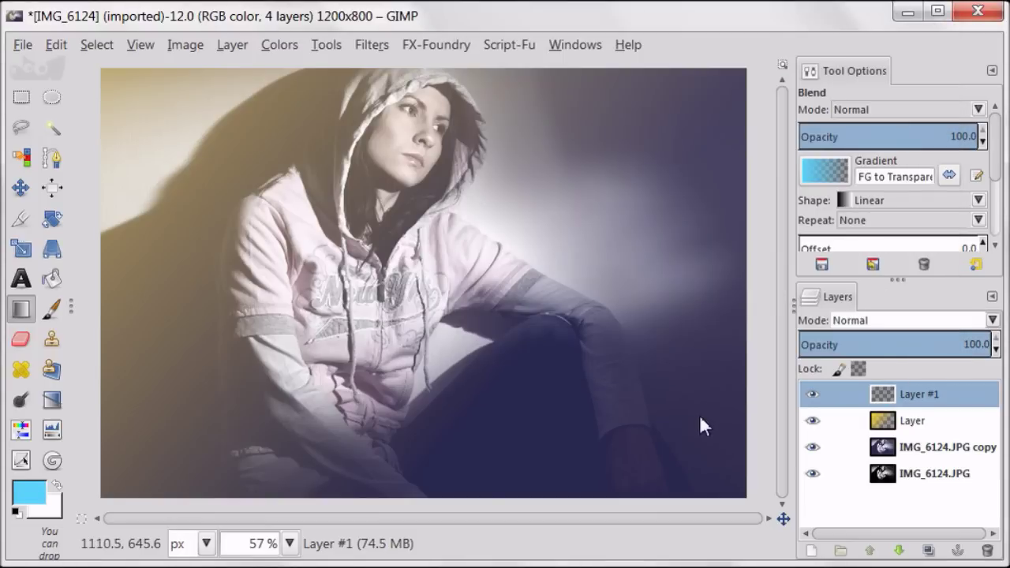
Set Layer #1 to Screen, draw a blue gradient from the bottom-right corner, opacity 45.3
click(877, 321)
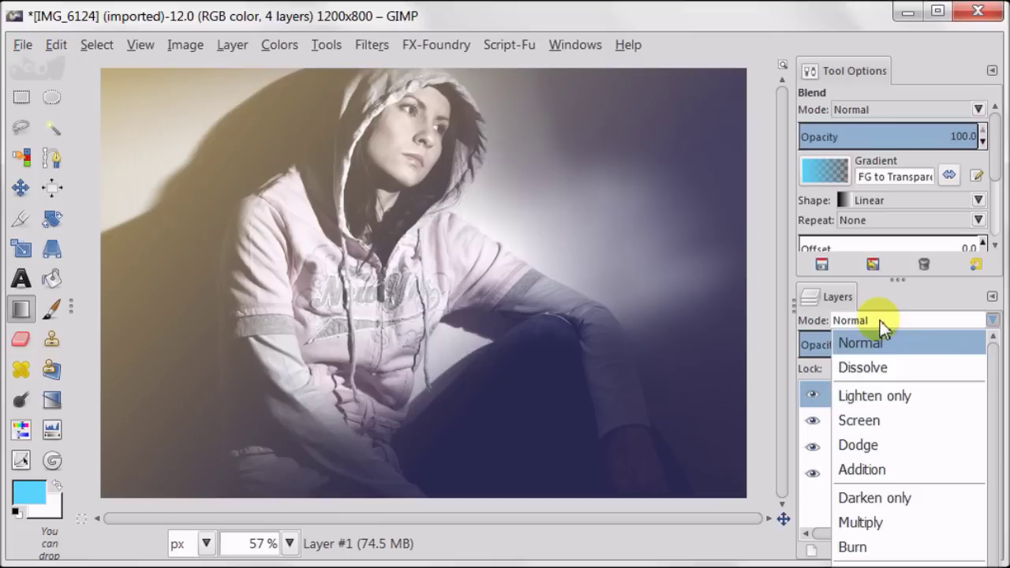
click(886, 421)
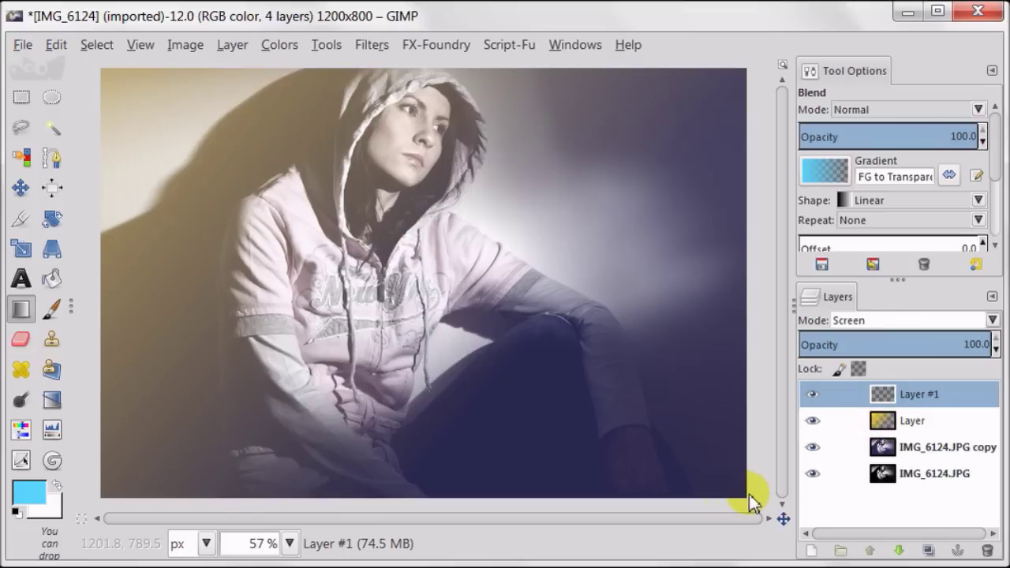
drag(748, 497, 349, 279)
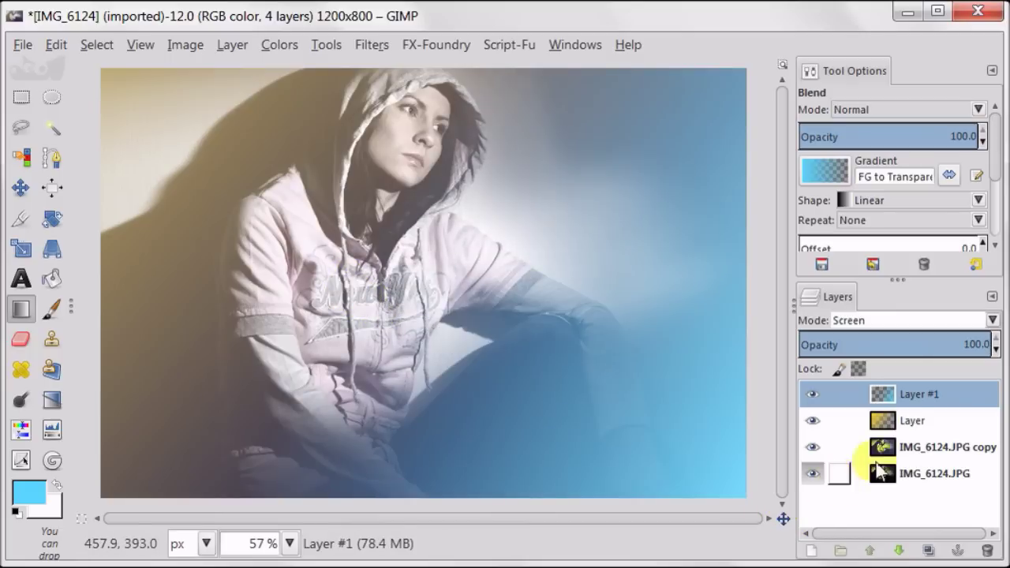
drag(899, 338, 887, 340)
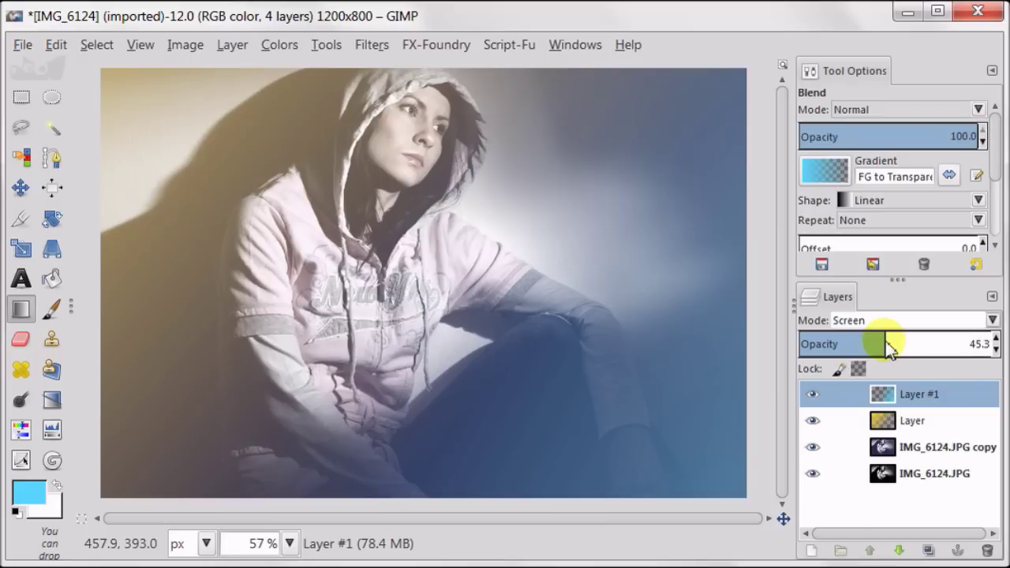
Add transparent Layer #2 and set the foreground colour to orange ff9721
click(811, 550)
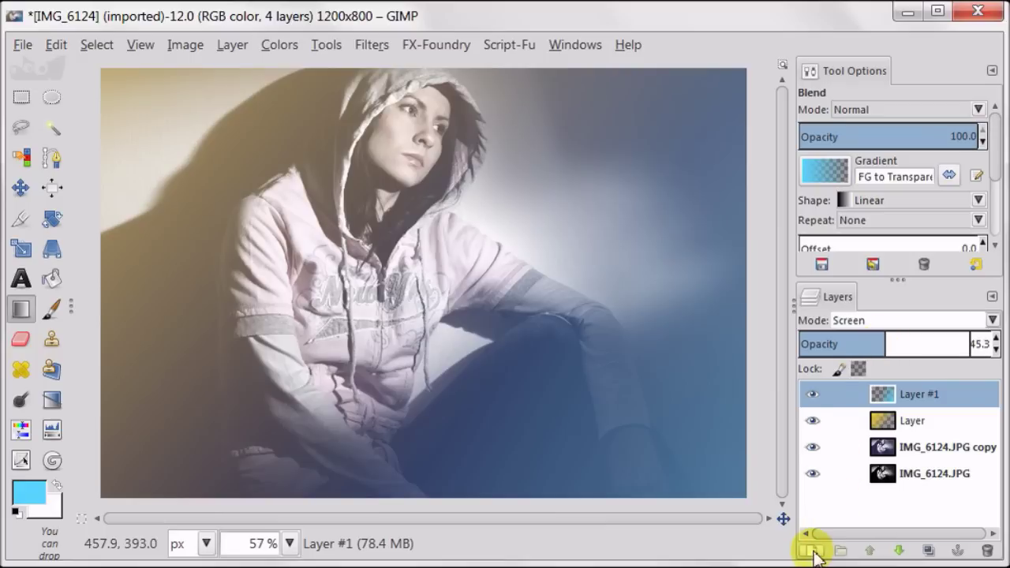
click(142, 332)
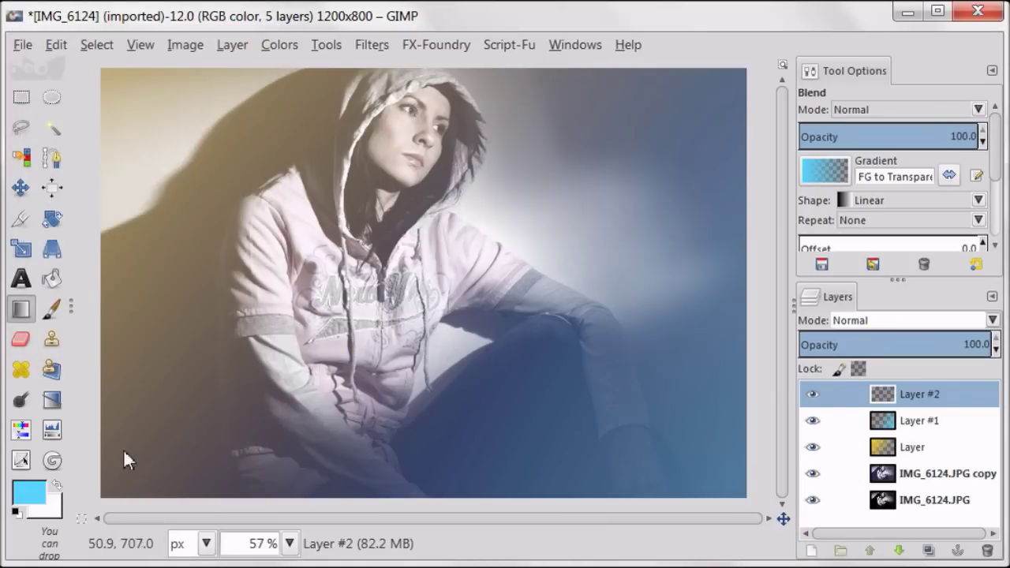
click(30, 491)
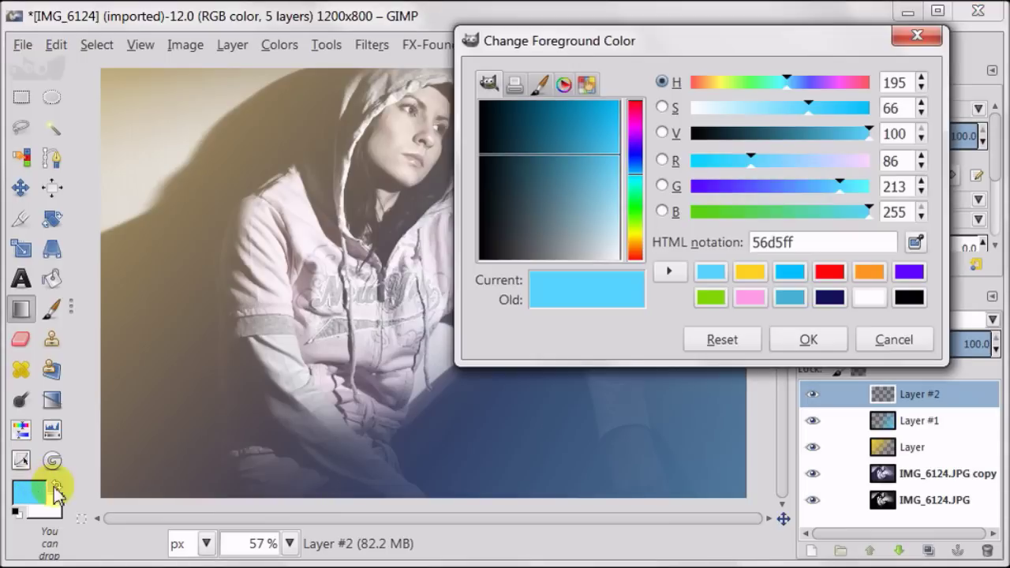
click(870, 272)
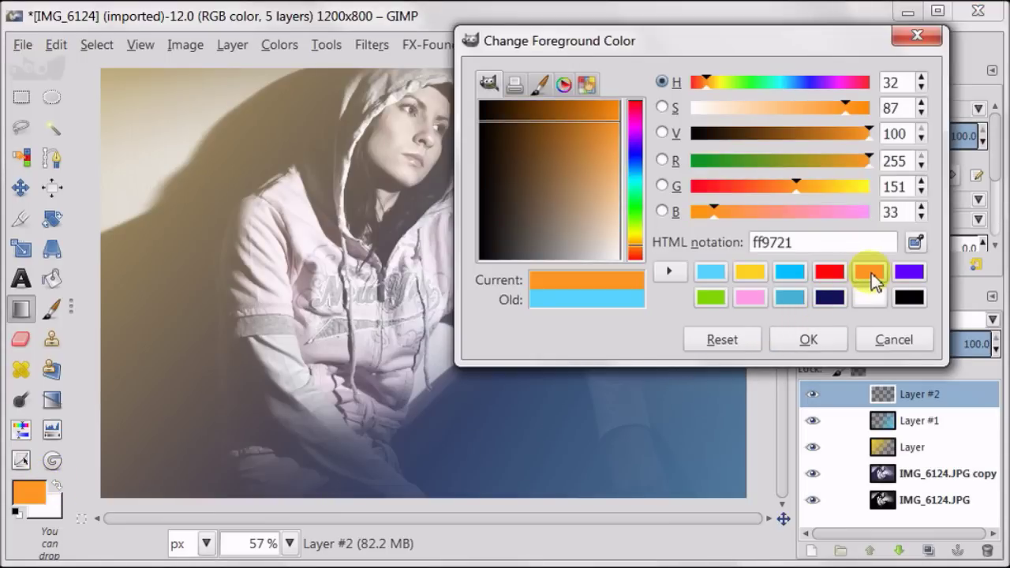
click(830, 341)
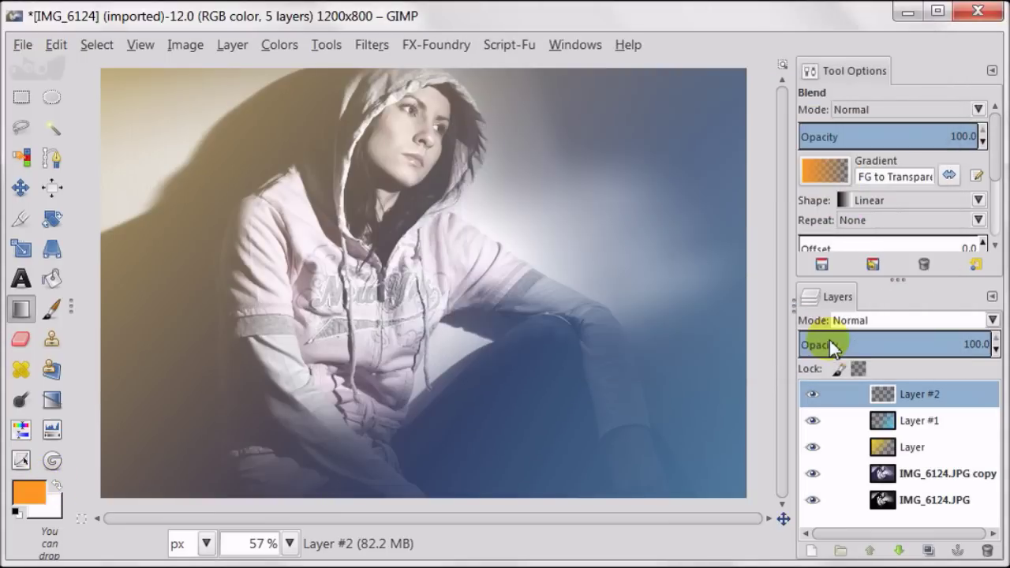
Set Layer #2 to Screen, draw a radial orange glow on the left shoulder, opacity 62.1
click(876, 322)
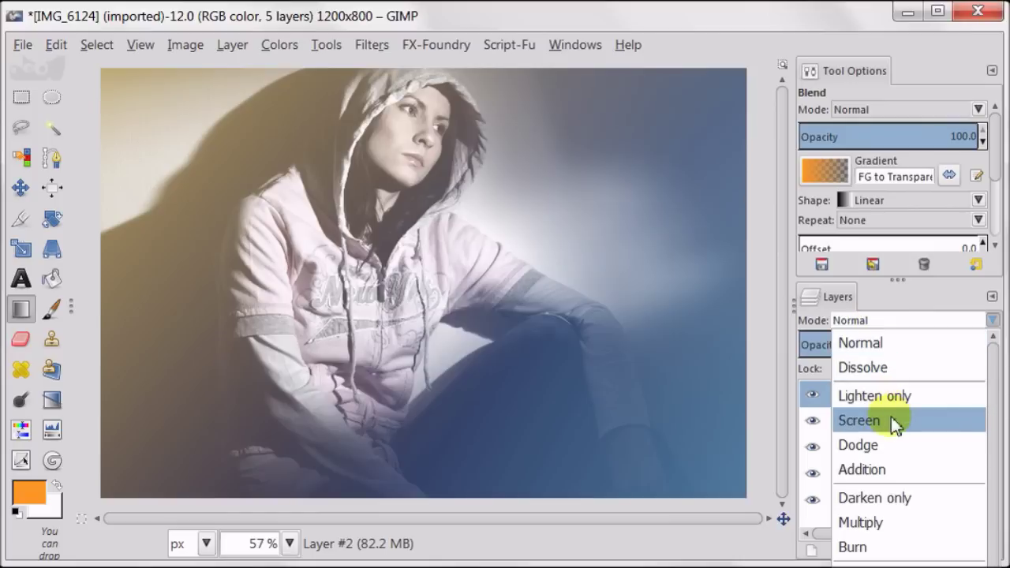
click(839, 420)
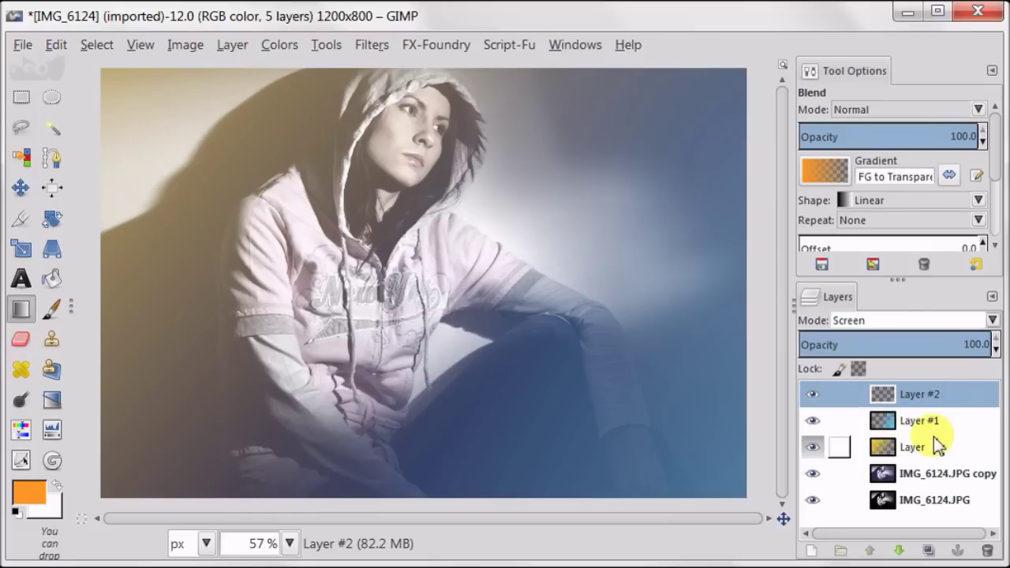
click(915, 199)
click(918, 274)
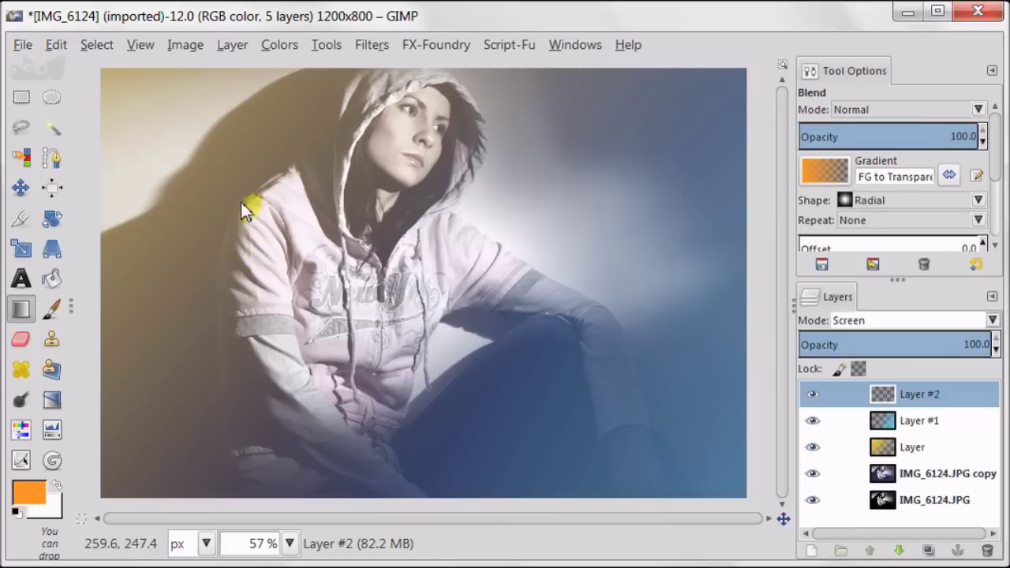
drag(249, 195, 410, 356)
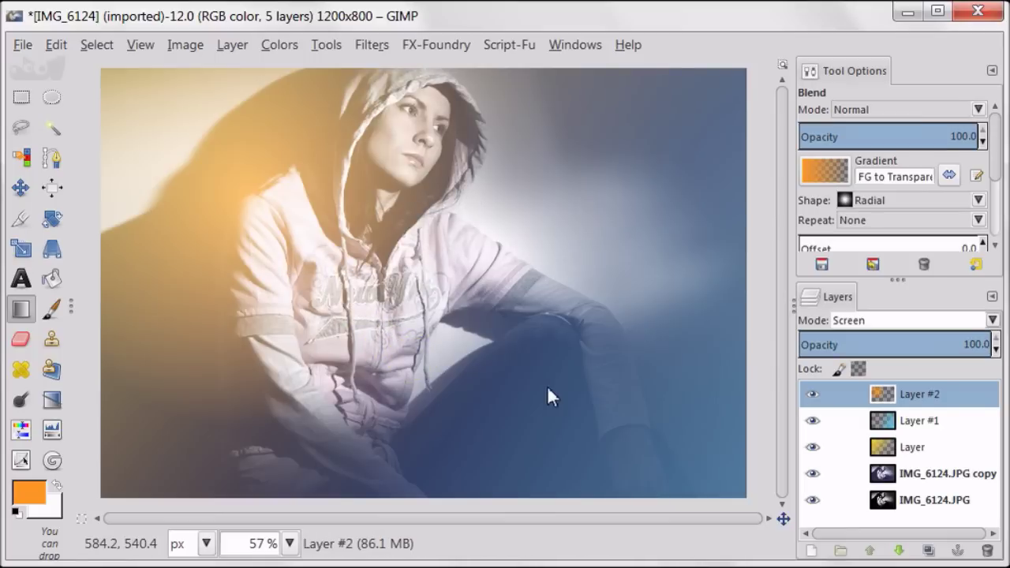
mouse_move(918, 339)
mouse_down()
mouse_move(948, 332)
mouse_move(944, 345)
mouse_move(923, 345)
mouse_up()
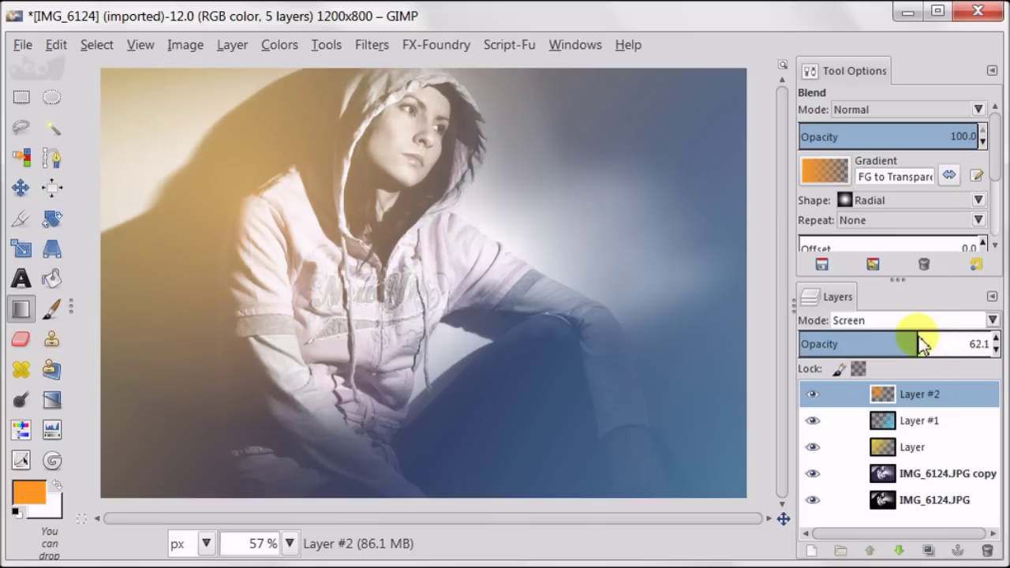
Add transparent Layer #3 and set the foreground colour to red
click(812, 551)
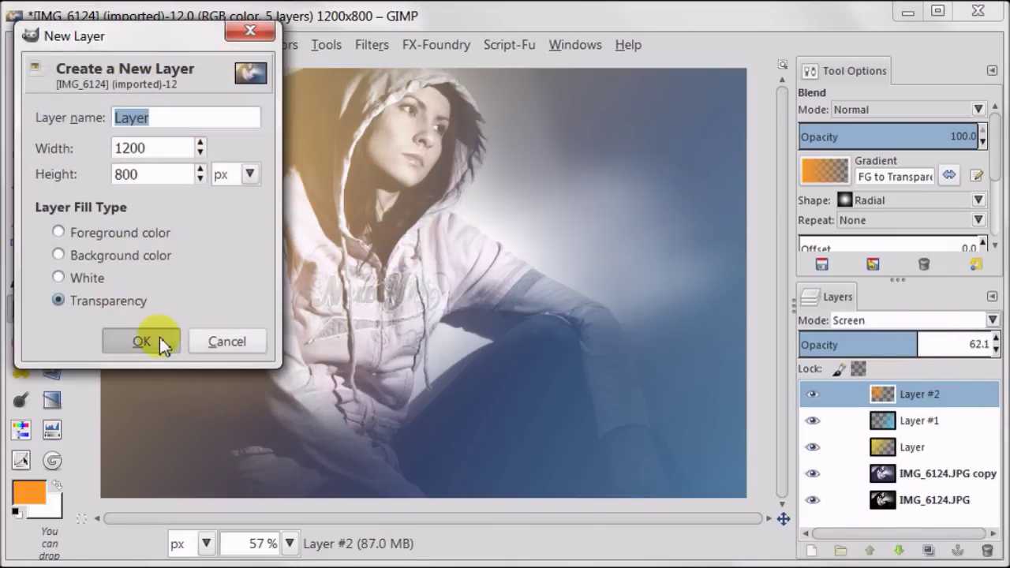
click(159, 337)
click(26, 494)
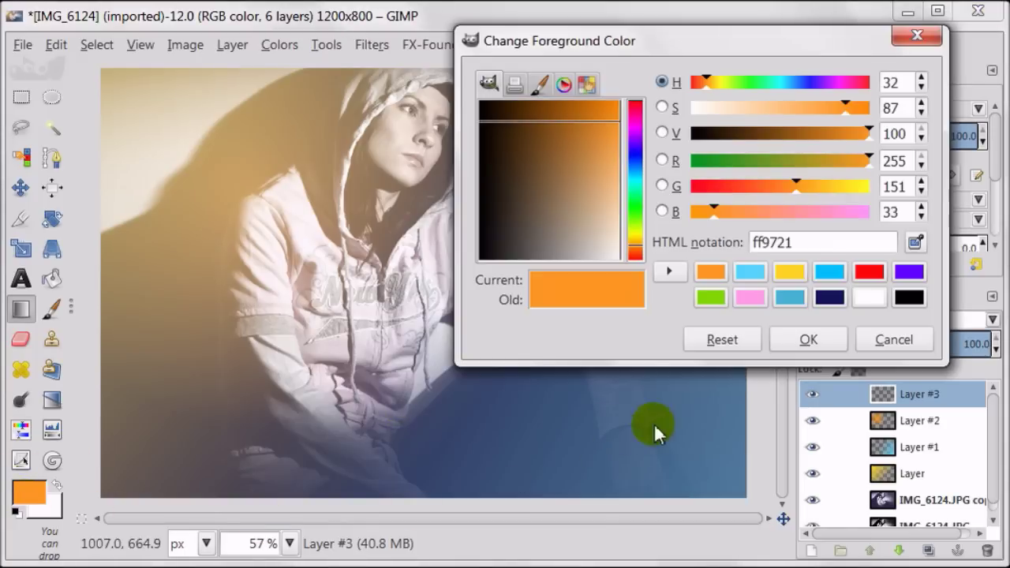
click(870, 273)
click(806, 339)
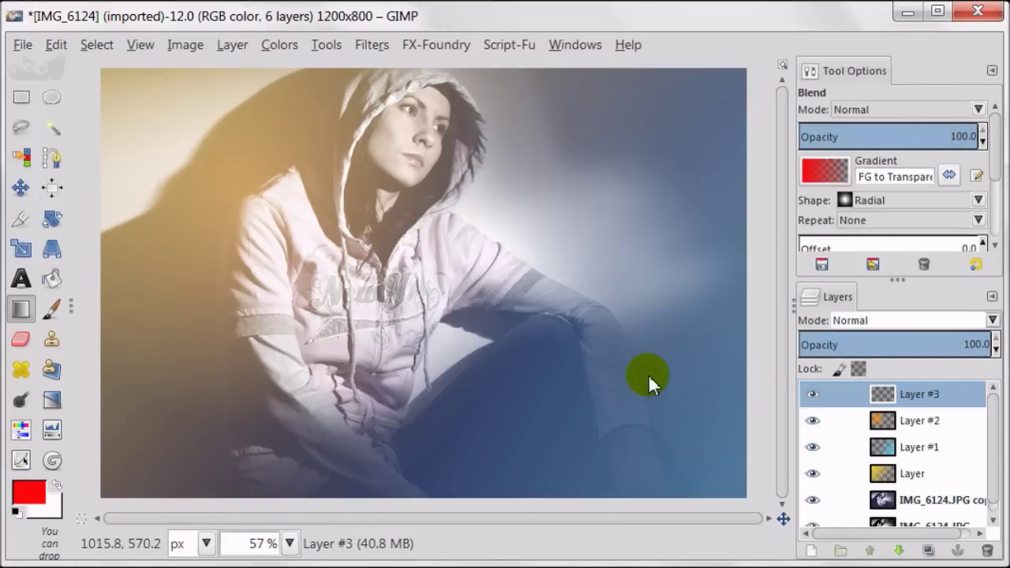
Set Layer #3 to Screen, draw a red radial glow on the left edge, opacity 41.4
click(877, 322)
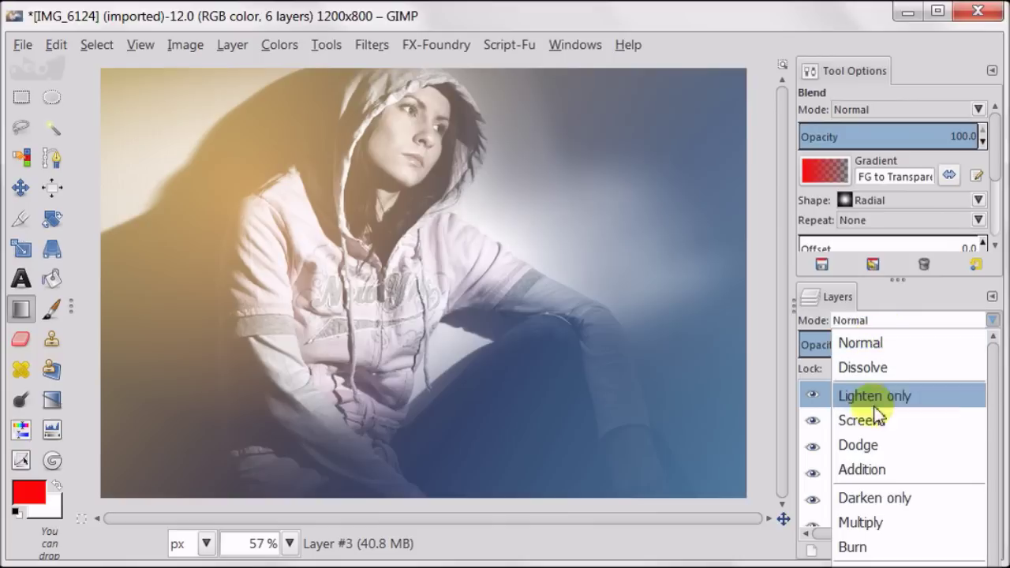
click(907, 420)
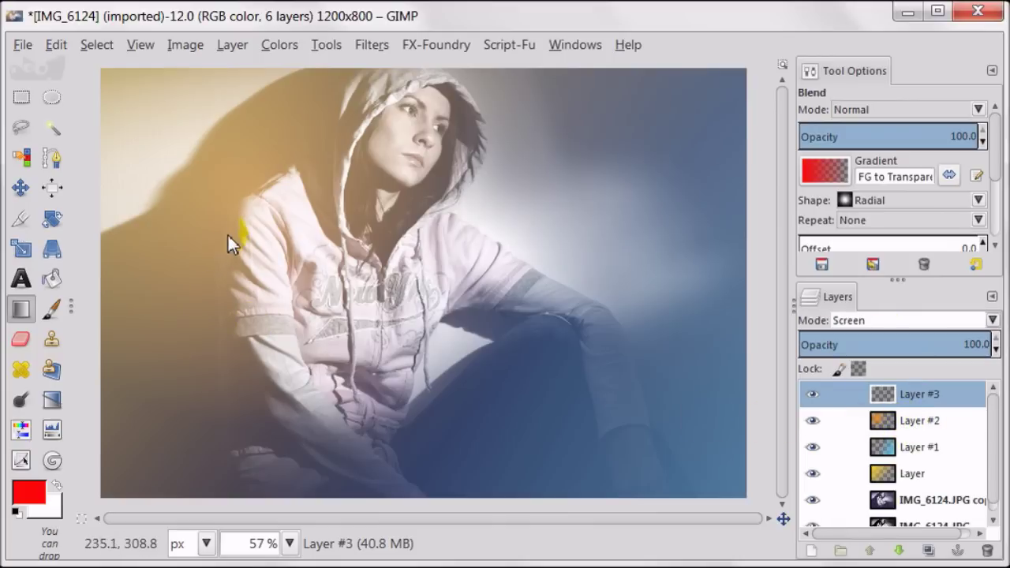
drag(222, 252, 298, 313)
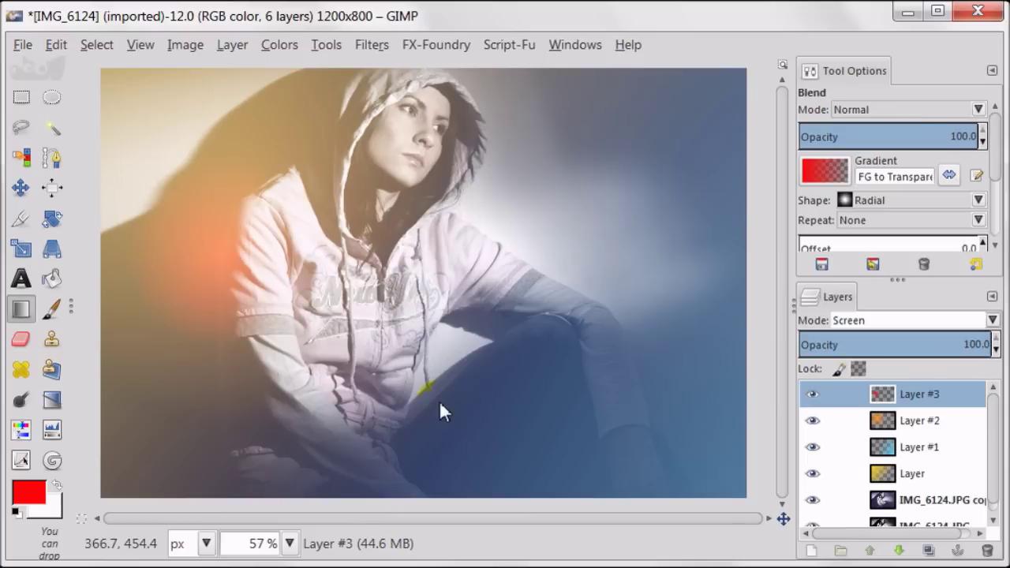
click(909, 344)
drag(910, 345, 883, 360)
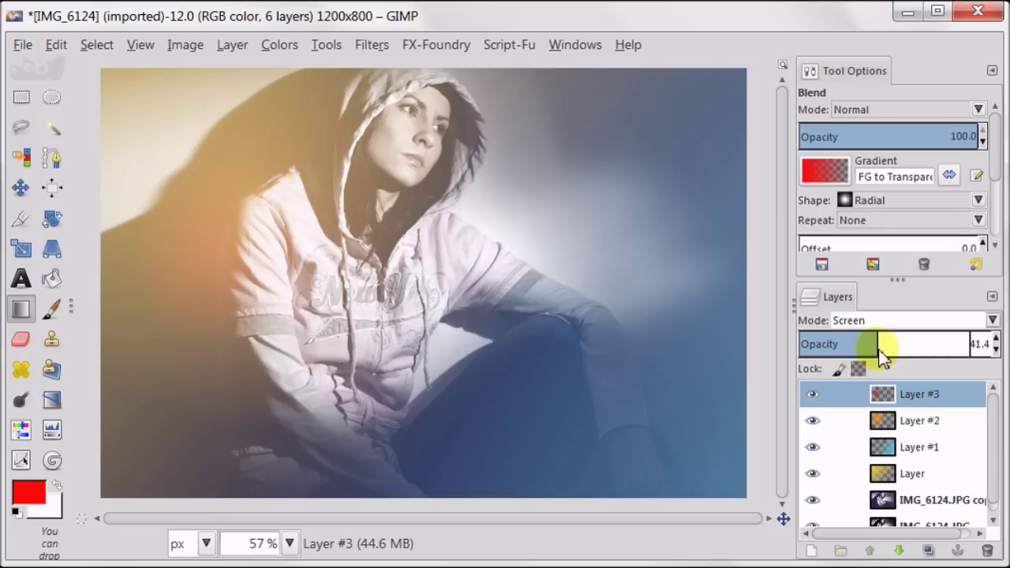
click(884, 356)
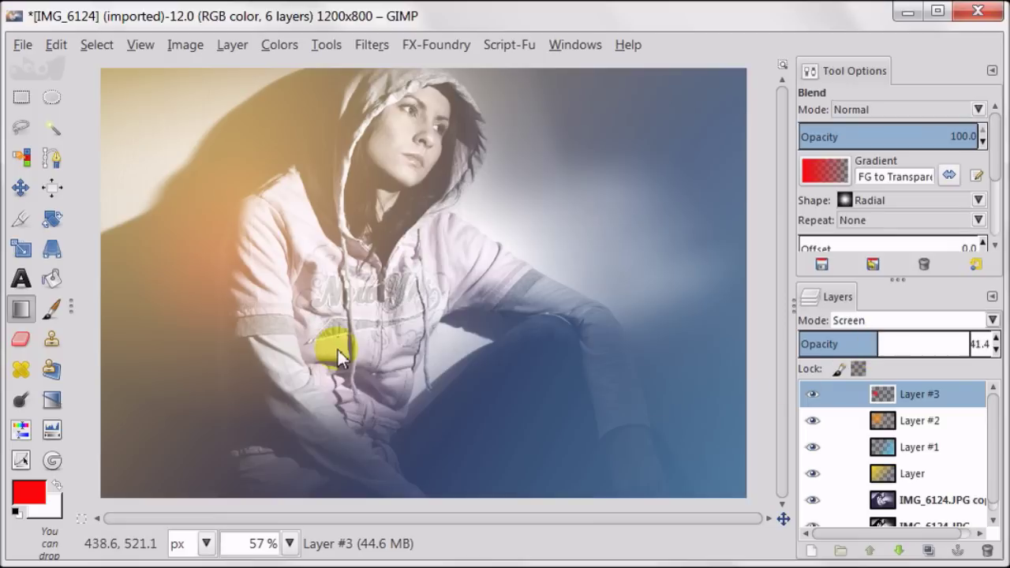
Add Layer #4 and draw a white radial glow over the torso at 45.8 opacity
click(813, 553)
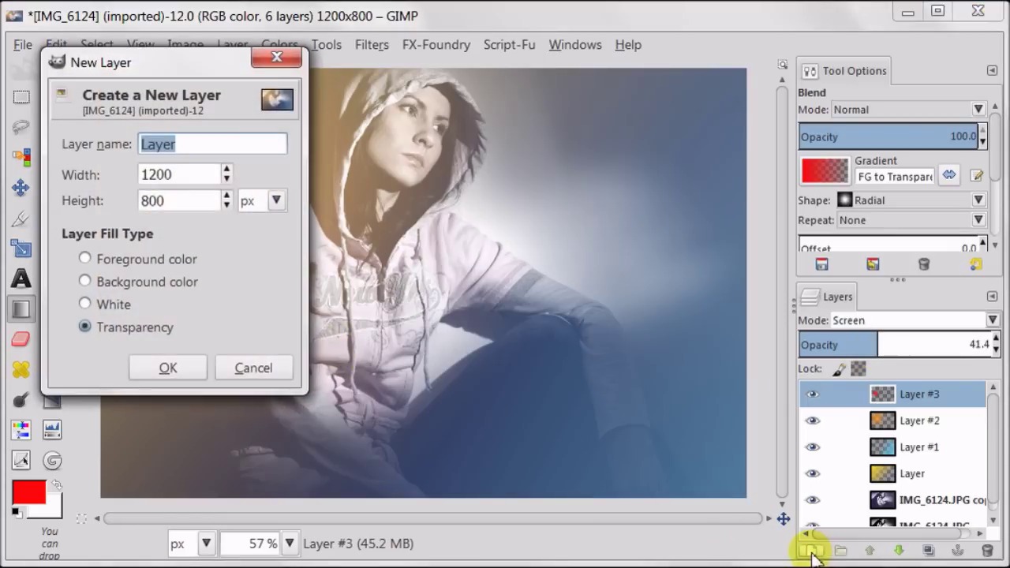
click(182, 368)
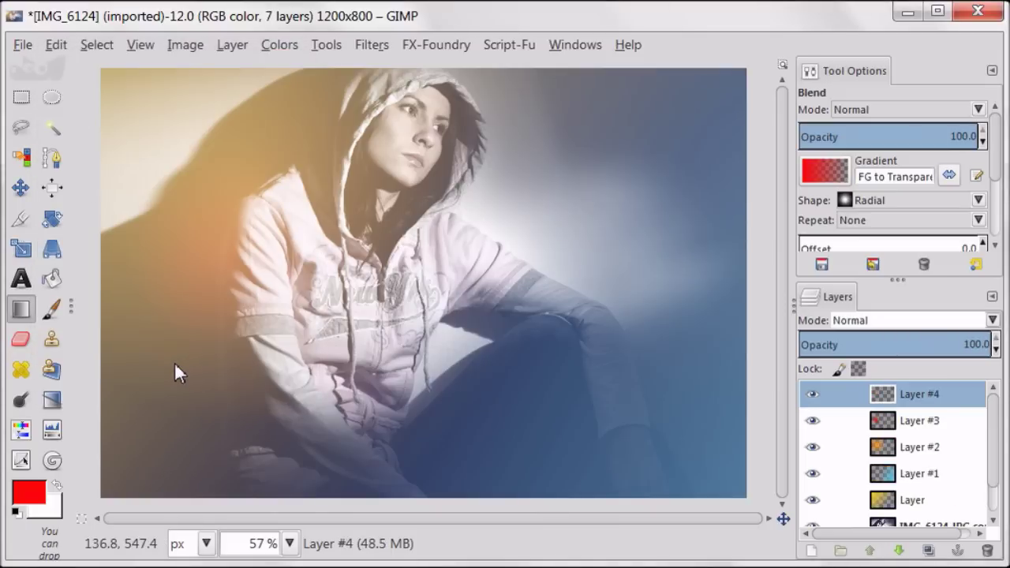
click(57, 485)
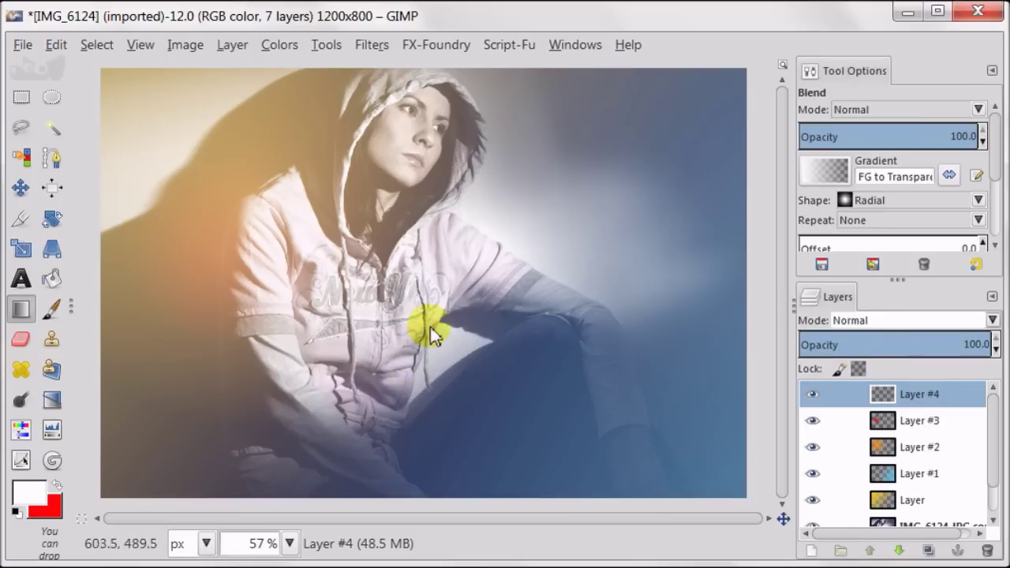
drag(445, 311, 618, 469)
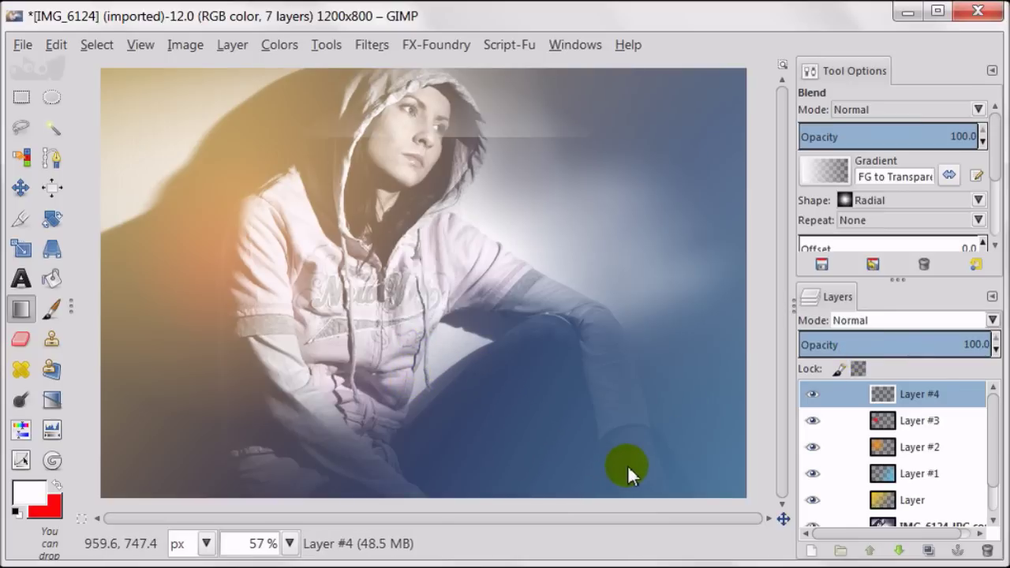
click(907, 339)
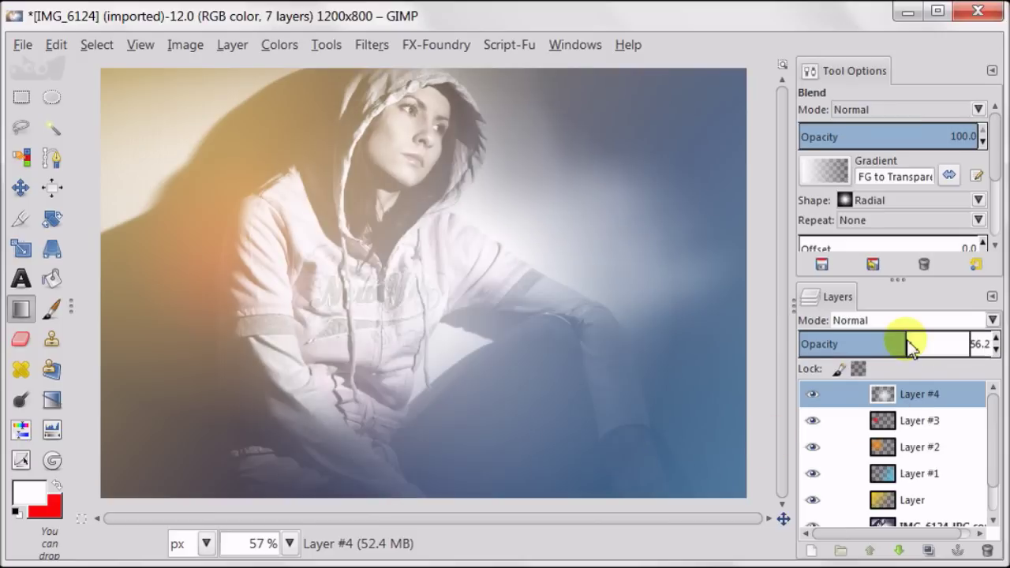
drag(907, 340, 889, 353)
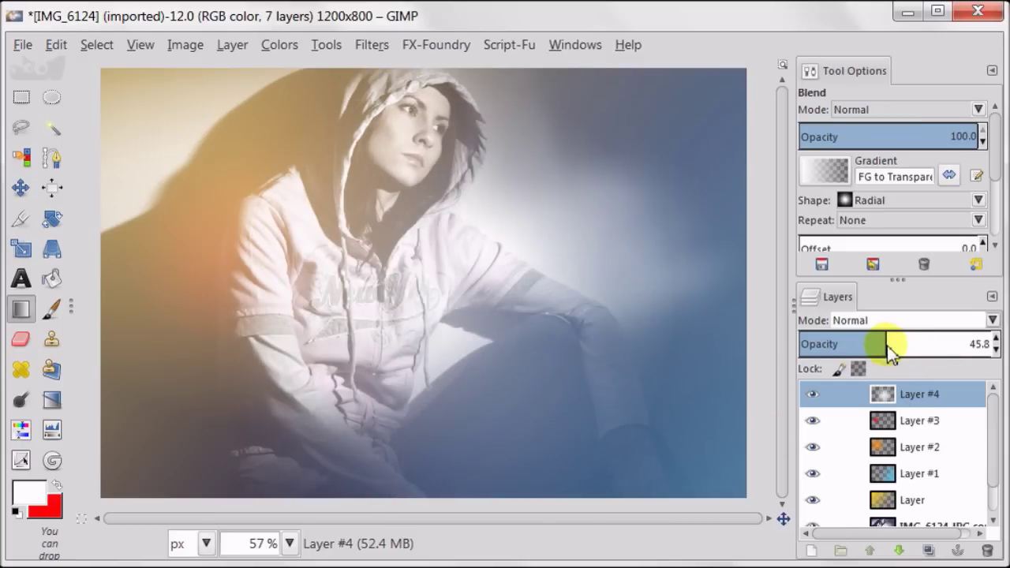
Add transparent Layer #5 and set the foreground colour to orange
click(810, 550)
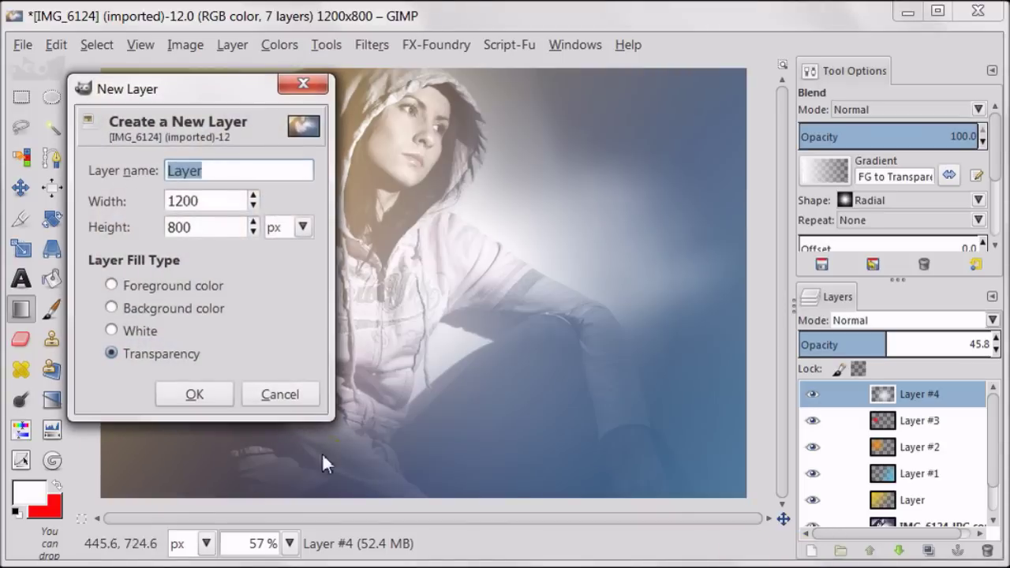
click(197, 394)
click(26, 491)
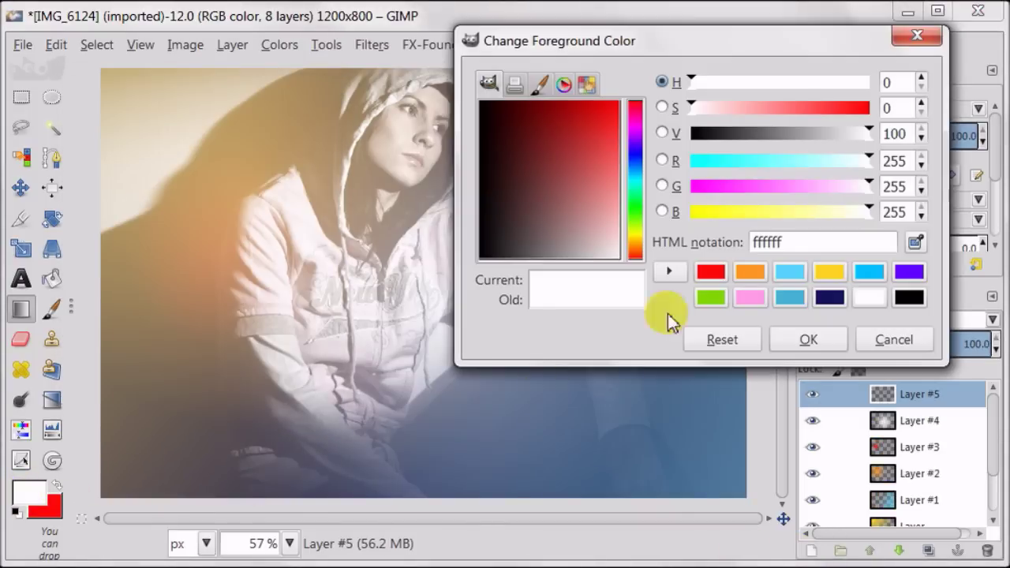
click(752, 274)
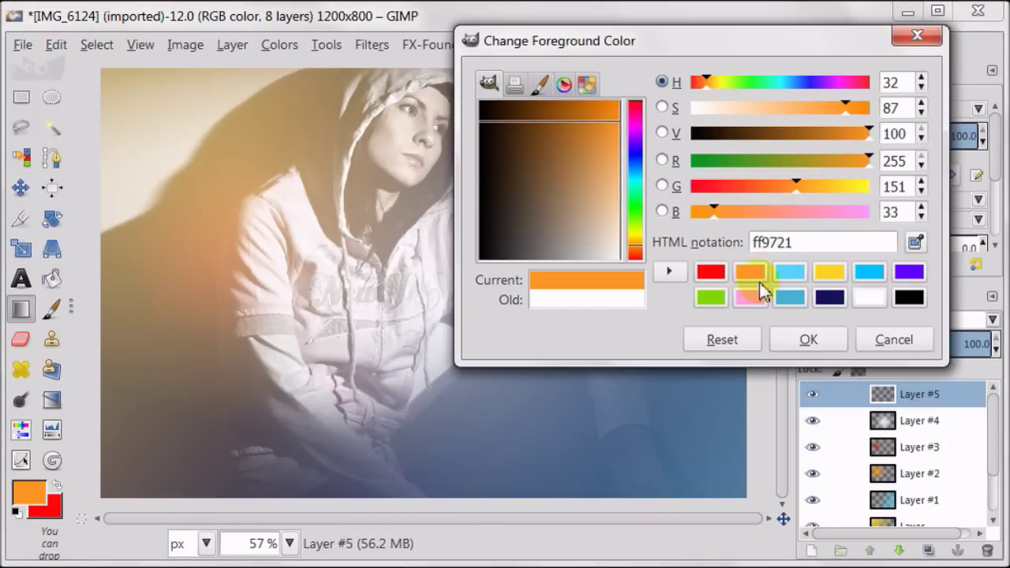
click(807, 340)
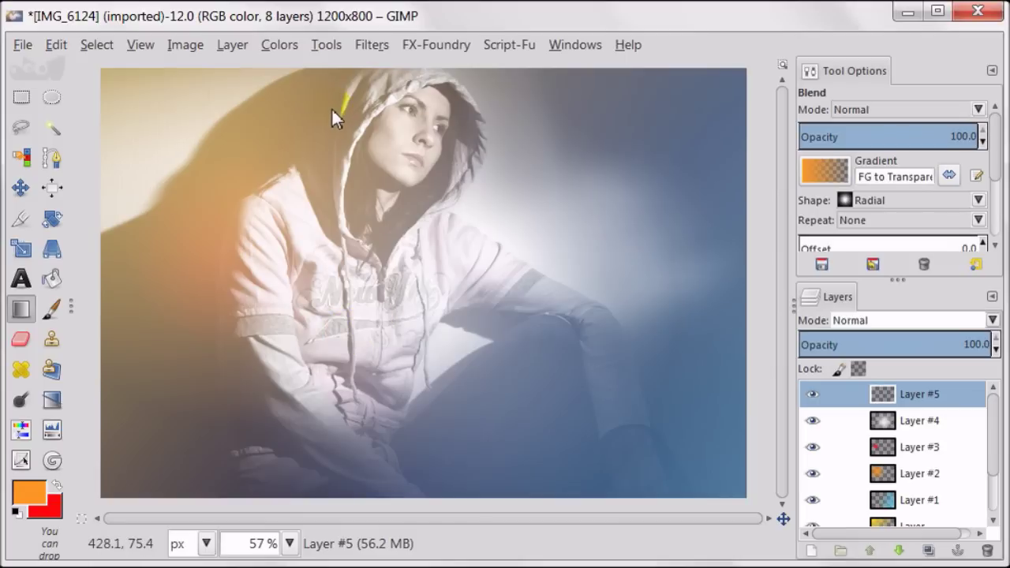
Draw an orange radial glow at the top of the hood in Screen mode at 68.0 opacity
drag(328, 105, 478, 251)
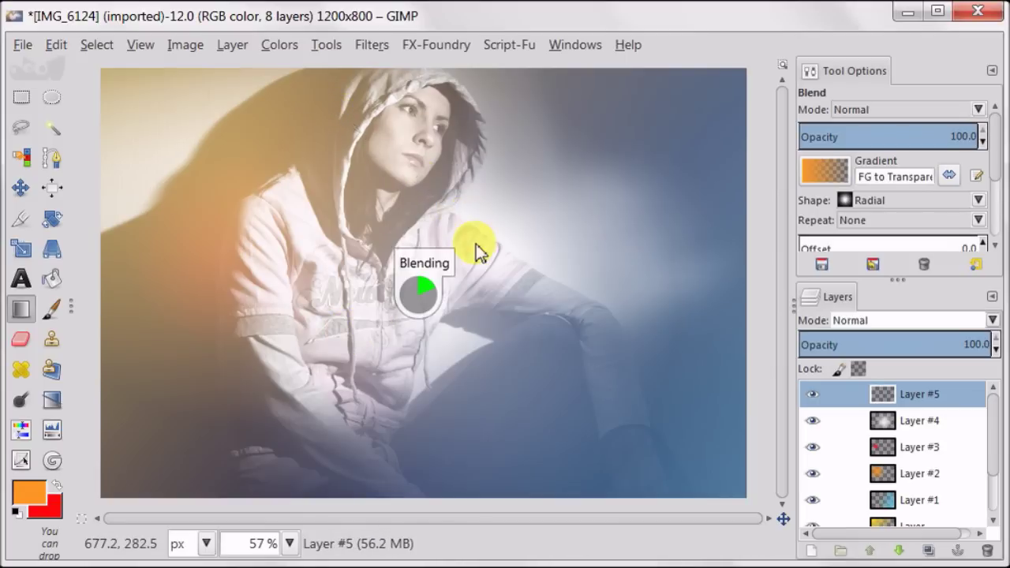
click(897, 321)
click(884, 422)
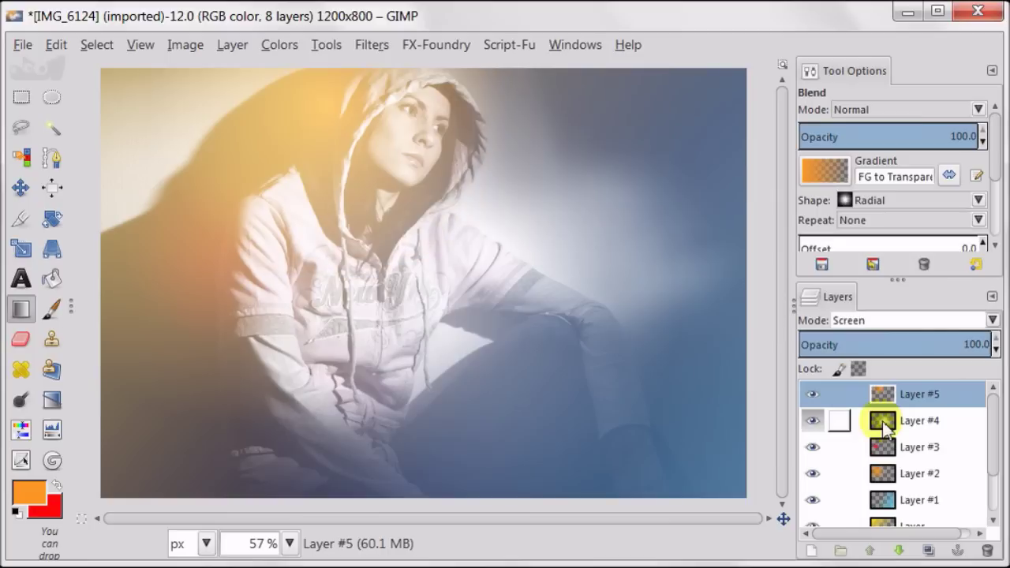
drag(938, 345, 933, 348)
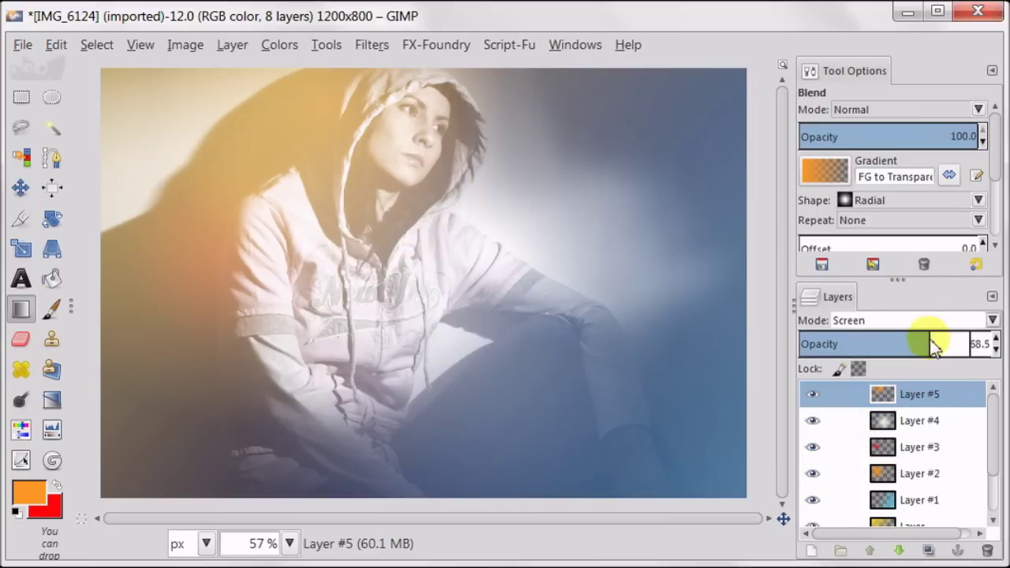
Add Layer #6 in Screen mode with a red radial glow from the top-left corner toward the hood
click(815, 553)
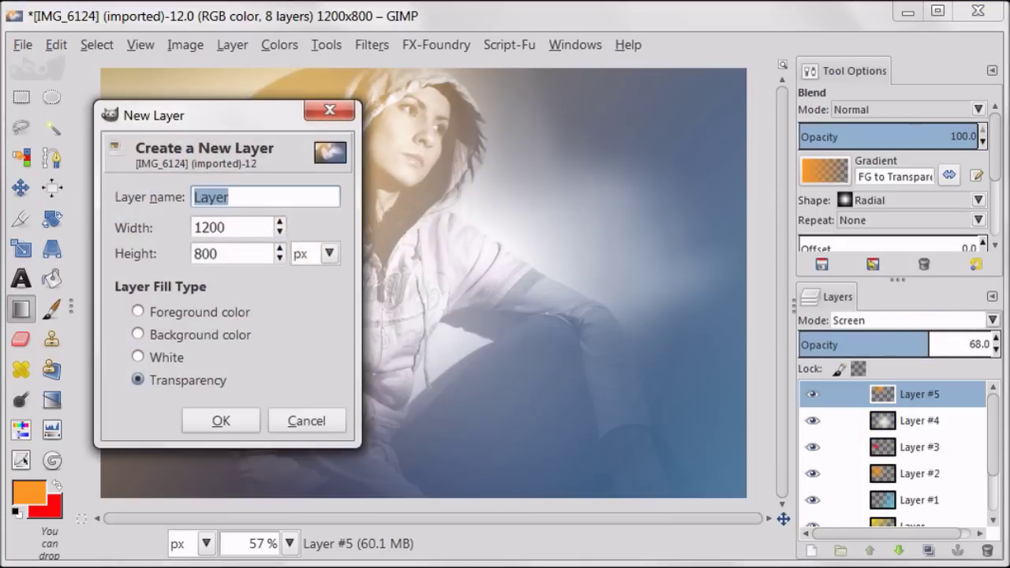
click(231, 420)
click(864, 321)
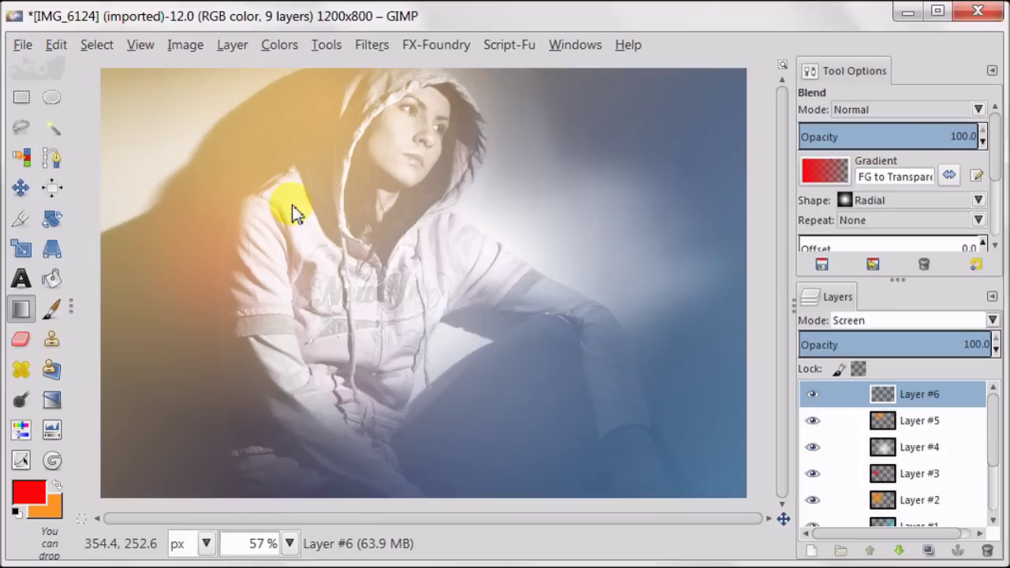
drag(102, 70, 230, 224)
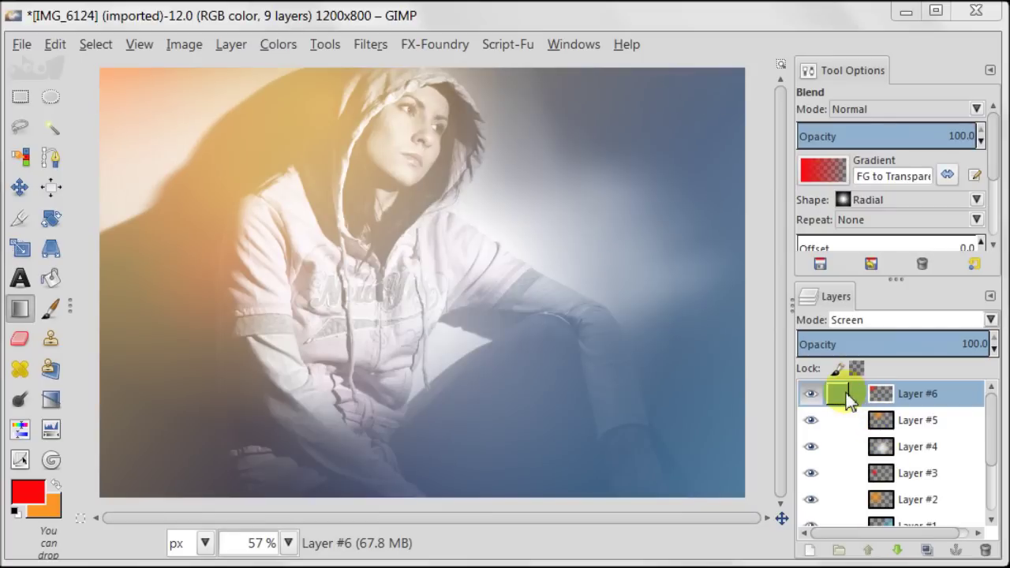
Create a merged Visible layer above Layer #6 and apply Eg Color Vibrance to it
right_click(851, 399)
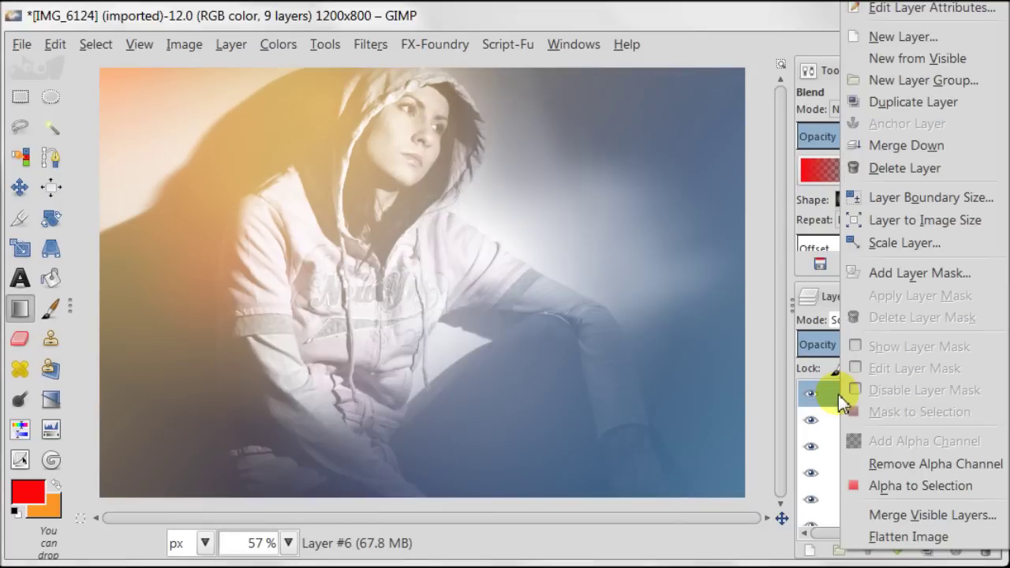
click(915, 59)
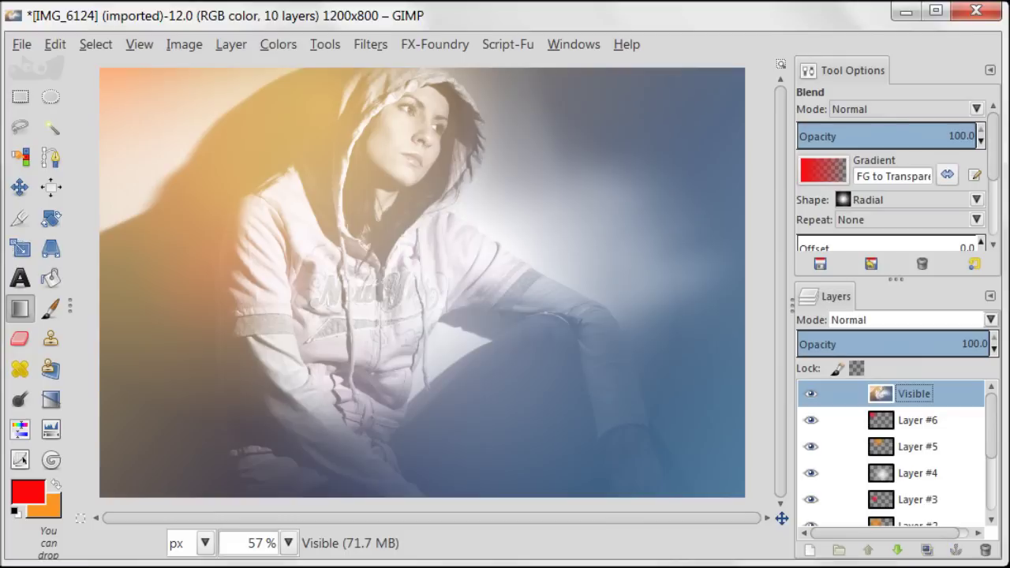
click(370, 44)
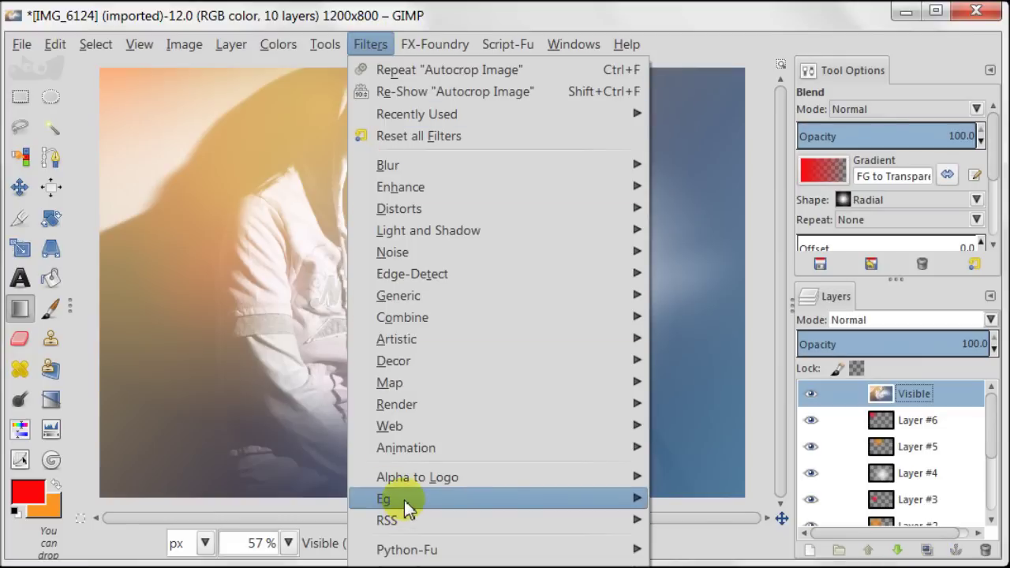
mouse_move(405, 501)
click(780, 499)
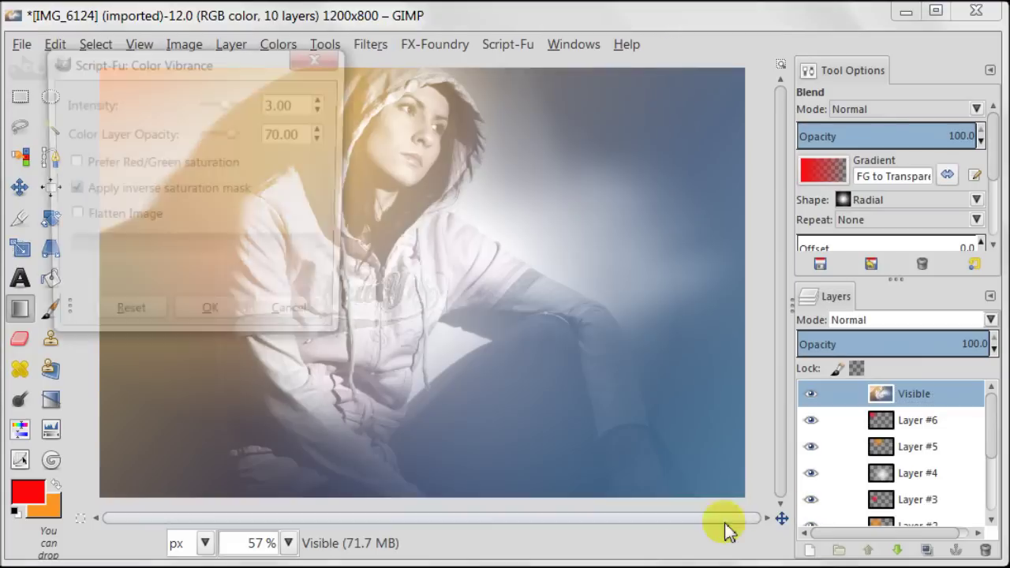
click(209, 321)
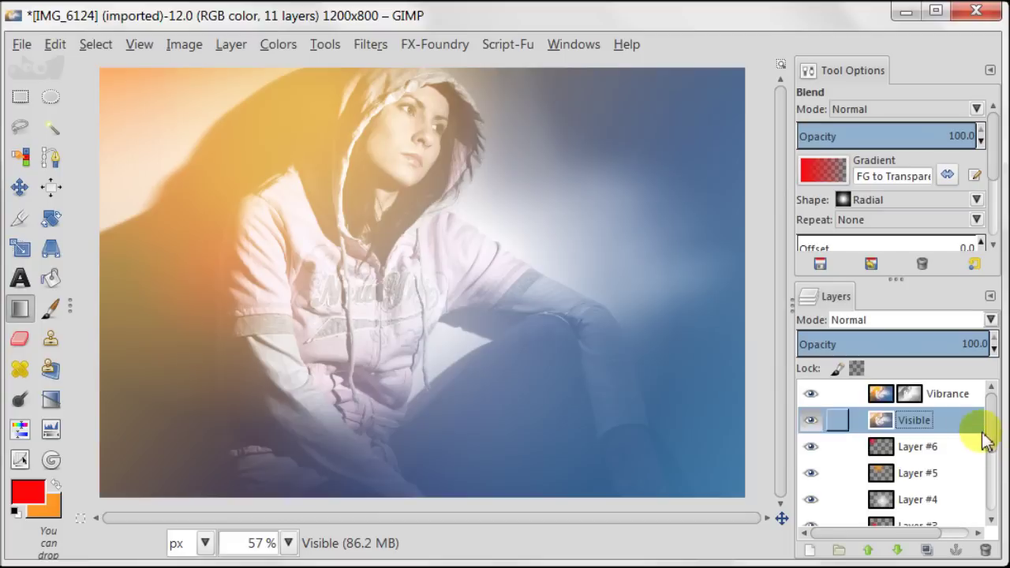
Add a transparent Layer #7 above Visible and switch to the Paintbrush
click(812, 551)
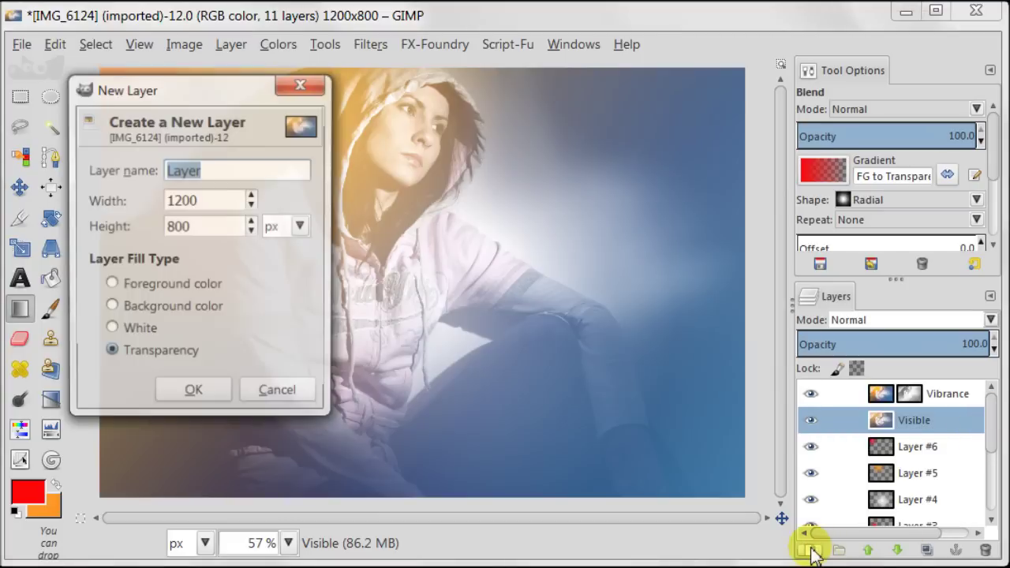
click(176, 413)
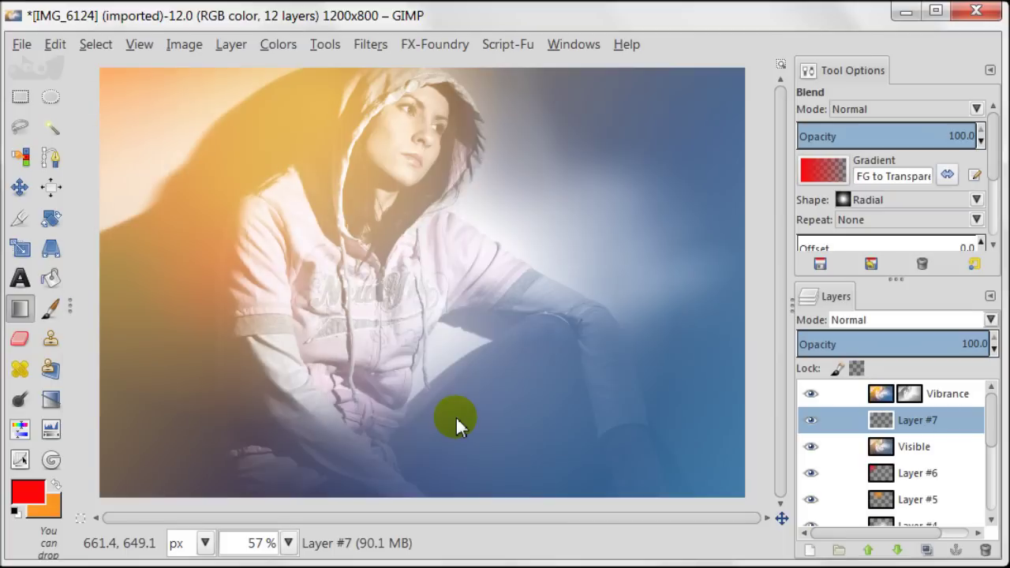
click(47, 311)
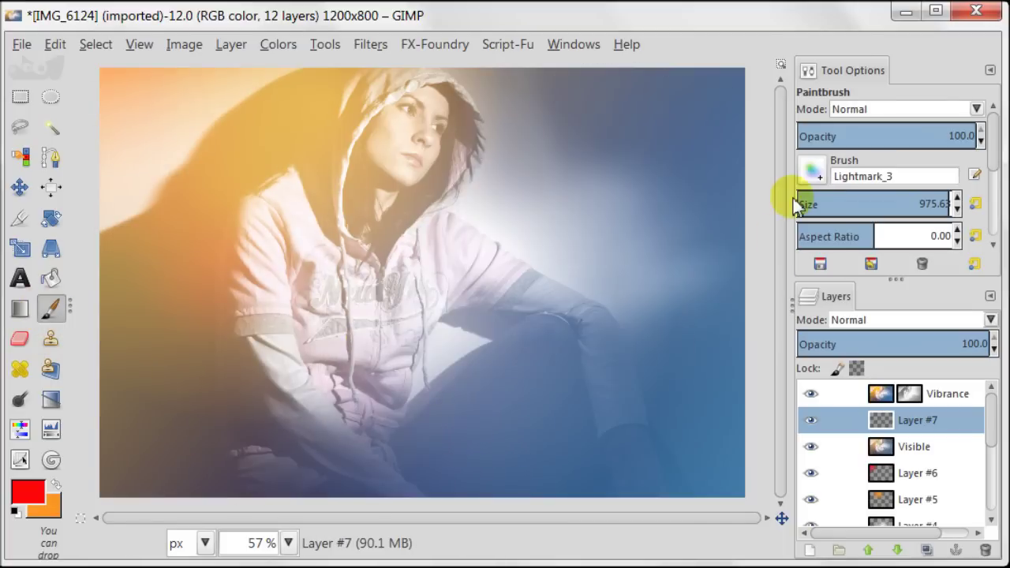
Choose the Lightmark brush and add a transparent layer to the blank 1200×1174 image
click(813, 172)
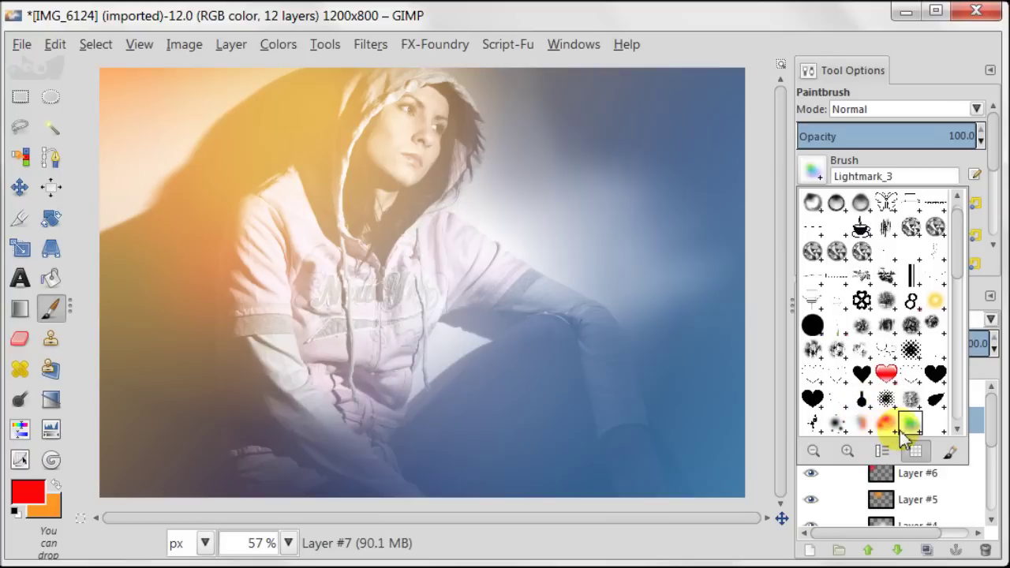
scroll(964, 285, down, 3)
scroll(961, 285, down, 4)
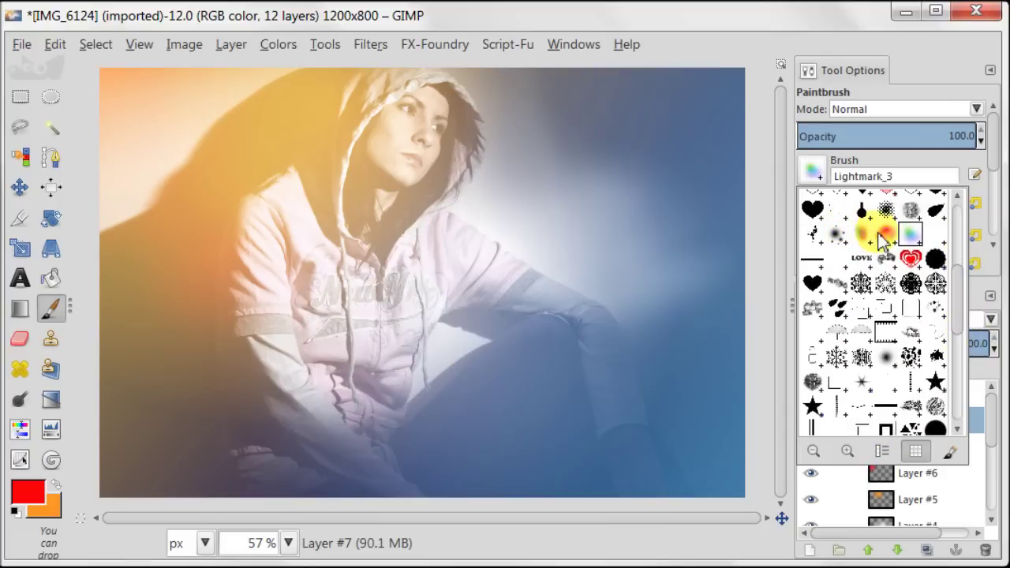
click(888, 245)
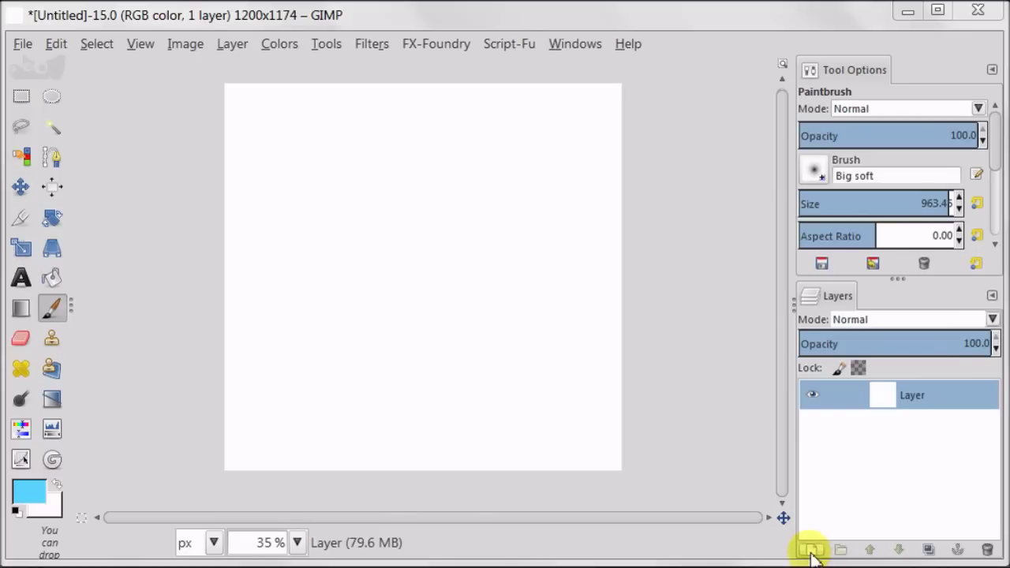
click(810, 550)
click(140, 324)
Paint three soft light-blue dabs near the centre of the new transparent Layer #1
click(163, 367)
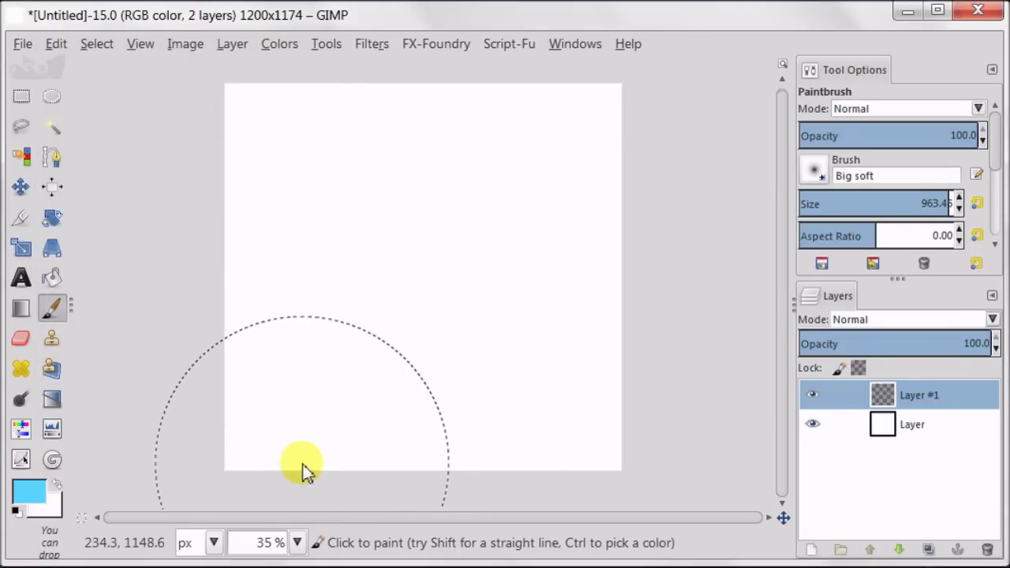
click(30, 498)
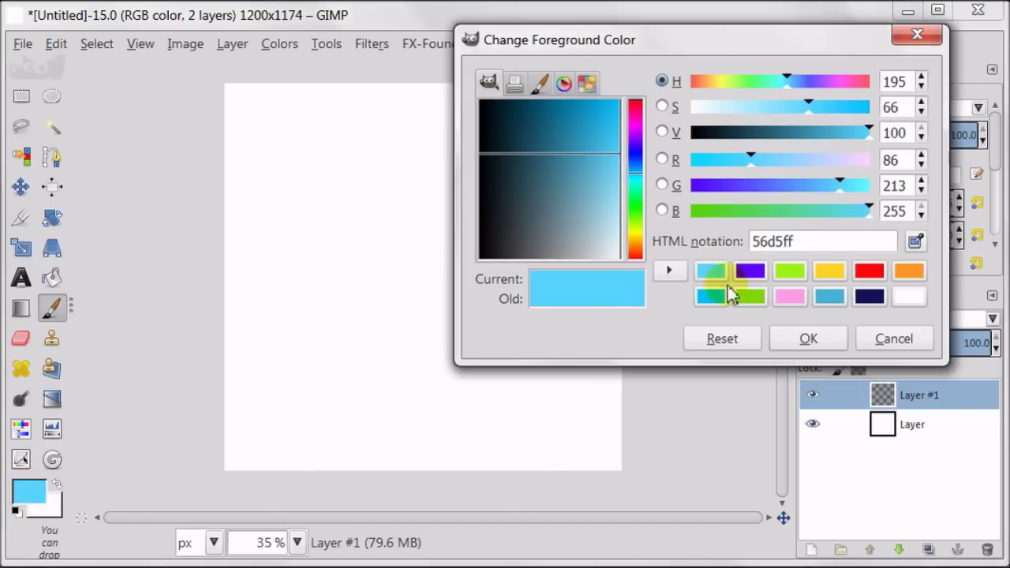
click(805, 345)
click(478, 239)
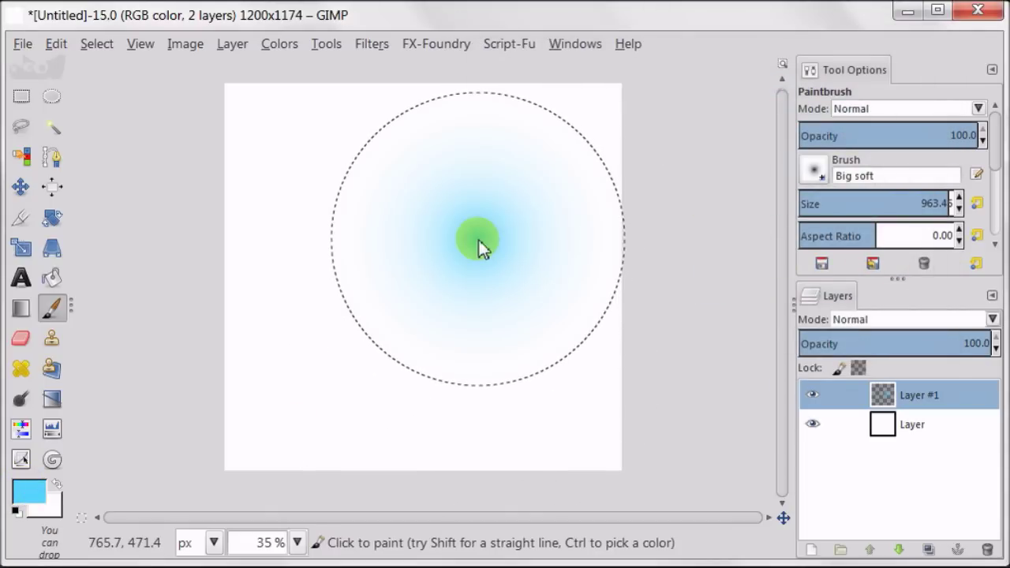
click(452, 301)
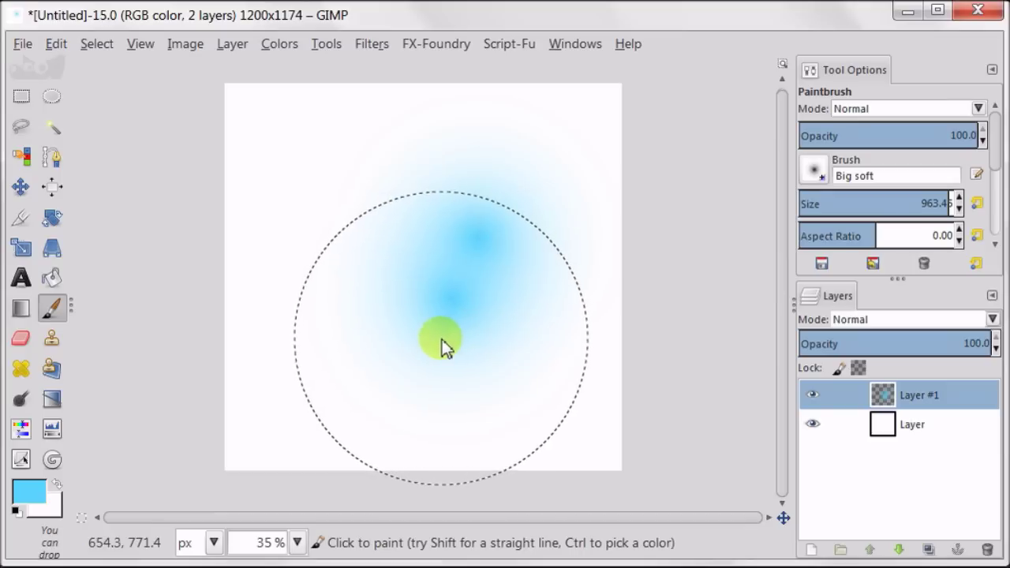
click(442, 340)
Switch the foreground to green and paint soft dabs at upper left and right
click(26, 492)
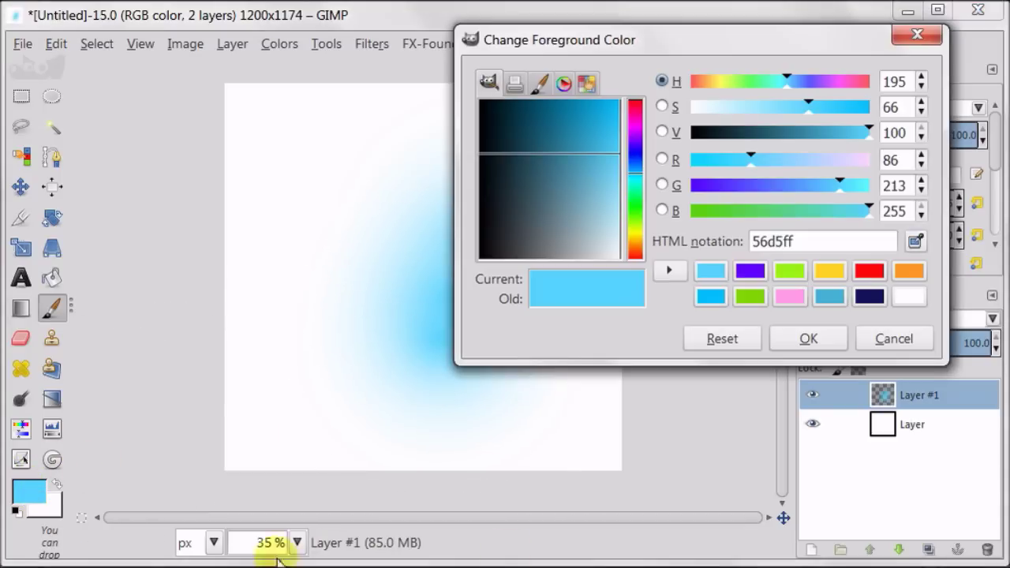
click(789, 272)
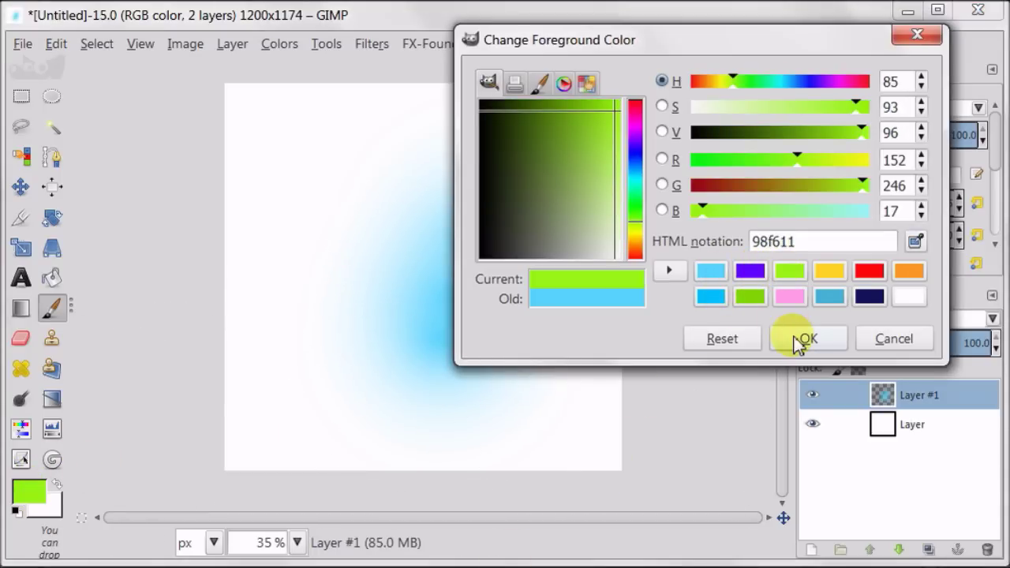
click(800, 343)
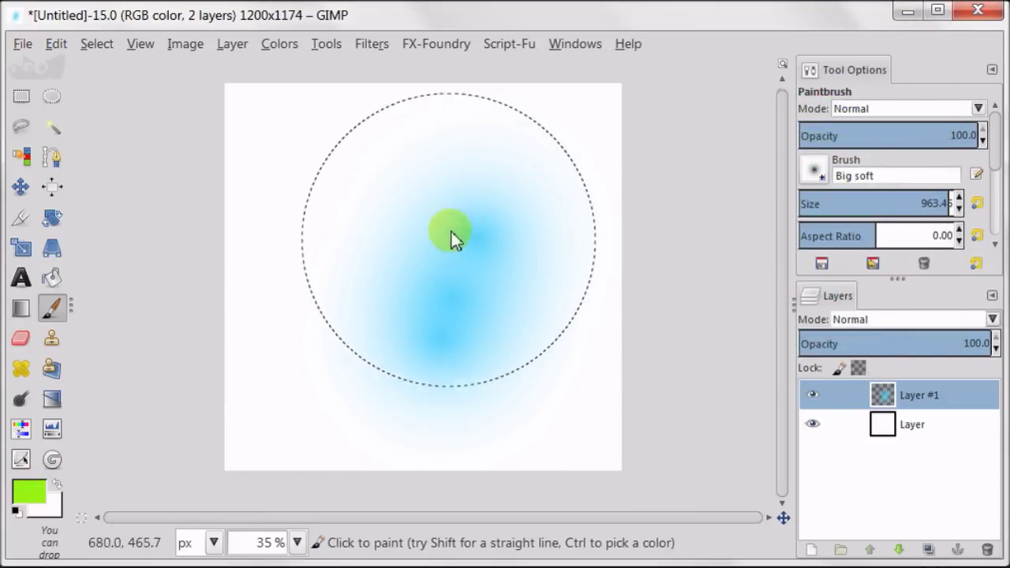
click(422, 195)
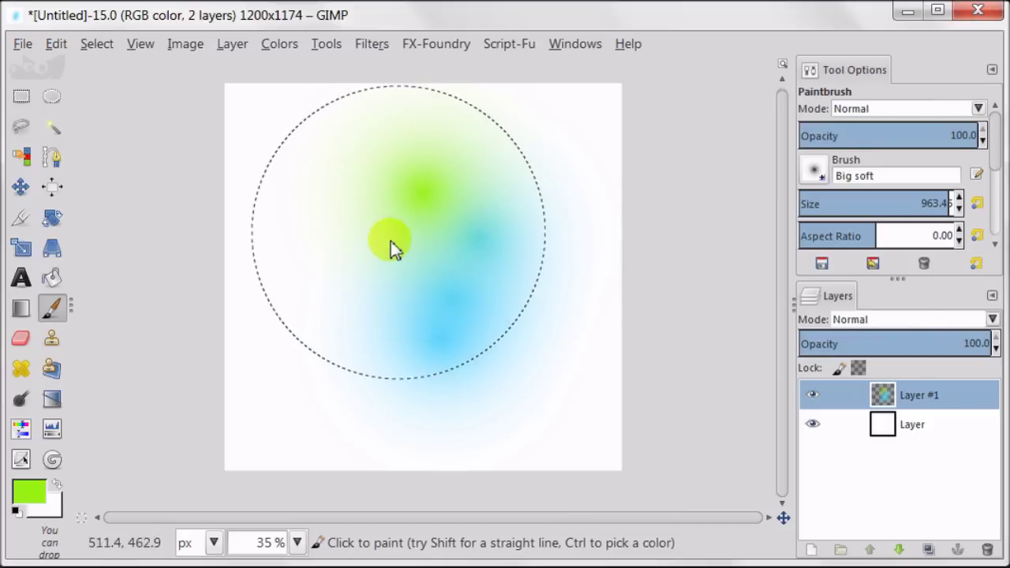
click(505, 300)
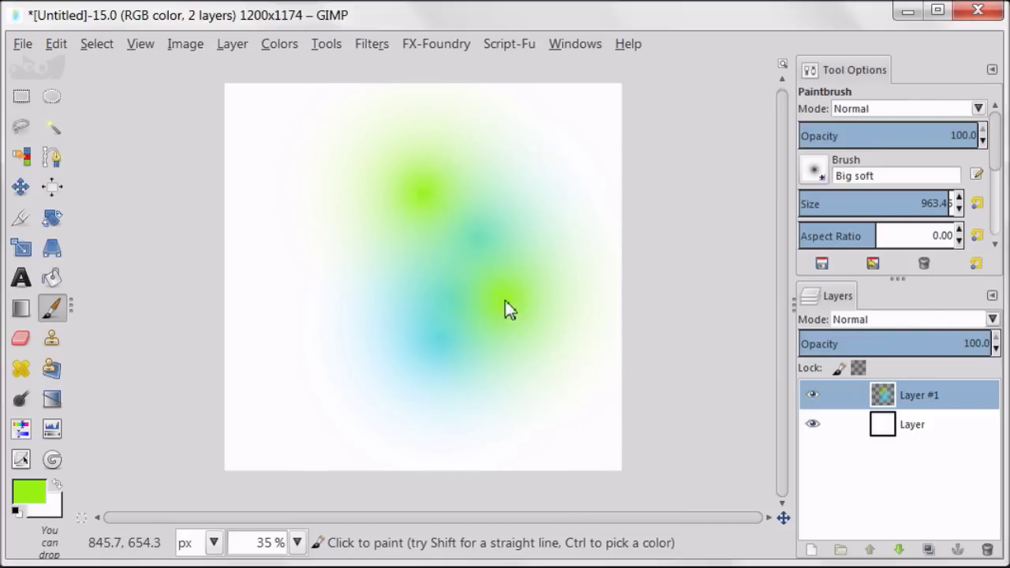
Switch the foreground to purple and paint a soft dab at lower left
click(28, 502)
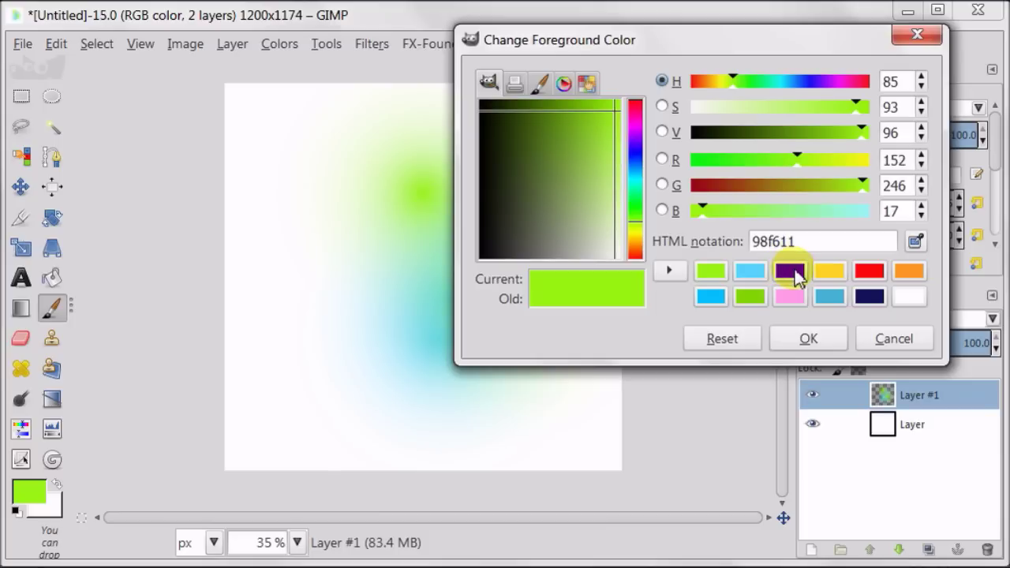
click(792, 272)
click(818, 339)
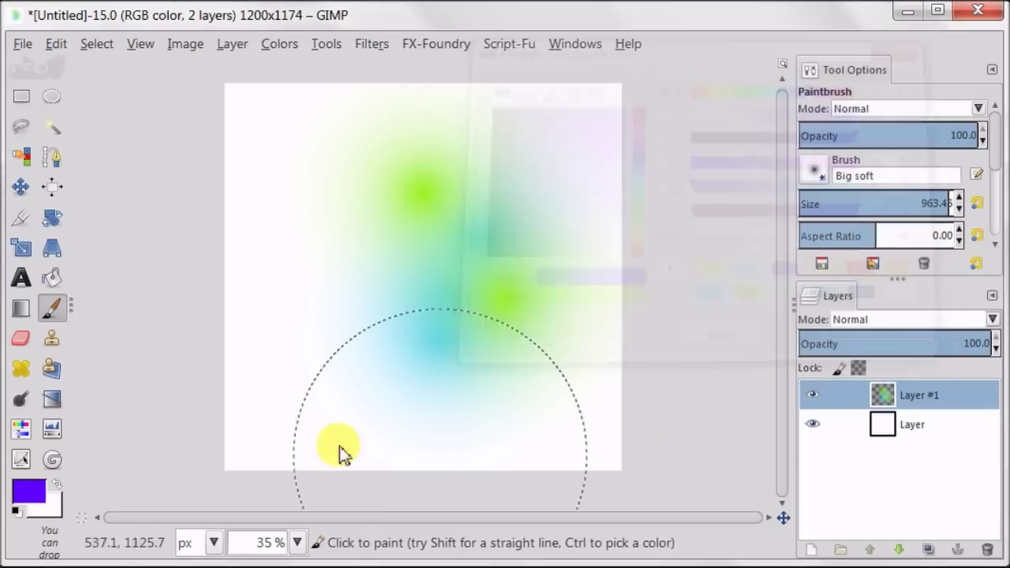
click(378, 341)
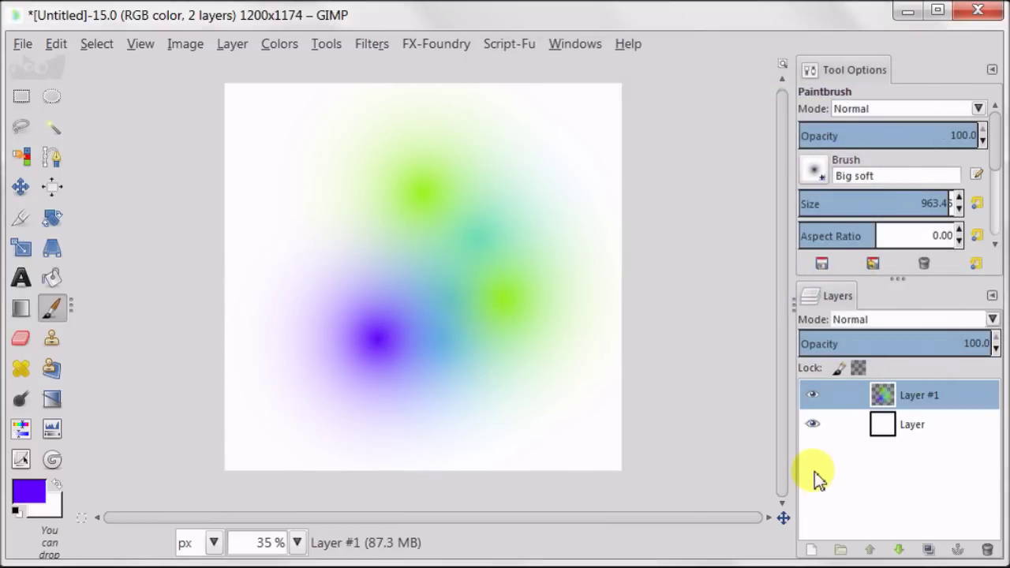
click(361, 43)
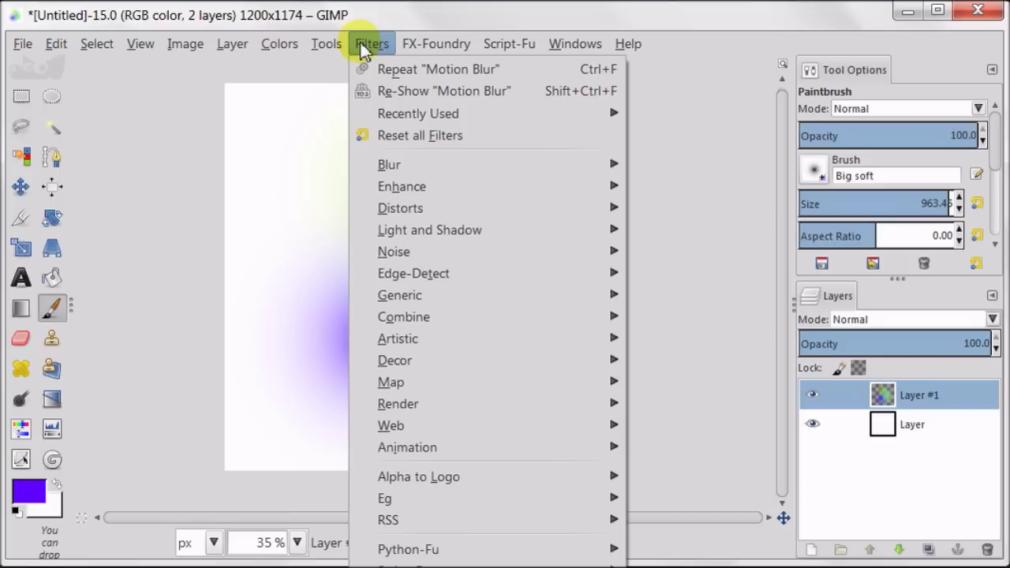
Apply a Radial Motion Blur centred at 600, 400 with angle 110 to the colour blobs
mouse_move(489, 166)
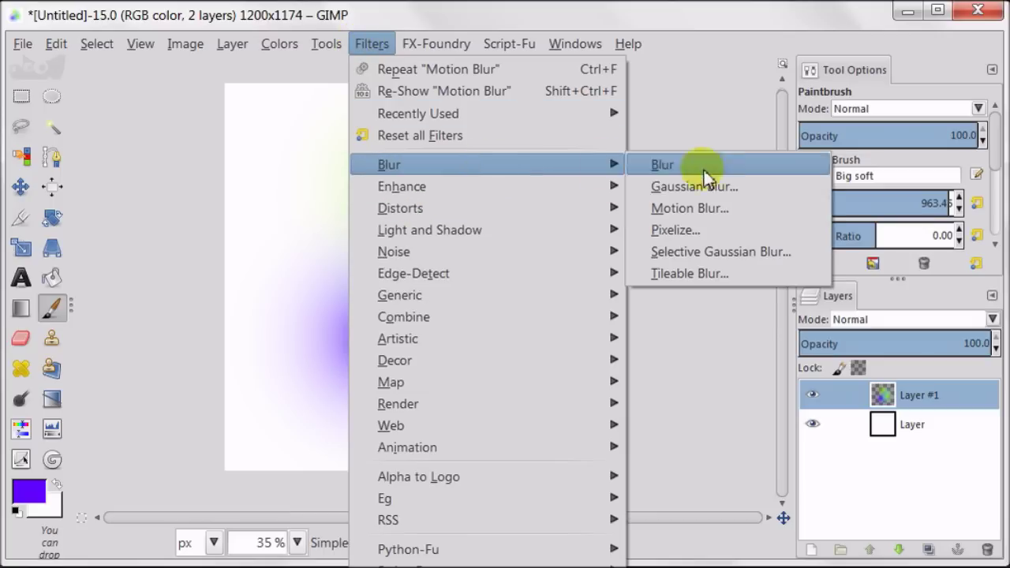
click(724, 207)
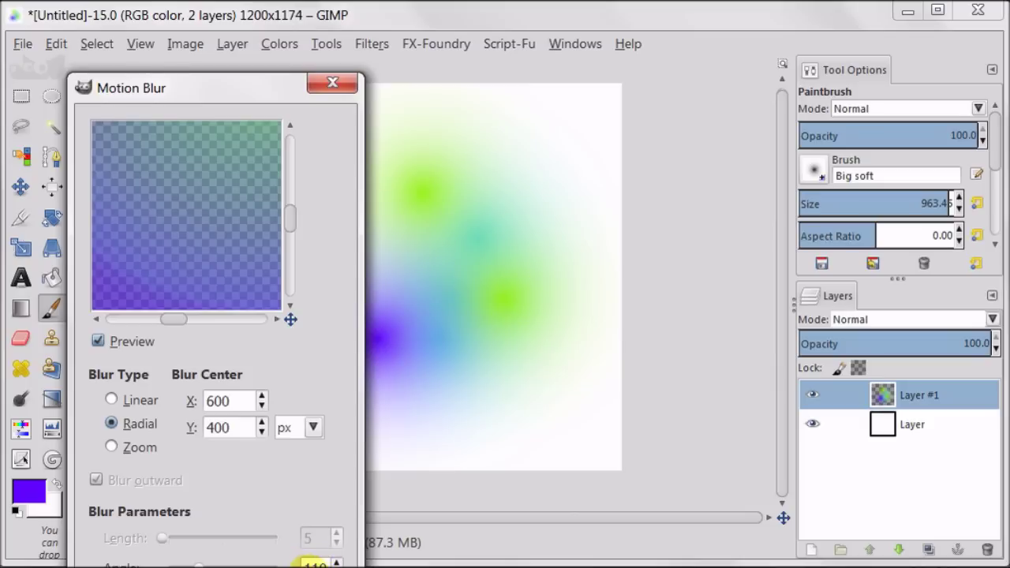
drag(261, 96, 266, 31)
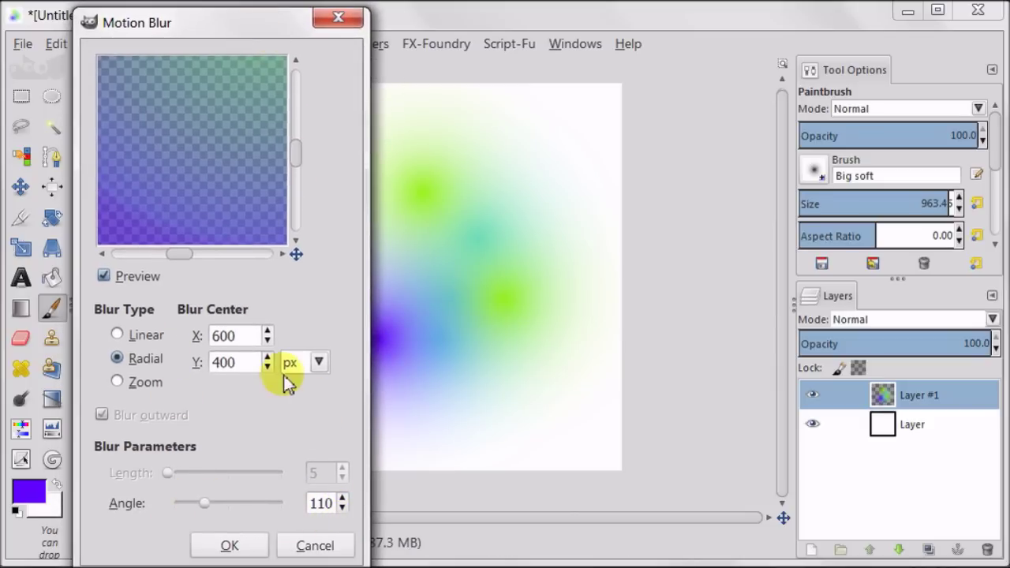
click(229, 545)
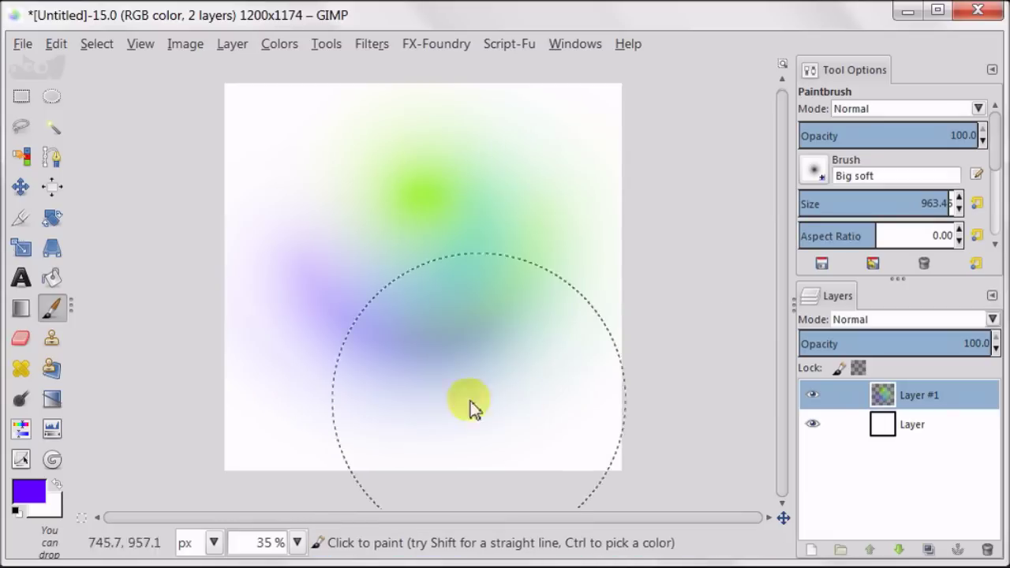
Duplicate the blob layer, delete the white background, merge down, and autocrop the image
click(930, 551)
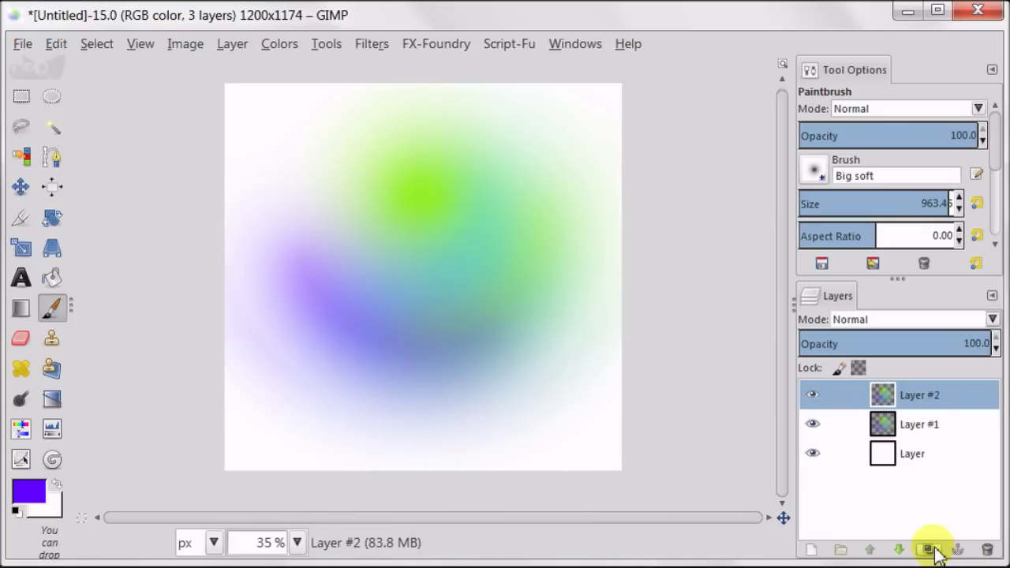
drag(882, 455, 987, 550)
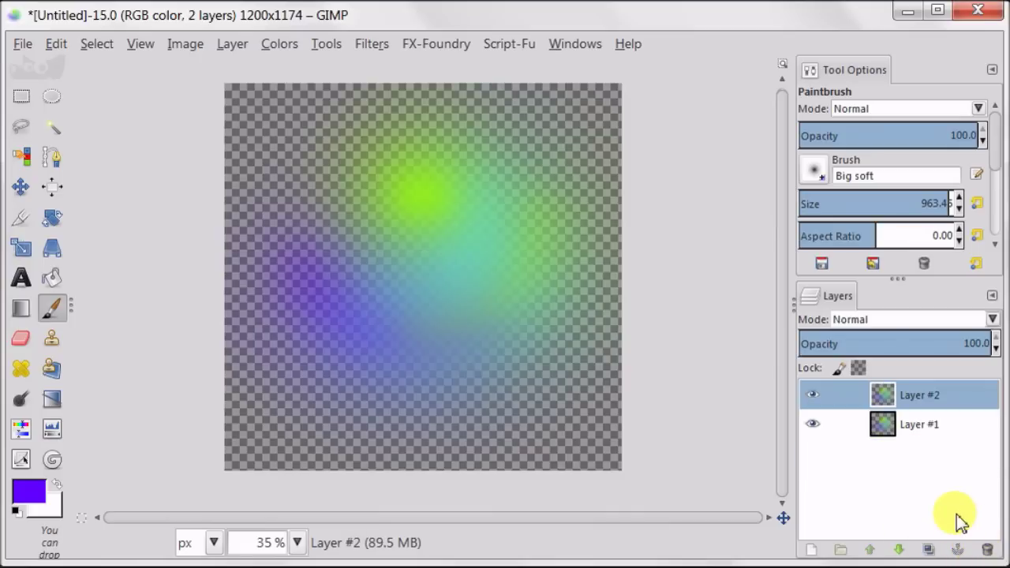
right_click(841, 399)
click(860, 143)
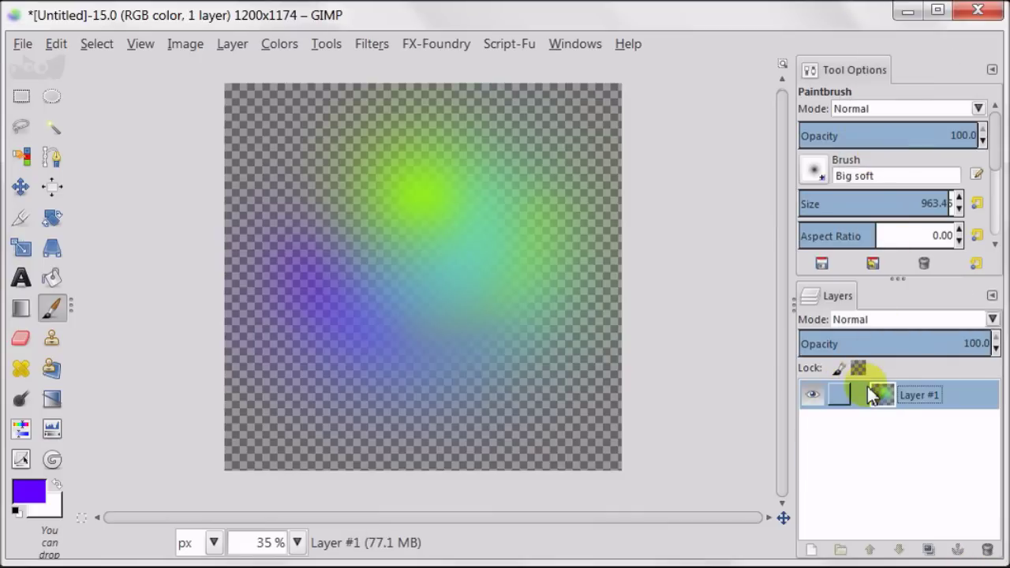
click(181, 44)
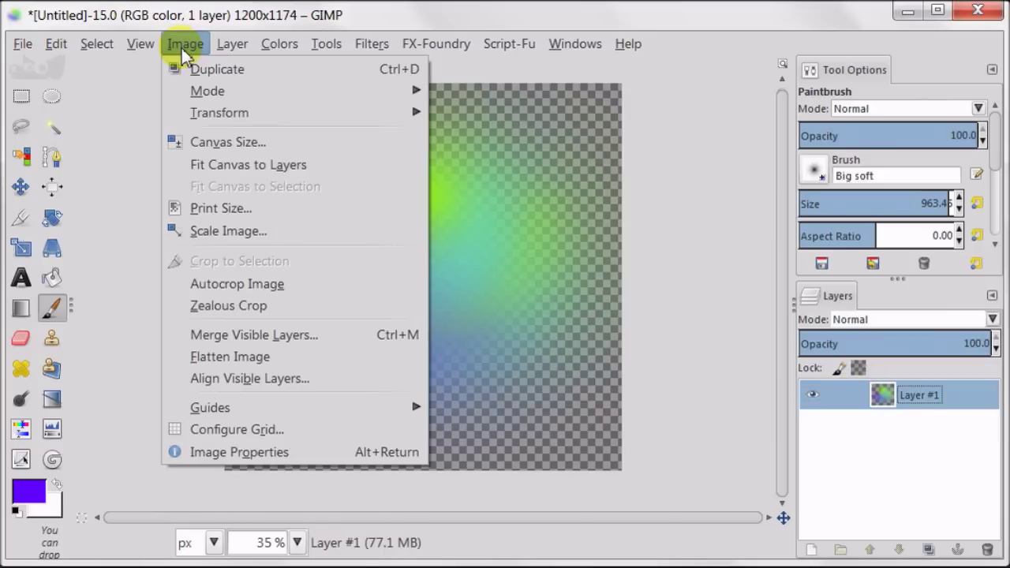
click(304, 288)
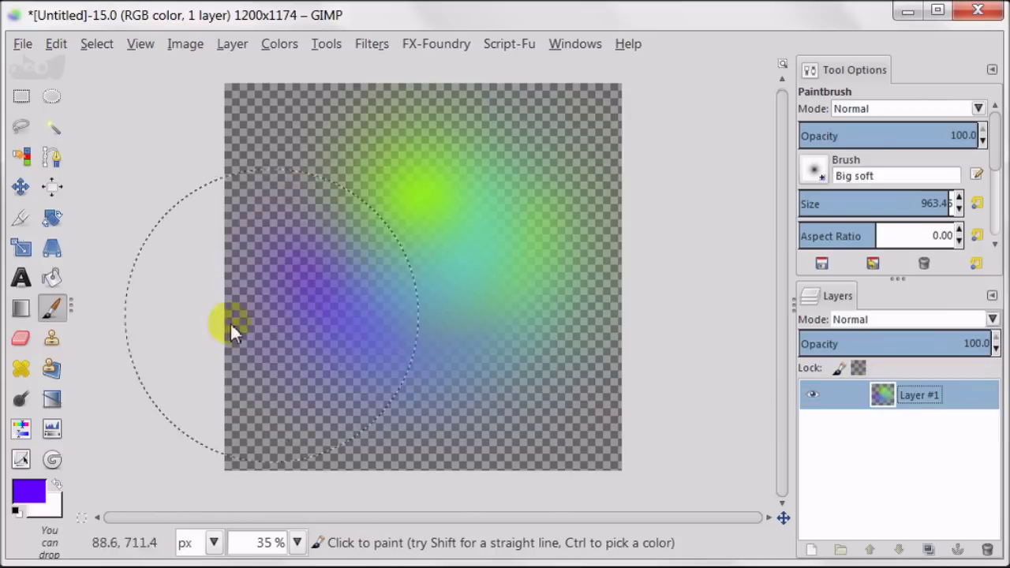
Copy the layer and paste it as a new brush named Lightmark_5
click(54, 45)
click(111, 192)
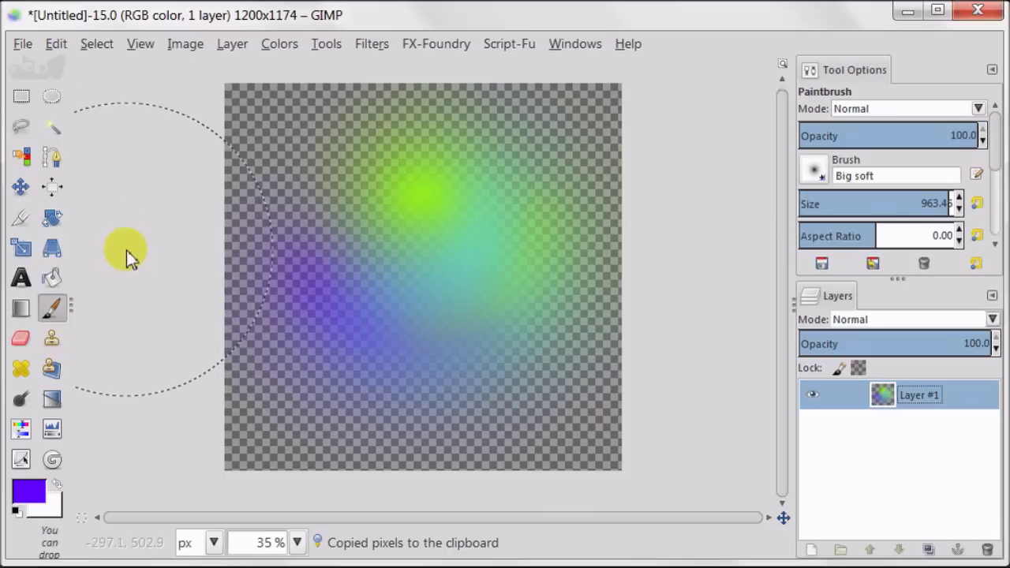
click(55, 44)
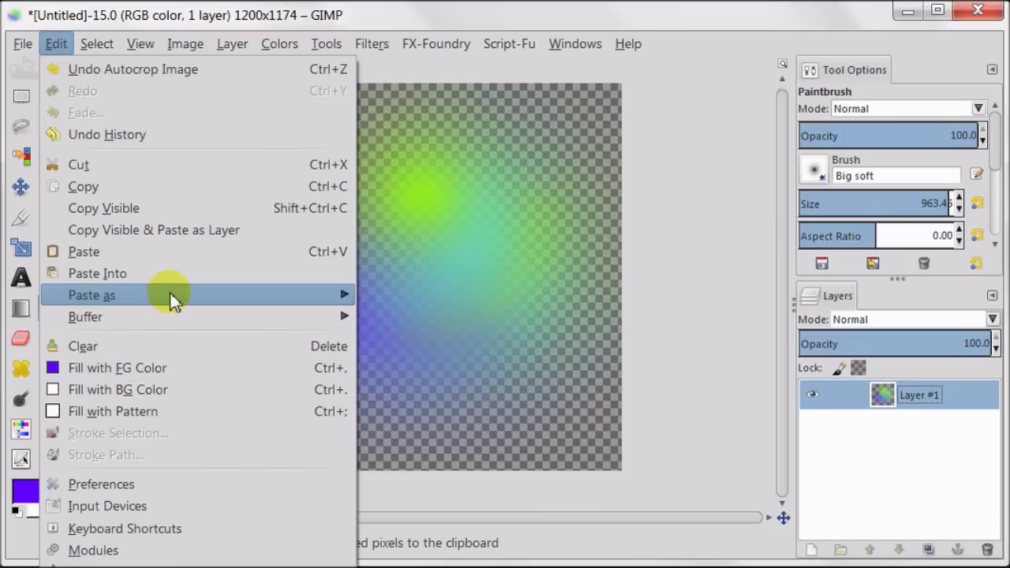
mouse_move(174, 300)
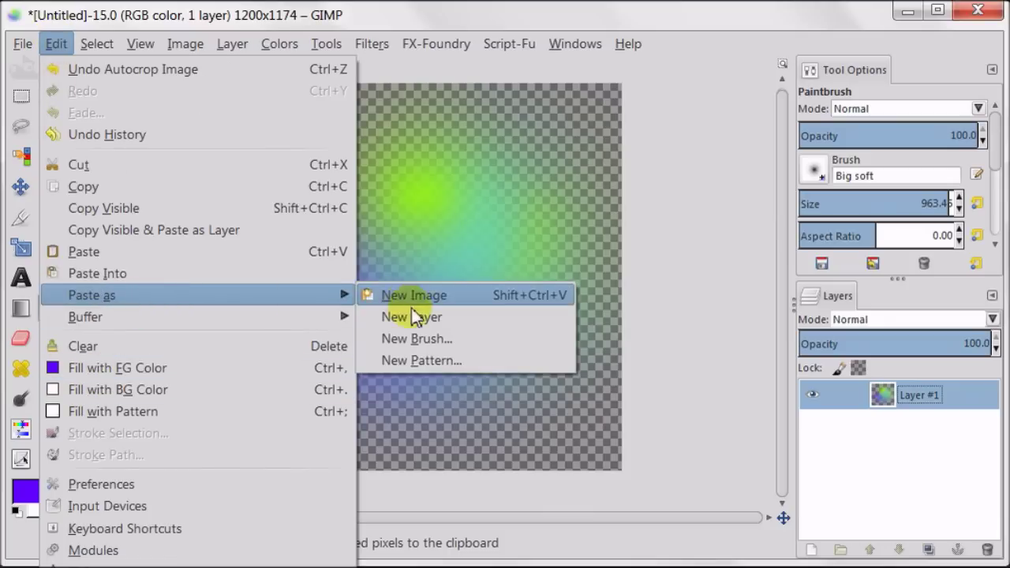
click(499, 347)
key(BackSpace)
text(5)
click(286, 189)
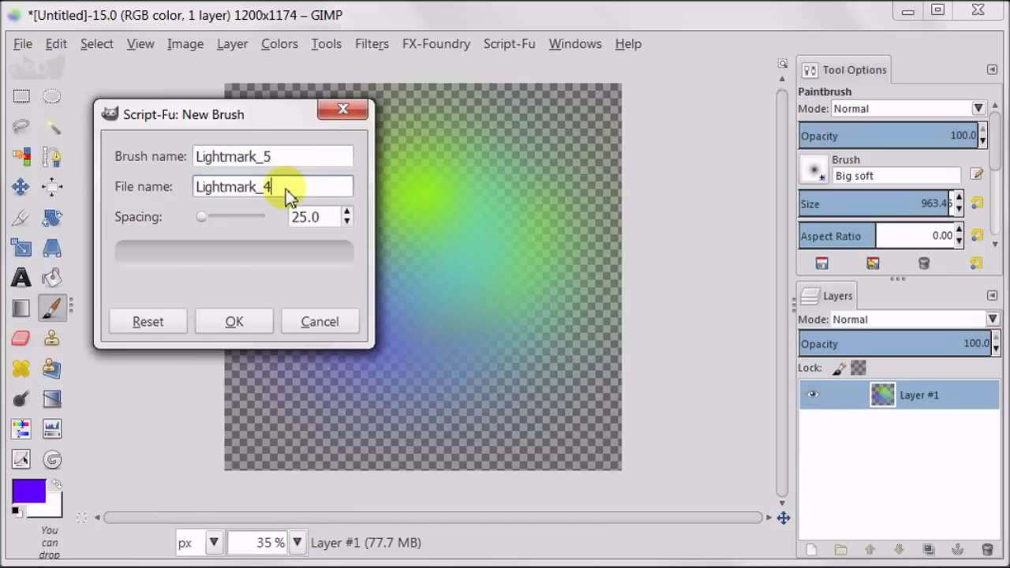
text(5)
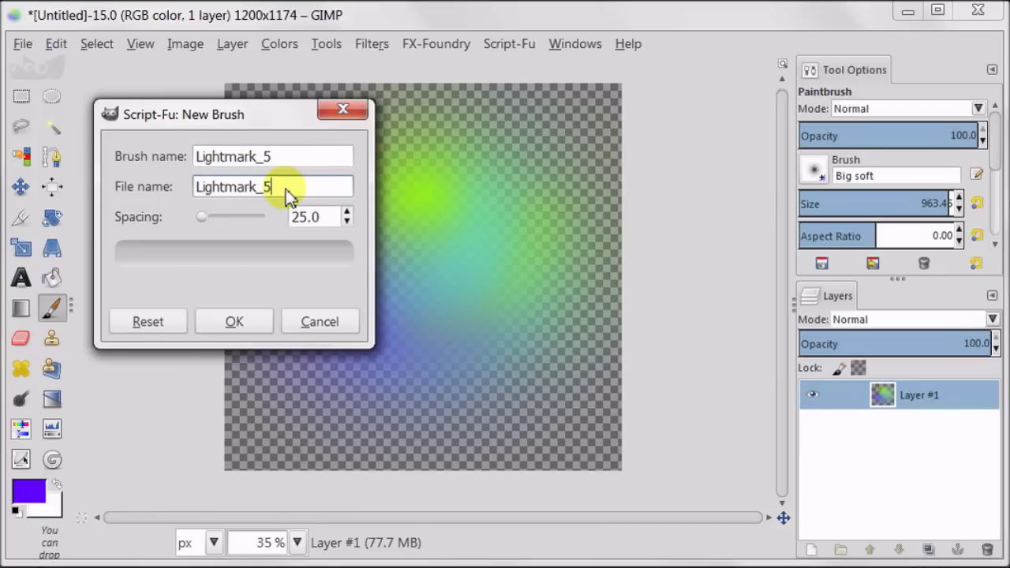
click(234, 326)
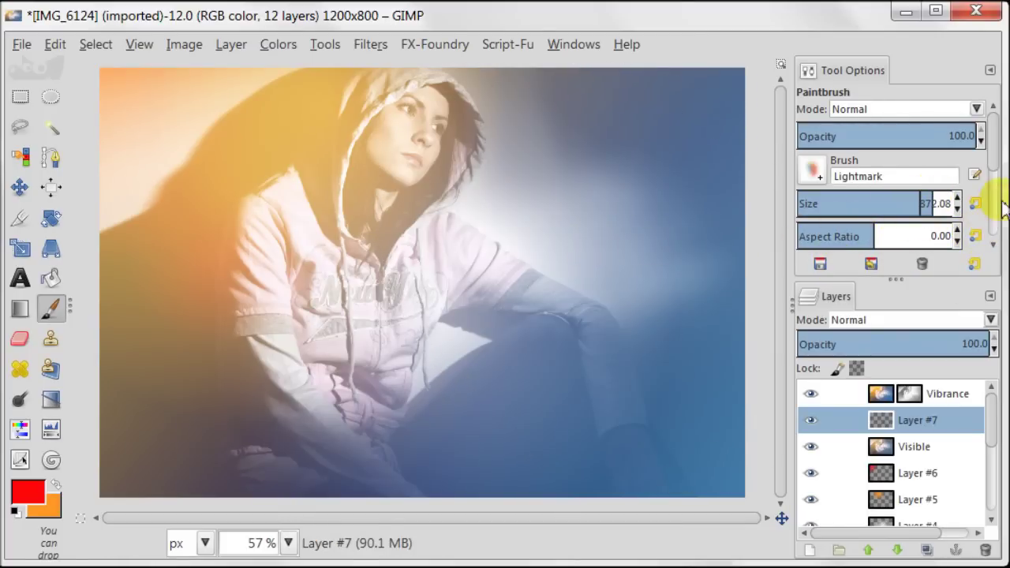
Raise Layer #7 to the top of the portrait's layer stack
scroll(990, 177, down, 3)
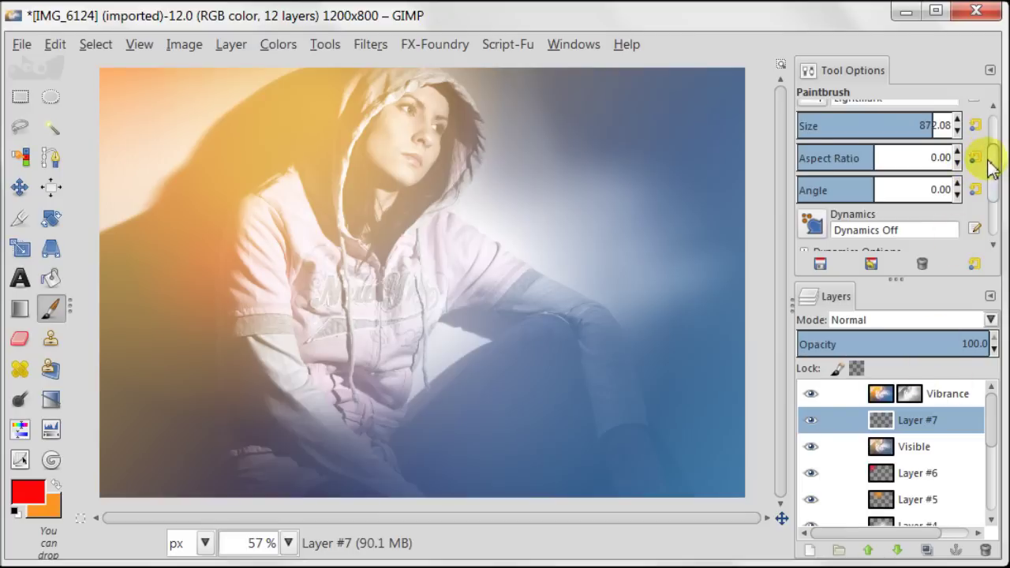
scroll(991, 190, down, 3)
scroll(991, 201, down, 1)
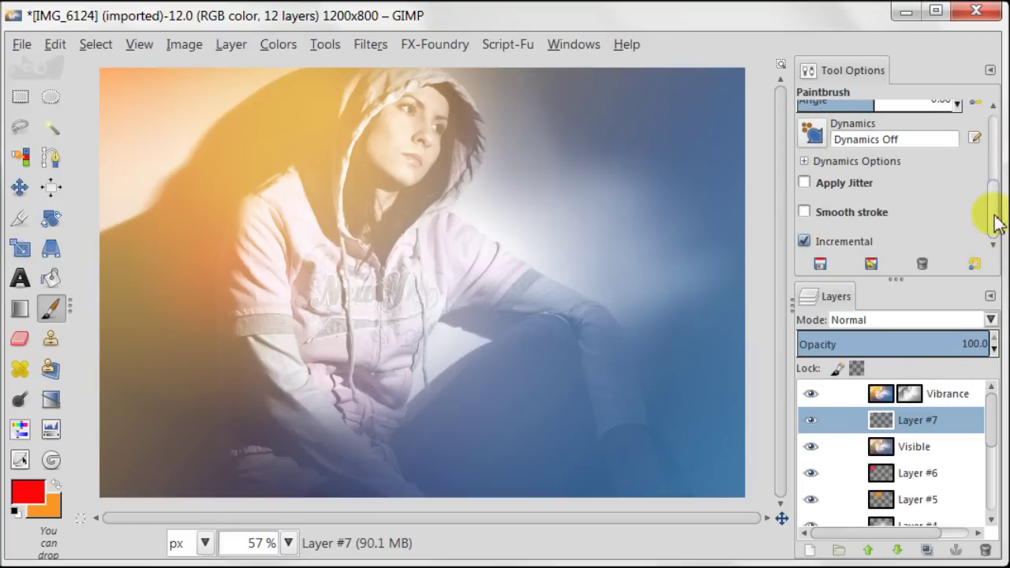
scroll(996, 209, up, 3)
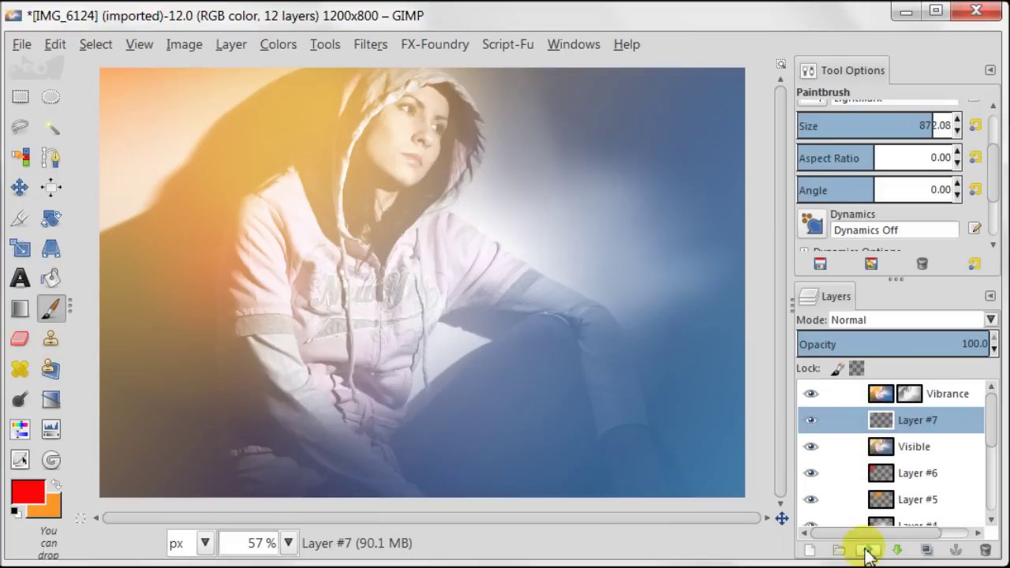
click(867, 550)
click(543, 309)
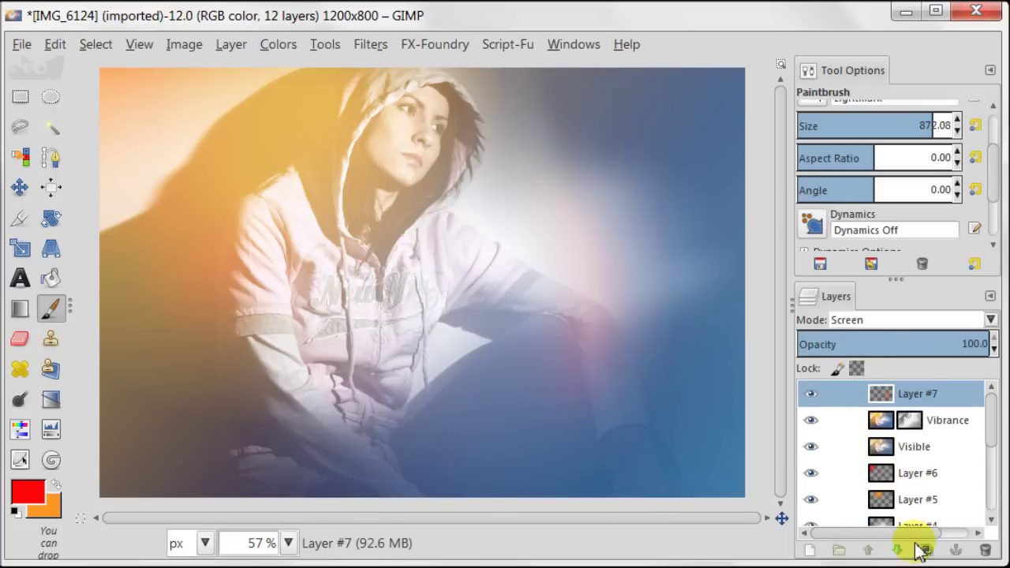
On new Layer #8, stamp an orange-red Lightmark light leak at lower left in Screen mode
click(810, 550)
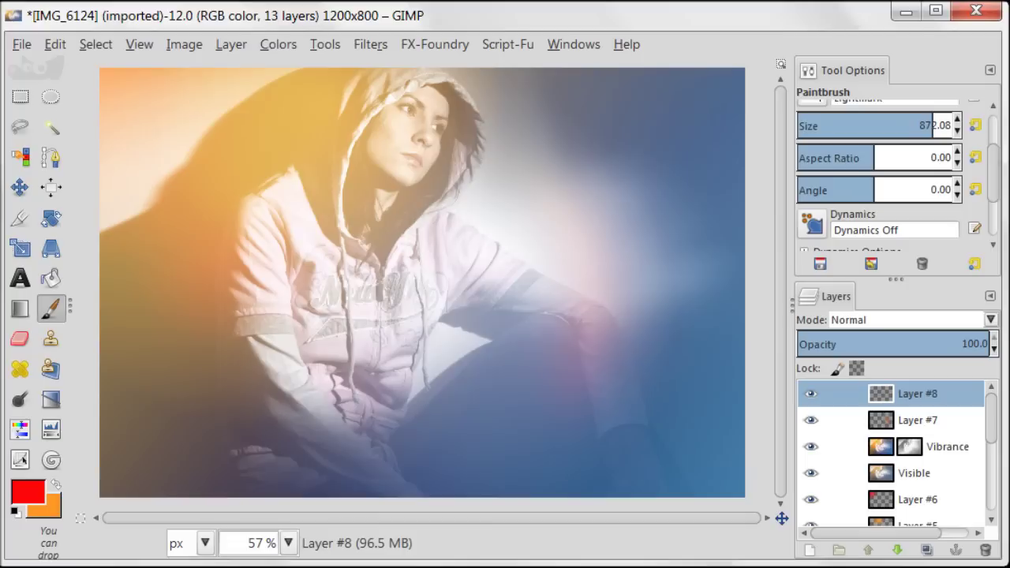
scroll(978, 197, down, 5)
drag(336, 347, 260, 424)
key(ctrl+shift+a)
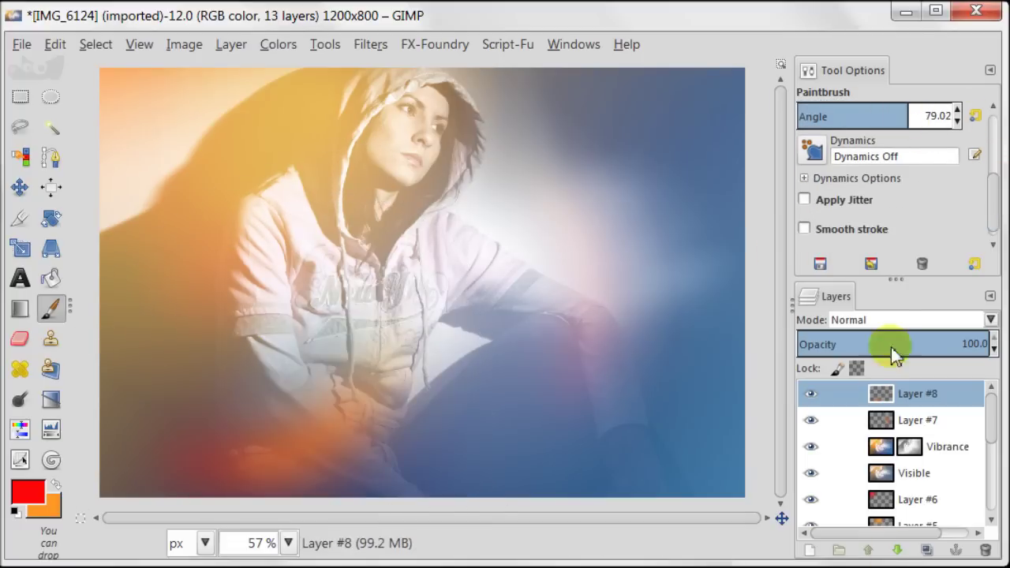
click(908, 320)
click(898, 417)
click(811, 550)
On Layer #9, stamp a light leak with the brush rotated to about -52.68° in Screen mode
key(Return)
scroll(994, 202, up, 5)
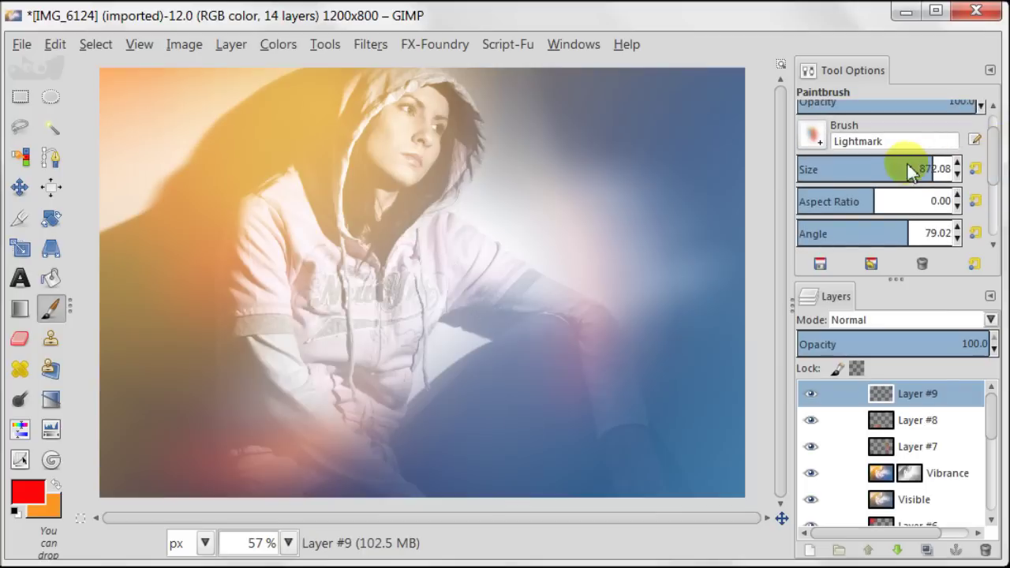
drag(913, 230, 853, 230)
click(279, 200)
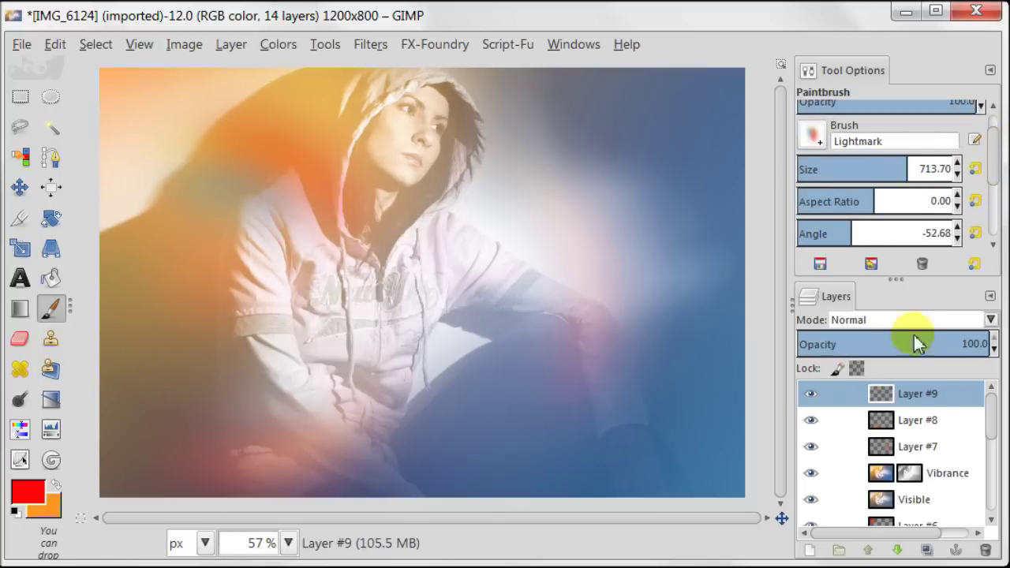
click(908, 319)
click(897, 418)
click(811, 551)
On Layer #10, stamp red and yellow Lightmark_2 spots in Screen mode at reduced opacity
click(291, 473)
click(813, 134)
click(887, 390)
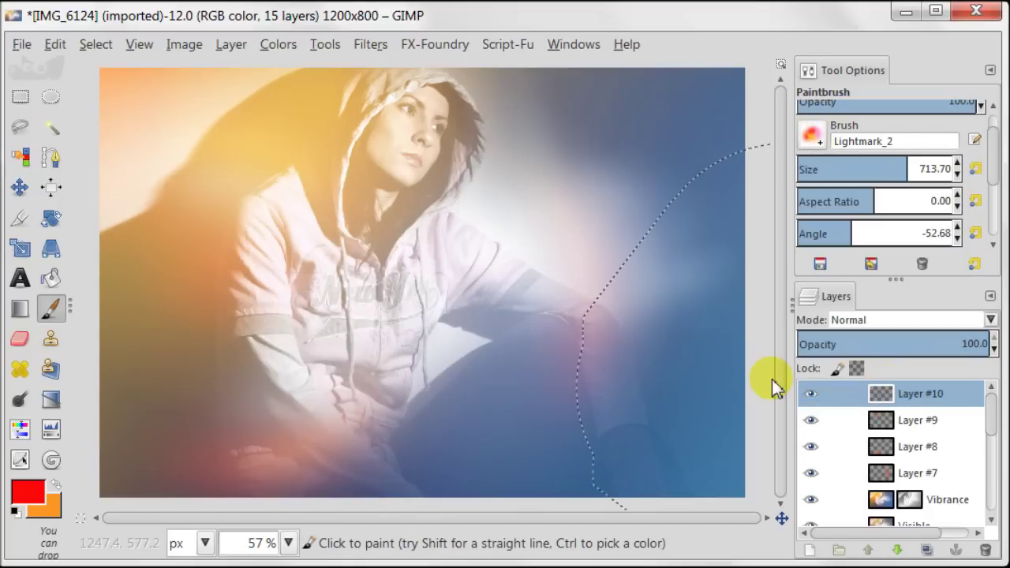
click(442, 379)
click(884, 321)
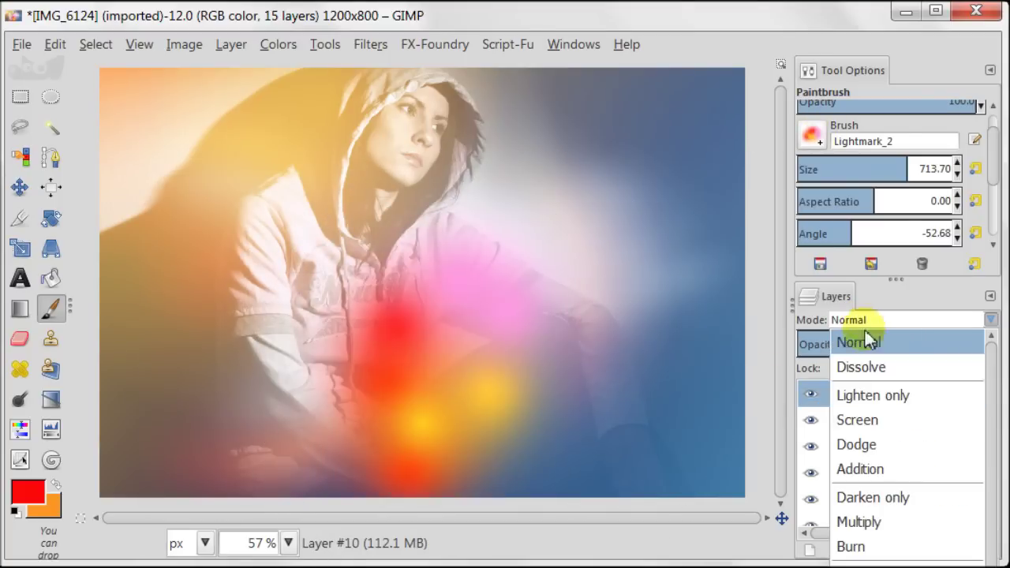
click(856, 419)
drag(890, 348, 851, 346)
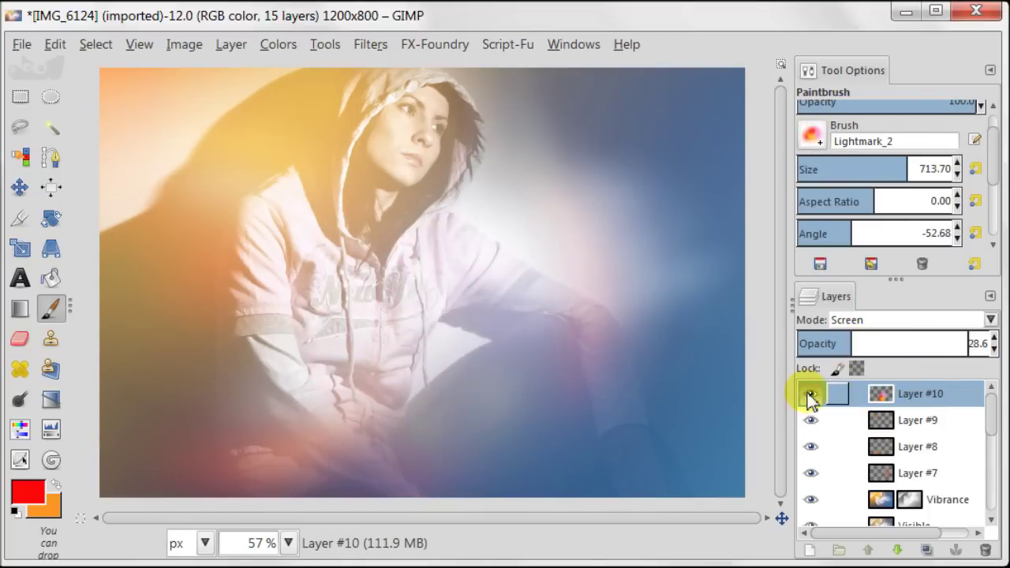
On Layer #11, stamp a light leak at brush angle 0 in Screen mode at reduced opacity
click(809, 551)
click(975, 233)
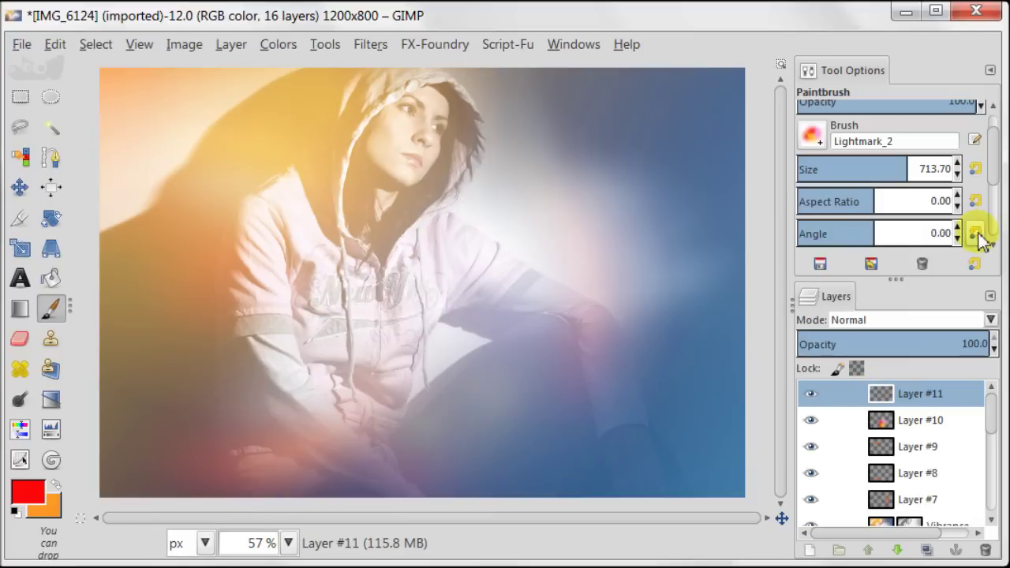
click(182, 409)
click(884, 320)
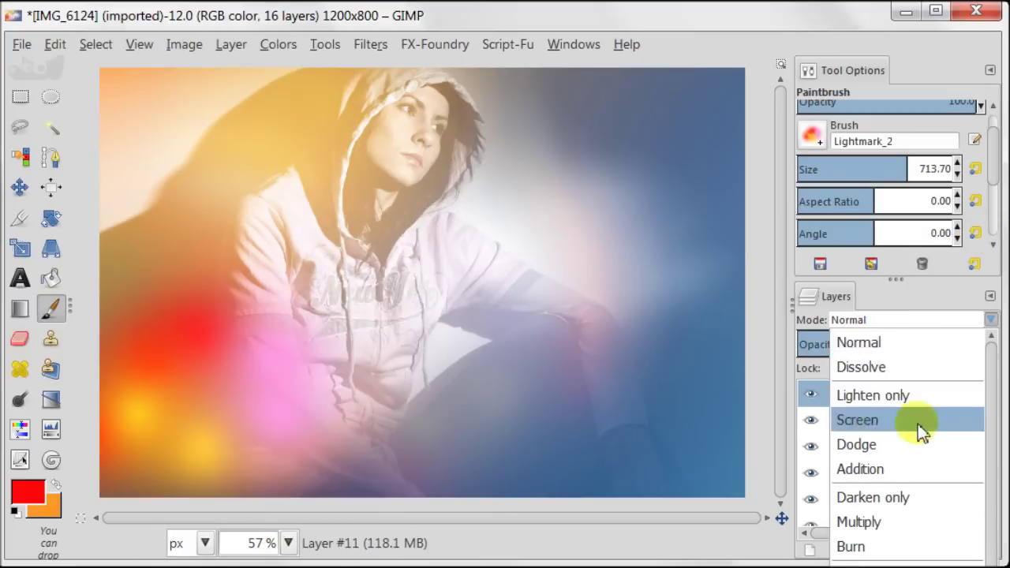
click(915, 422)
drag(875, 341, 841, 347)
On Layer #12, stamp a large top-right light leak in Screen mode at reduced opacity
click(809, 551)
key(Return)
click(605, 93)
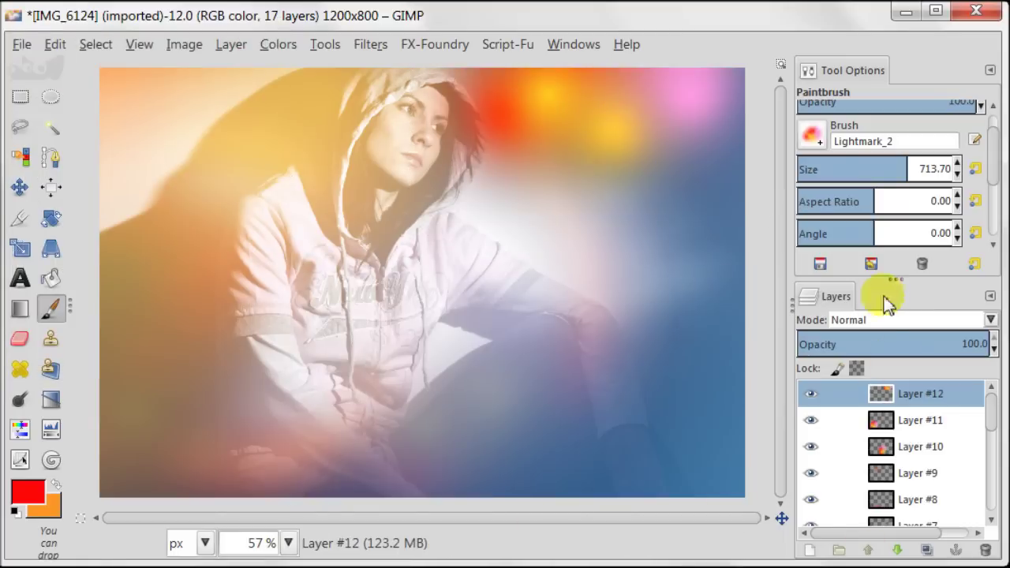
click(890, 320)
click(915, 417)
drag(892, 341, 868, 344)
click(812, 394)
click(811, 394)
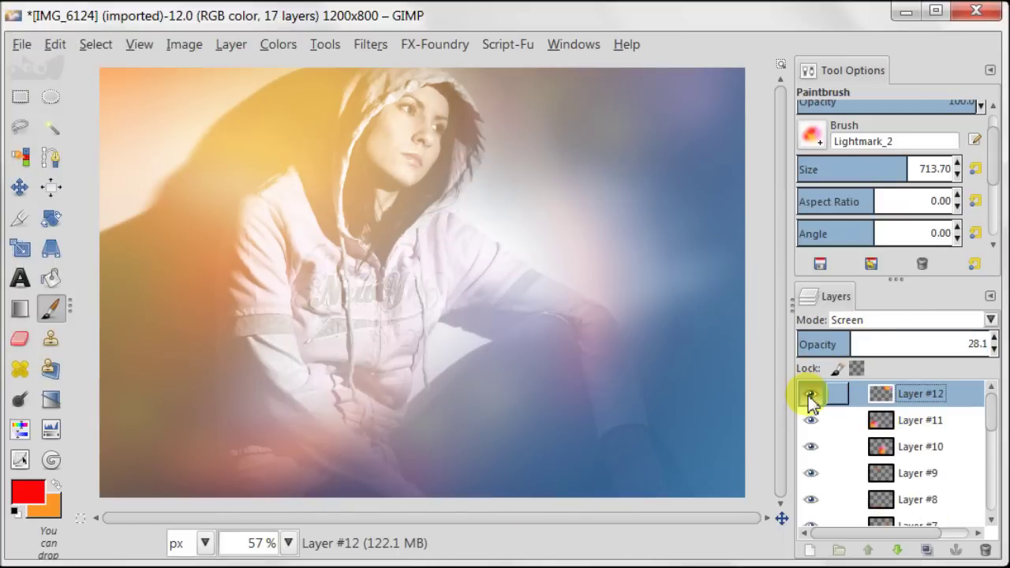
On Layer #13, paint a Lightmark_3 dab at size about 975, Screen mode, opacity about 64
click(809, 551)
key(Return)
click(812, 134)
click(806, 198)
drag(913, 166, 920, 167)
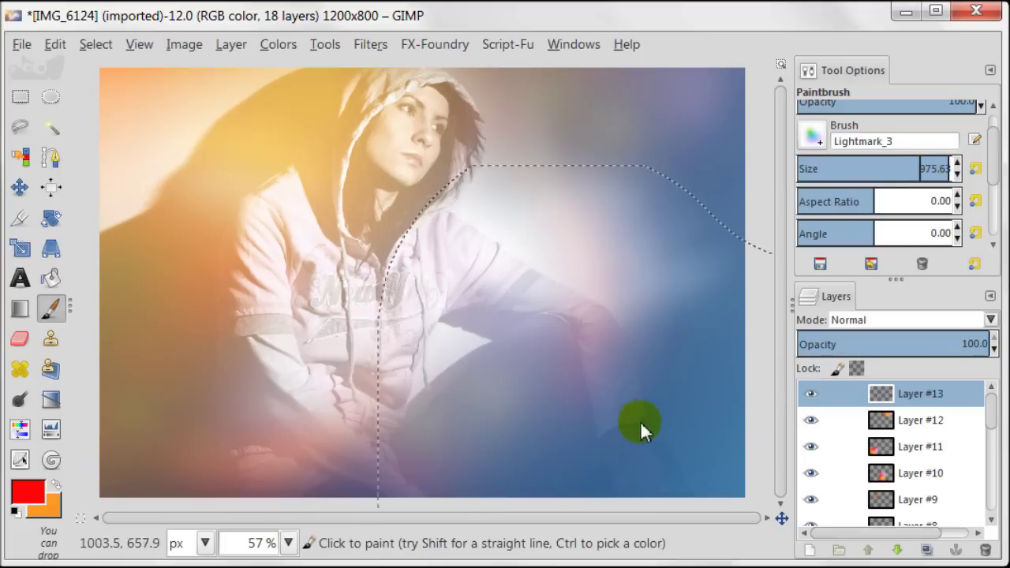
click(638, 356)
click(879, 320)
click(939, 419)
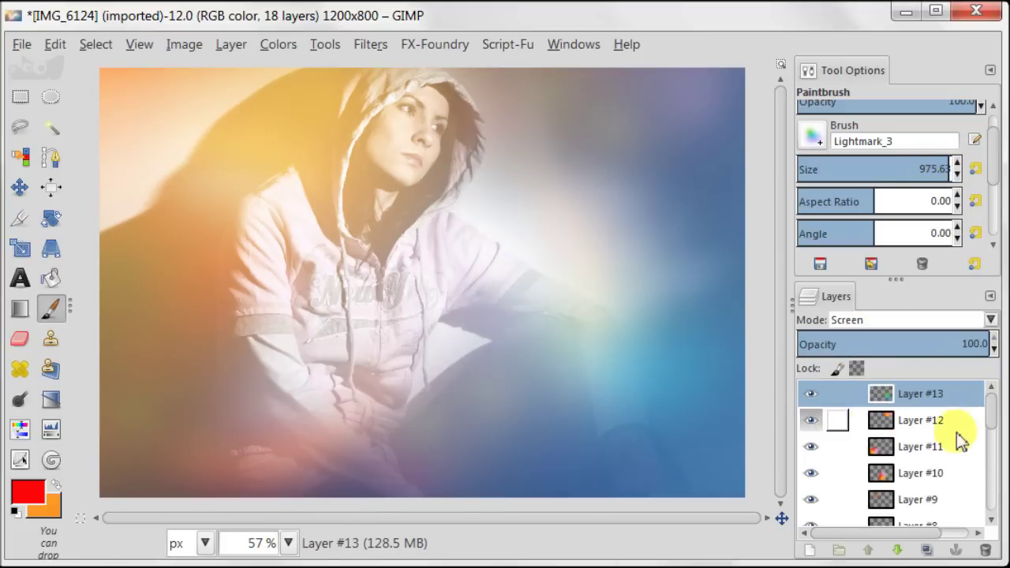
click(913, 343)
drag(913, 344, 920, 344)
On Layer #14, paint a lower-left dab in Screen mode at 88.2 opacity
click(810, 393)
click(810, 393)
click(809, 551)
key(Return)
click(221, 371)
click(879, 320)
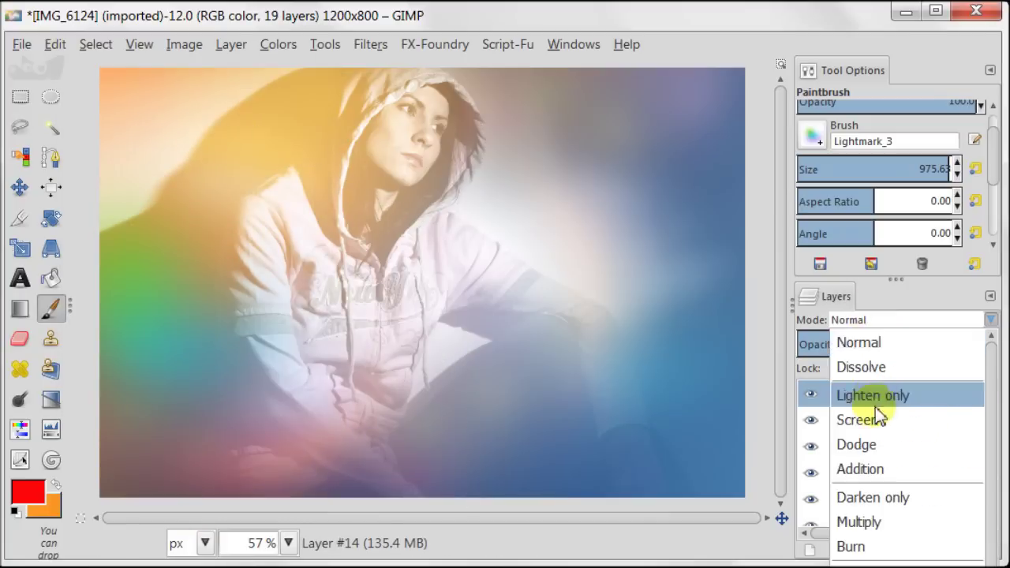
click(860, 417)
click(970, 342)
click(810, 393)
click(811, 393)
On Layer #15, paint a green light dab in Screen mode at 53.2 opacity
click(809, 550)
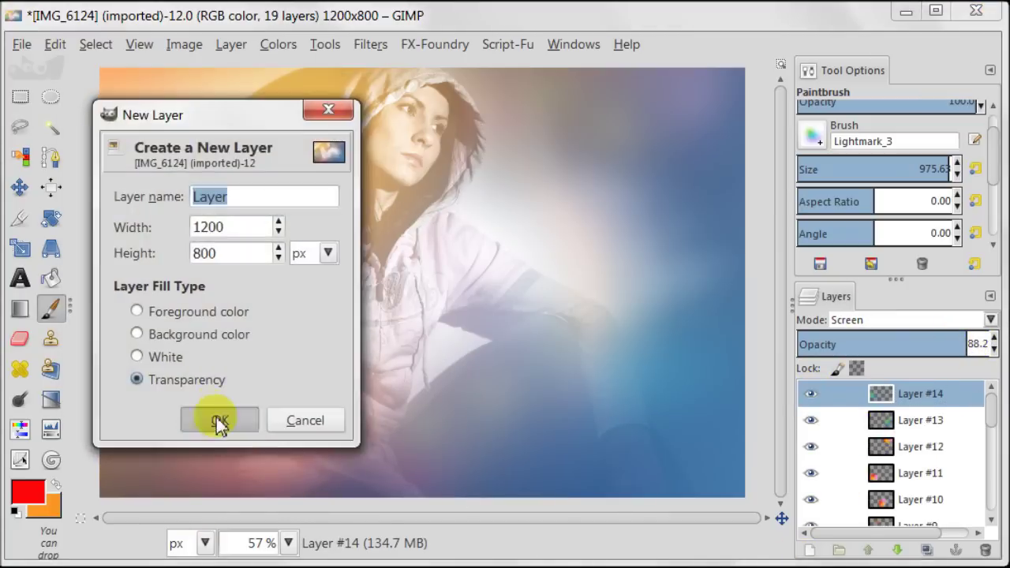
click(221, 420)
click(408, 413)
click(898, 323)
click(857, 420)
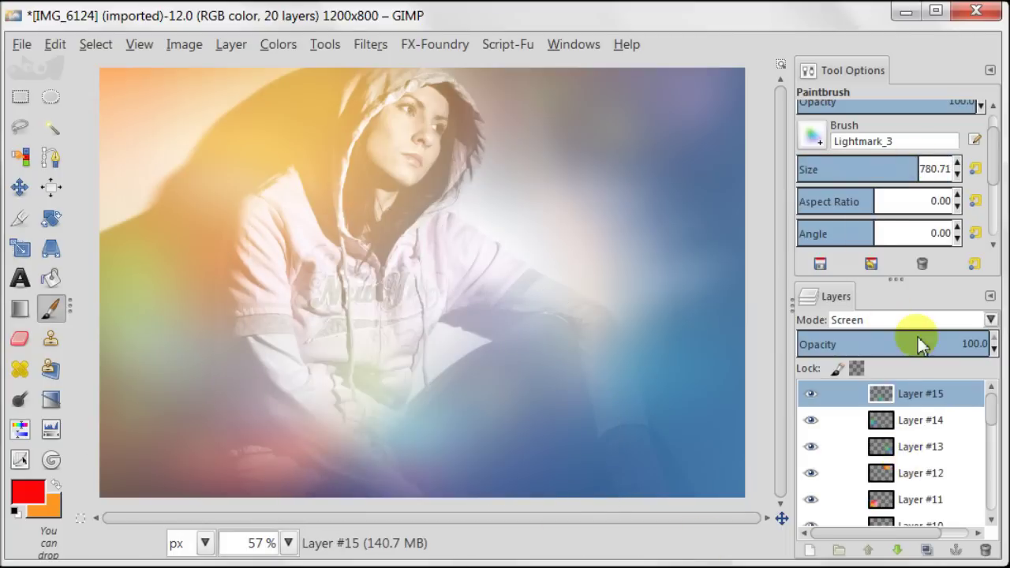
click(898, 344)
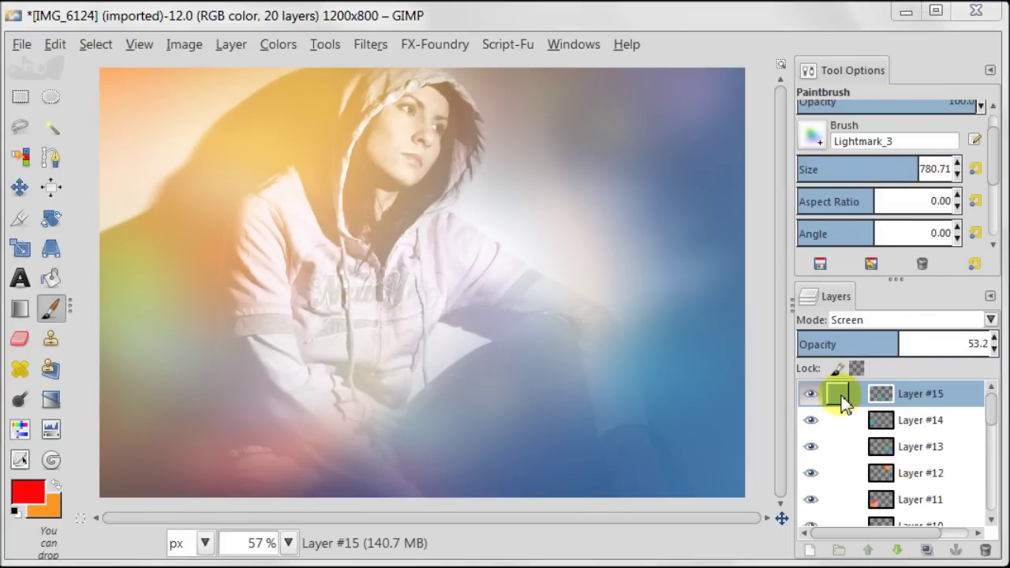
right_click(843, 401)
Create a merged Visible #1 layer and apply Eg Color Vibrance to add Vibrance #1
click(941, 54)
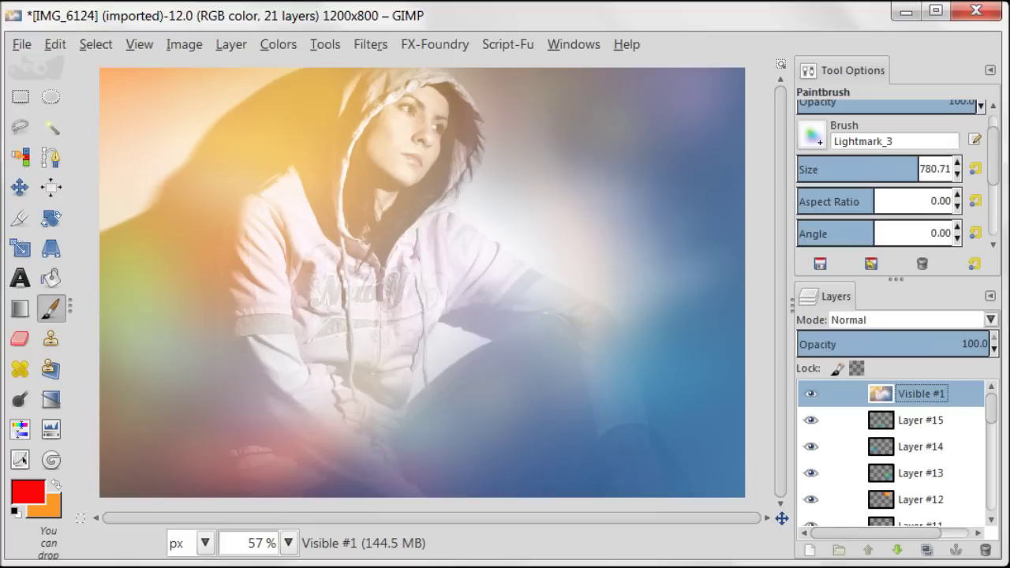
click(369, 45)
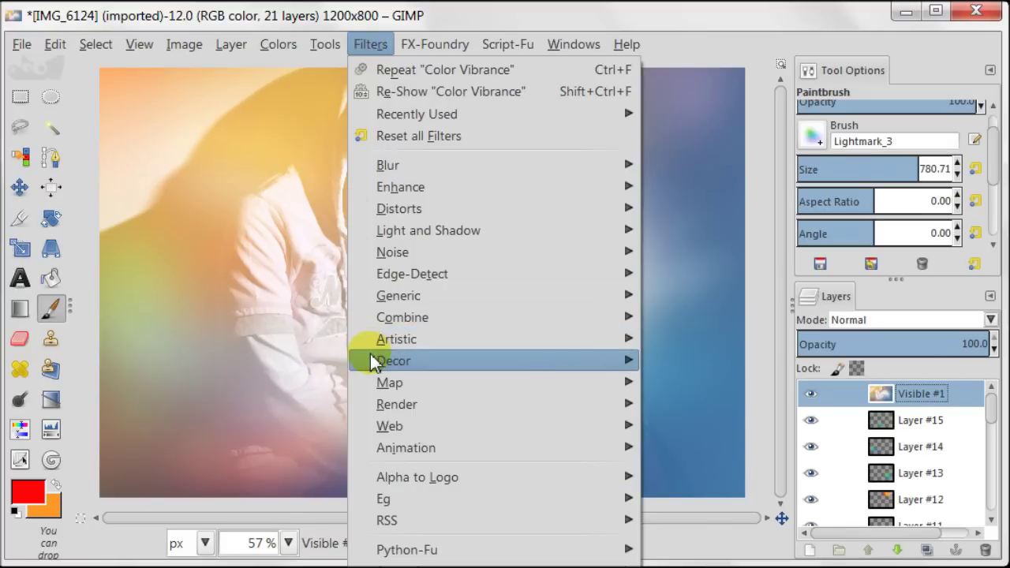
mouse_move(631, 498)
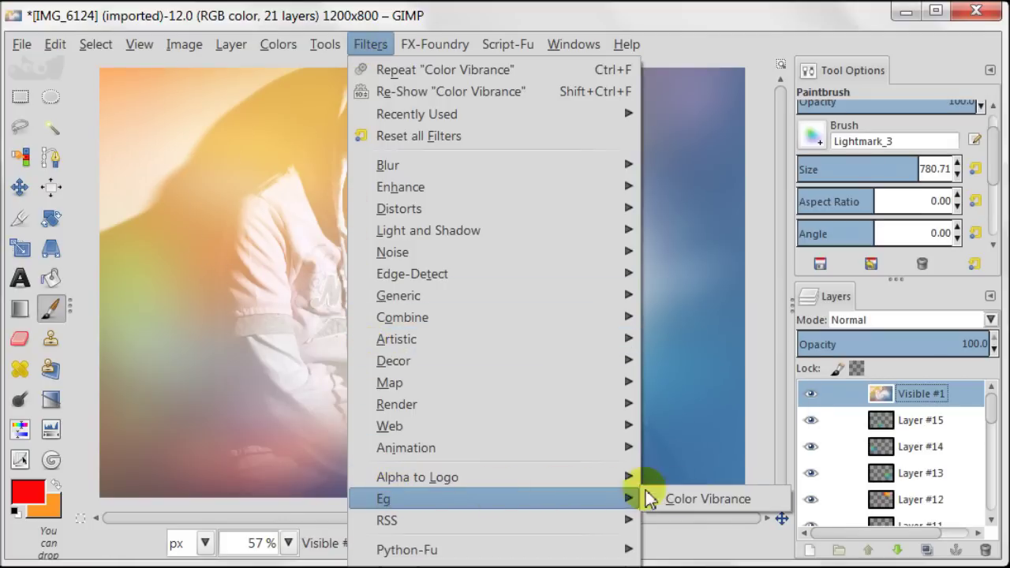
click(724, 493)
click(299, 400)
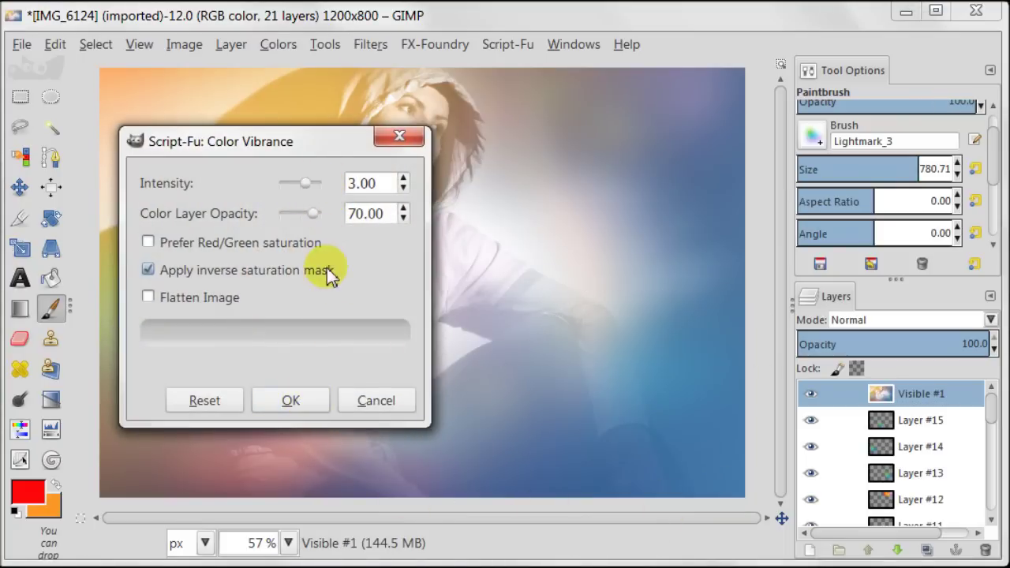
click(301, 398)
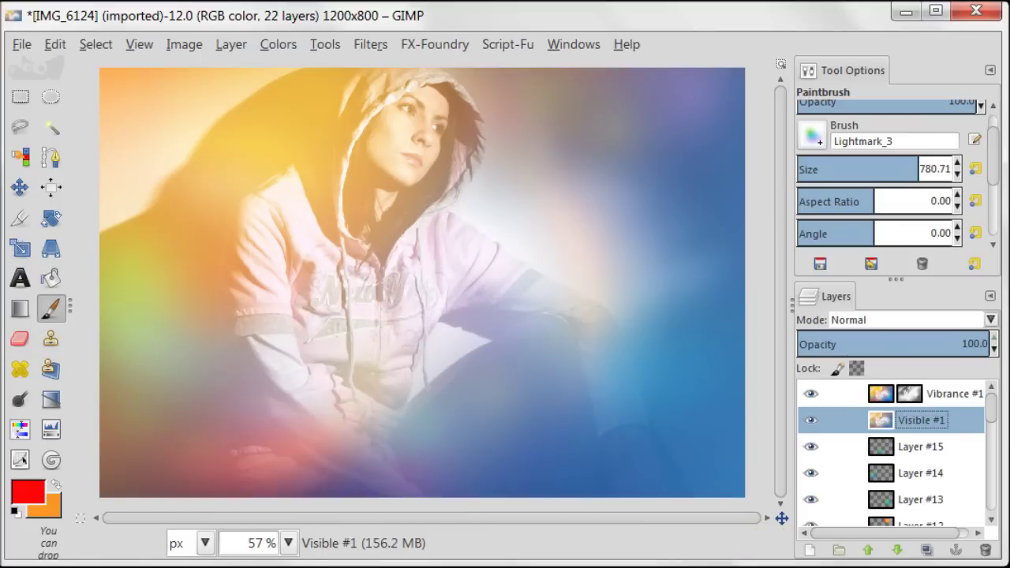
Lower the Vibrance #1 layer's opacity to 40.9 and toggle it to compare
click(899, 395)
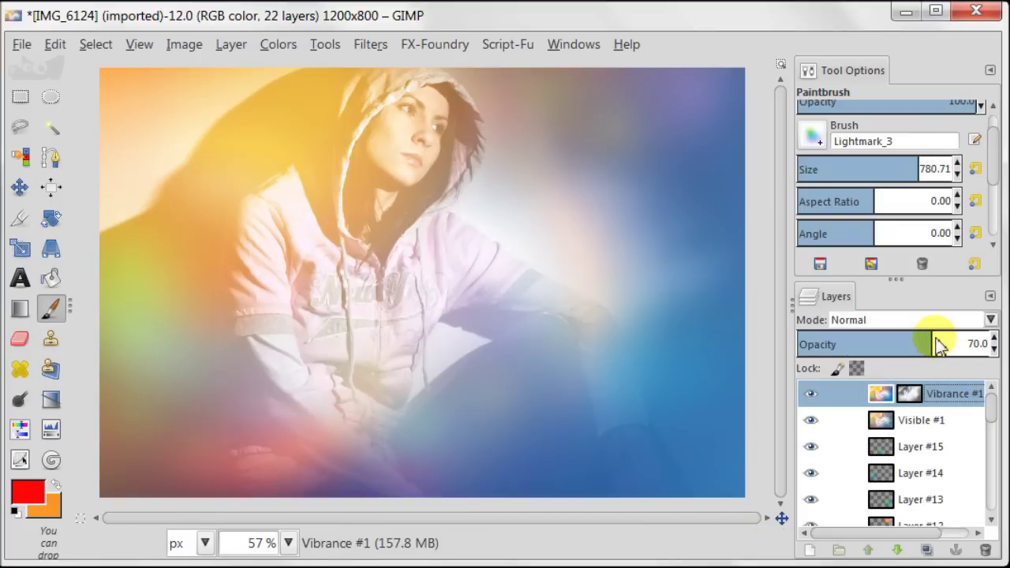
drag(937, 343, 895, 350)
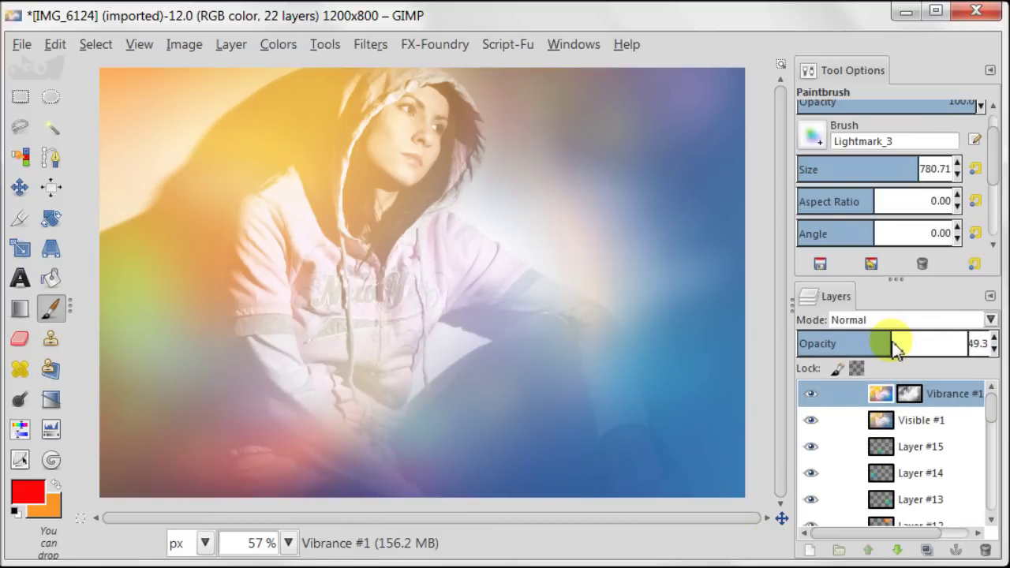
drag(878, 350, 881, 350)
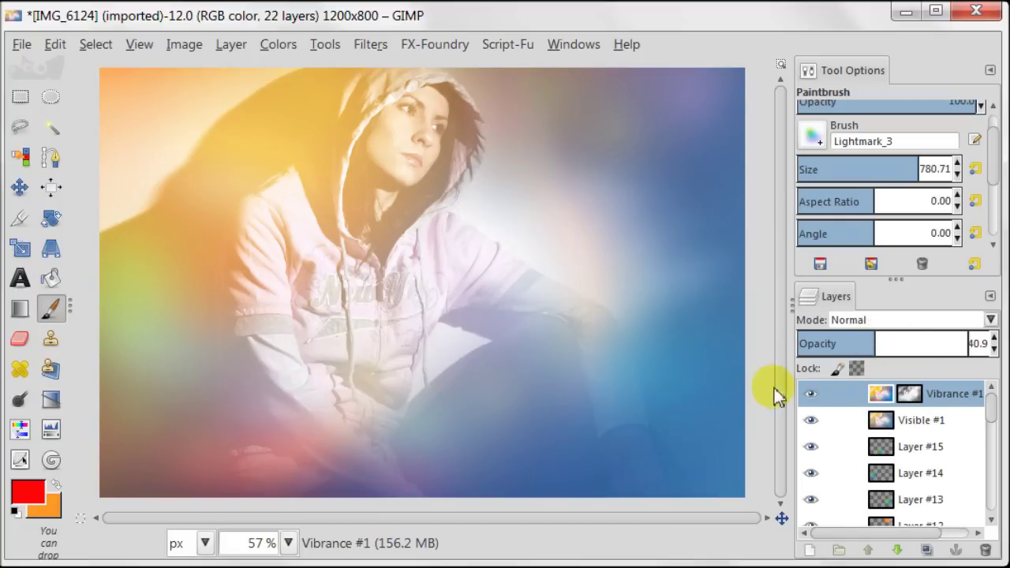
click(812, 394)
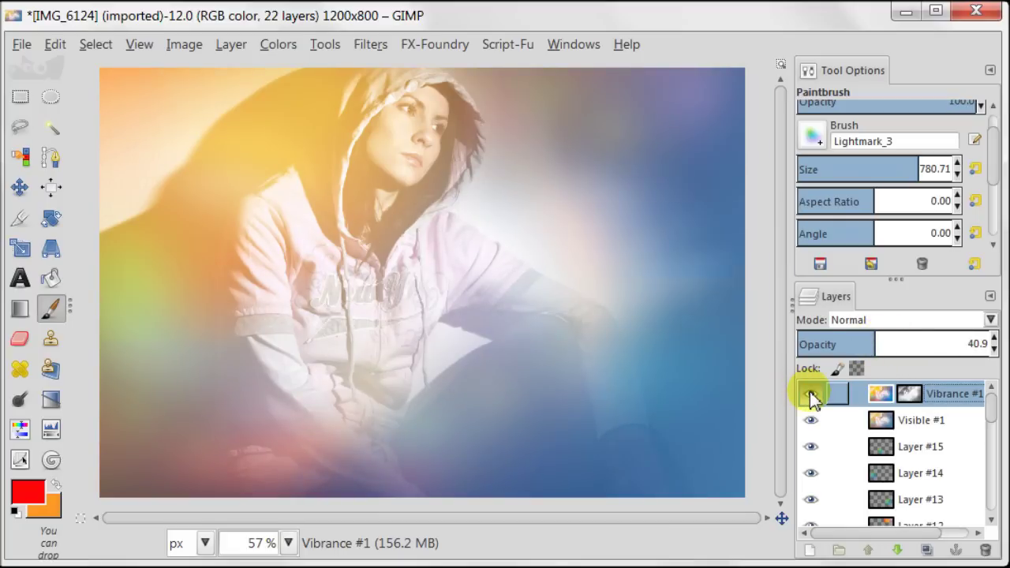
drag(986, 399, 985, 498)
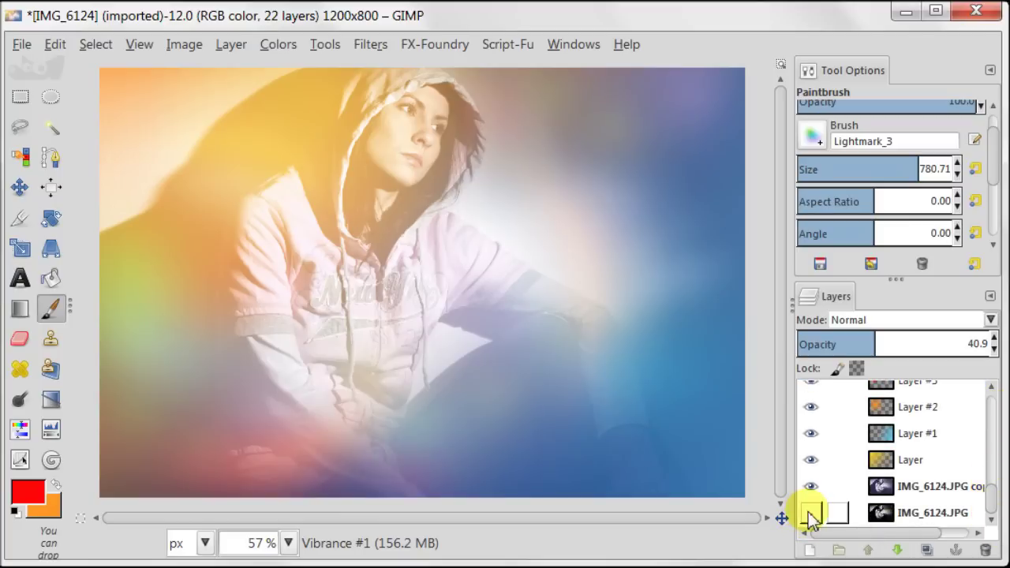
Merge the visible effect layers into IMG_6124.JPG copy and compare it with the original
click(179, 43)
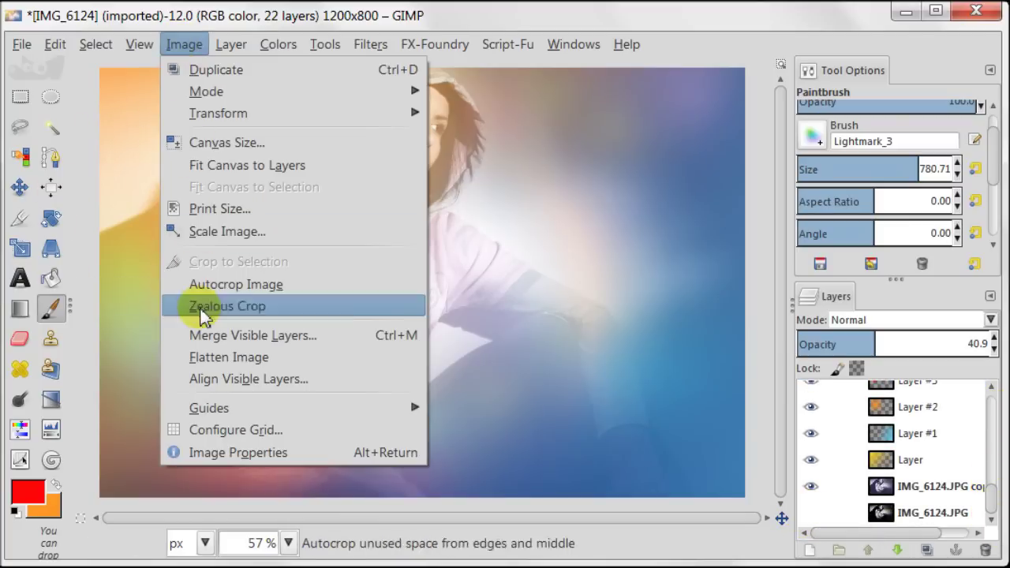
click(208, 335)
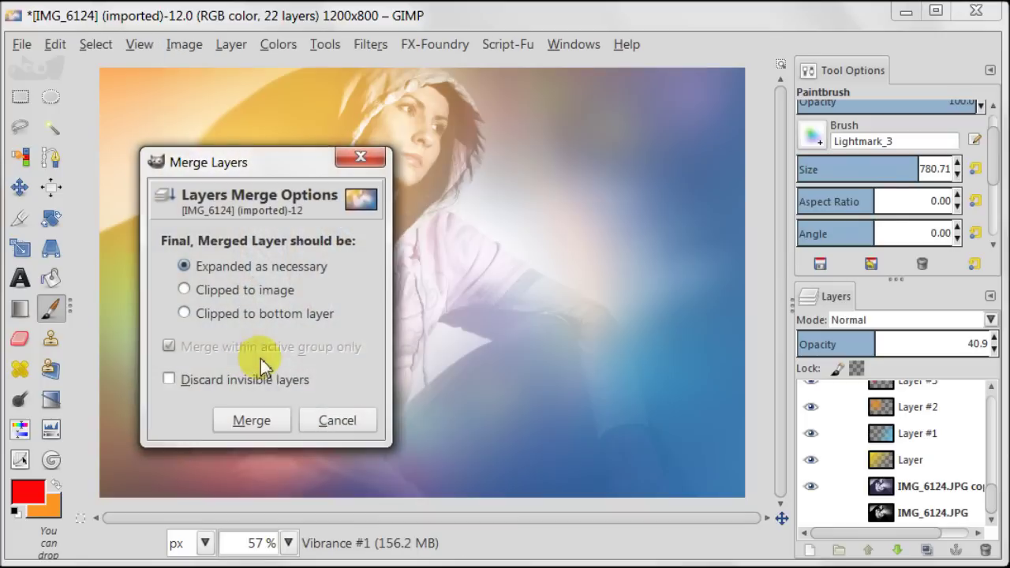
click(278, 420)
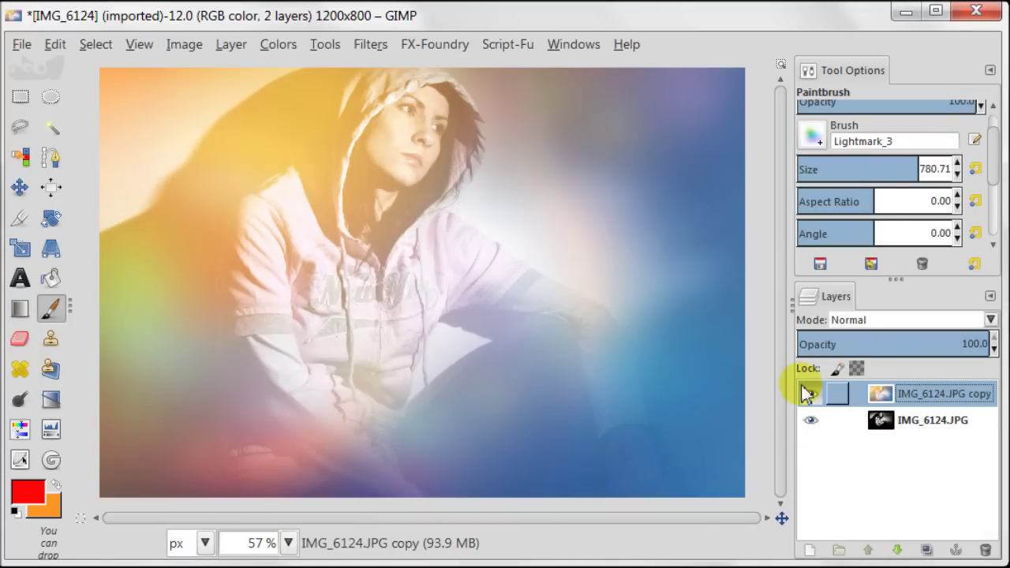
click(810, 394)
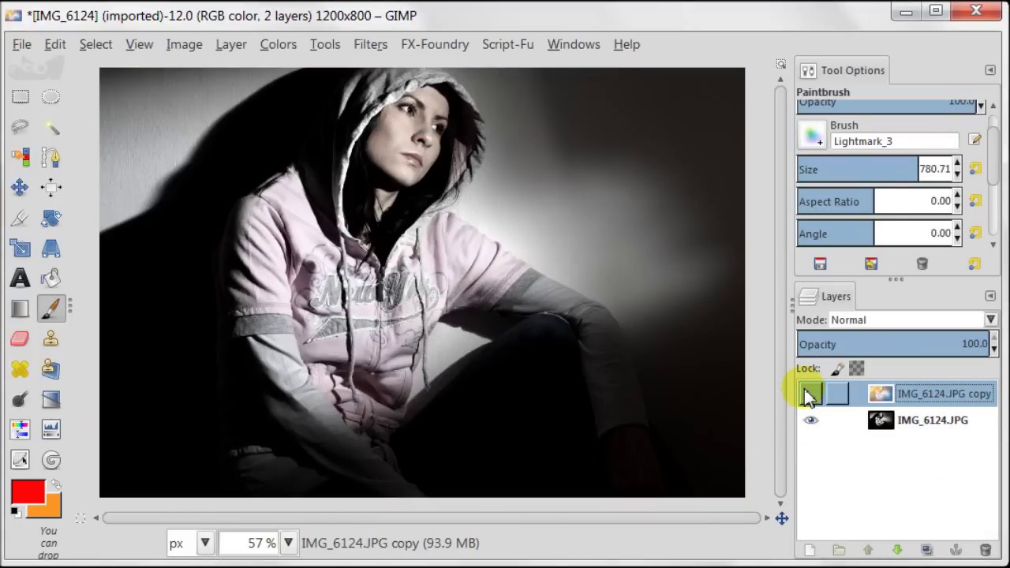
click(810, 394)
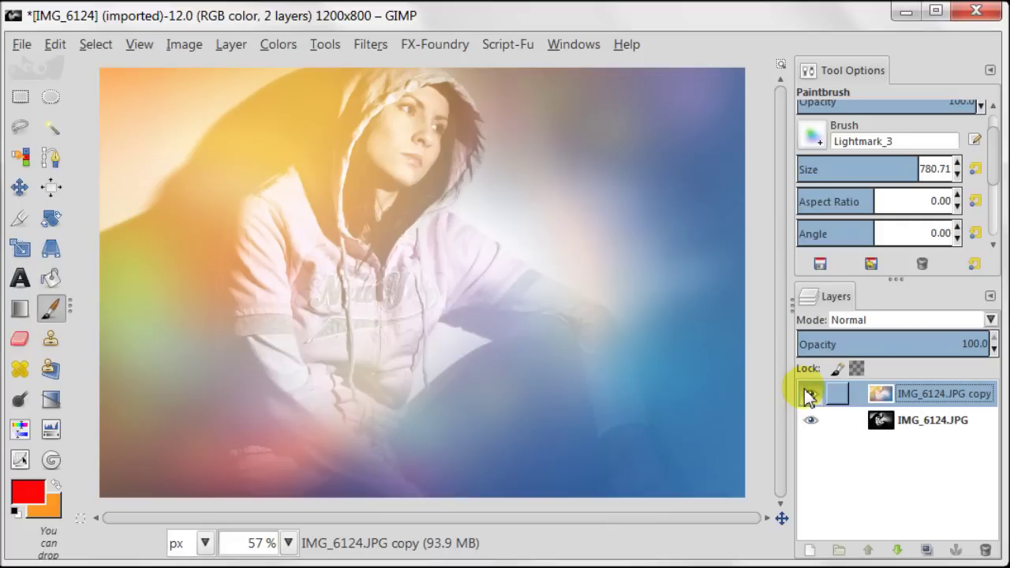
Add a new transparent layer and draw a white radial FG-to-Transparent glow from mid-image
click(809, 551)
click(169, 338)
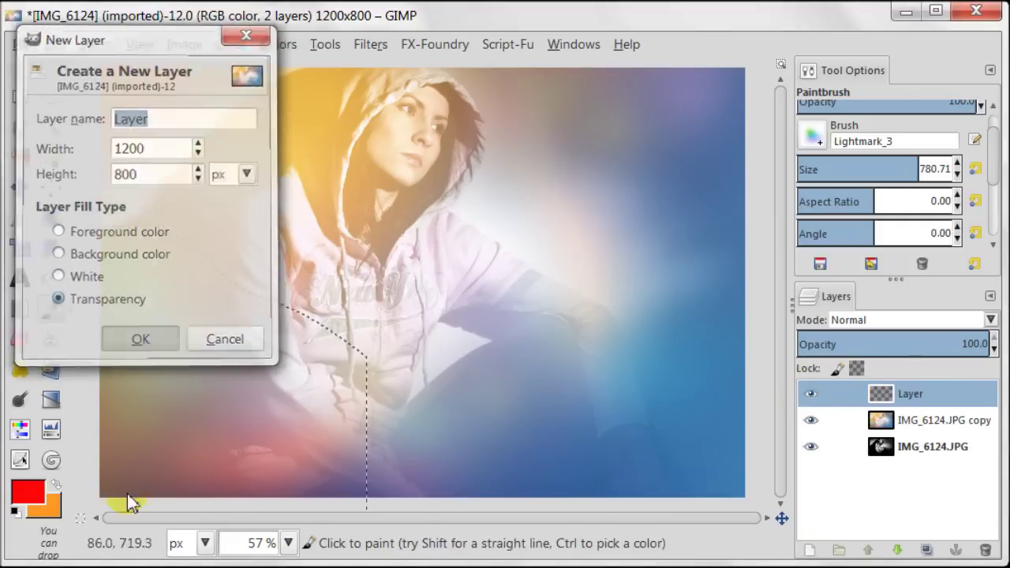
click(16, 512)
click(55, 485)
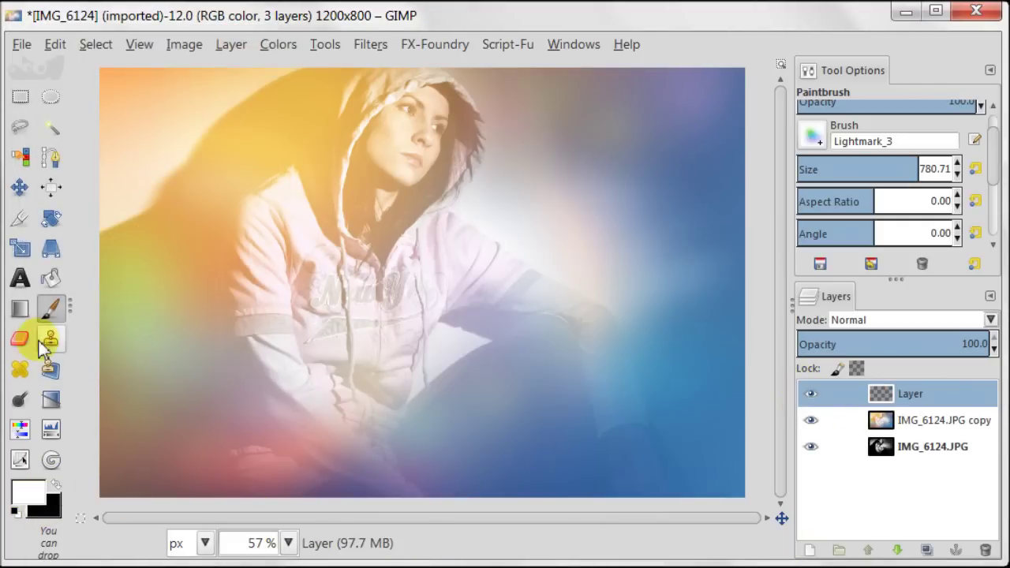
click(20, 310)
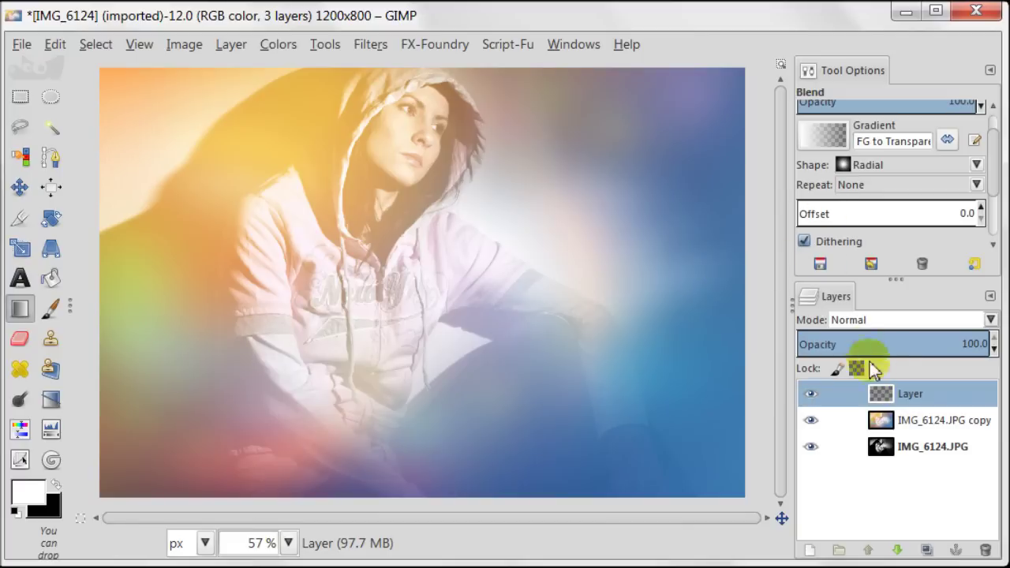
drag(431, 323, 613, 474)
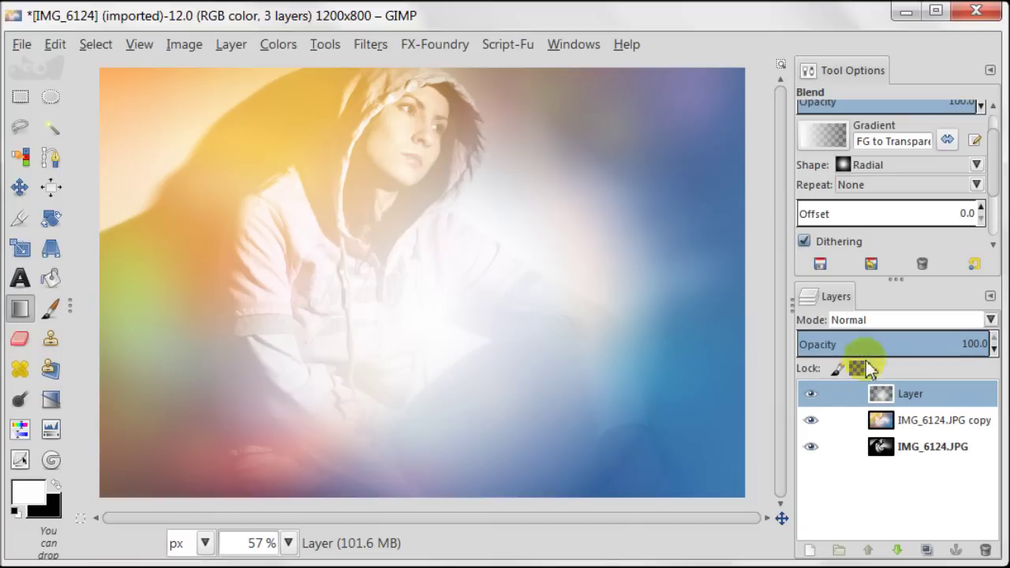
Lower the glow layer's opacity to 26.6
drag(883, 338, 866, 347)
click(806, 395)
click(806, 395)
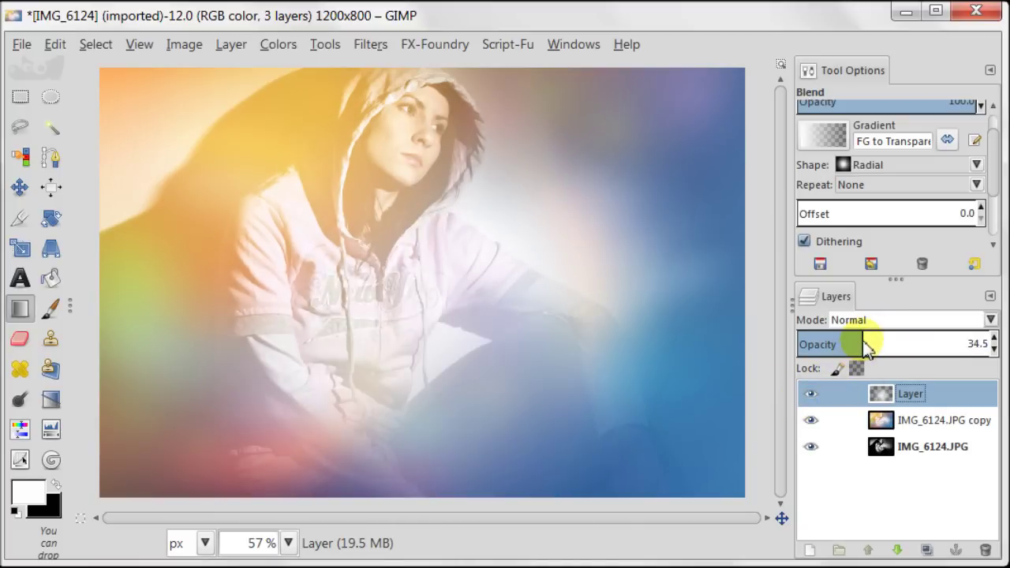
drag(851, 345, 848, 345)
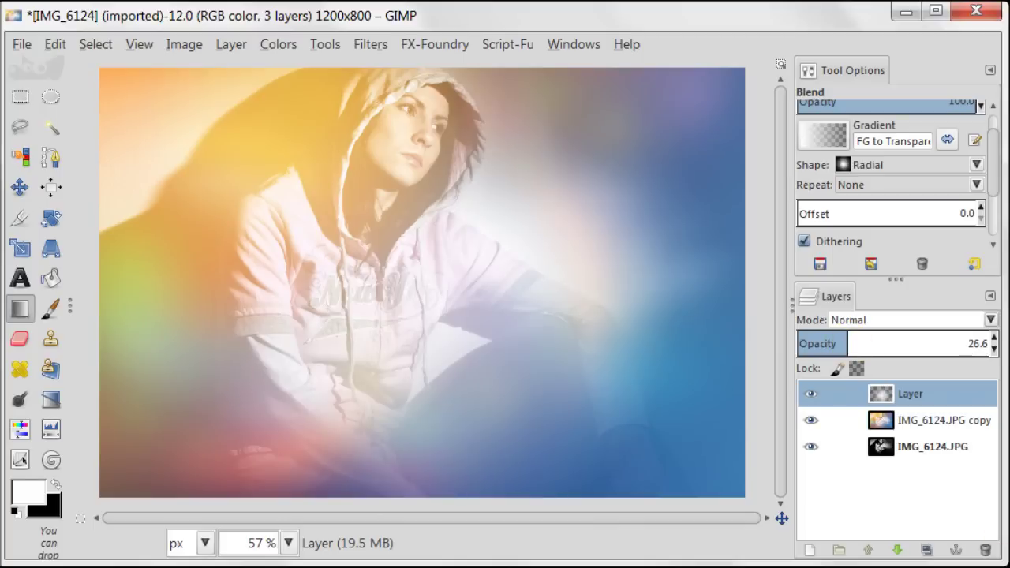
Type 'SEARCH' in black Good Times 200 px text across the upper portrait
click(20, 278)
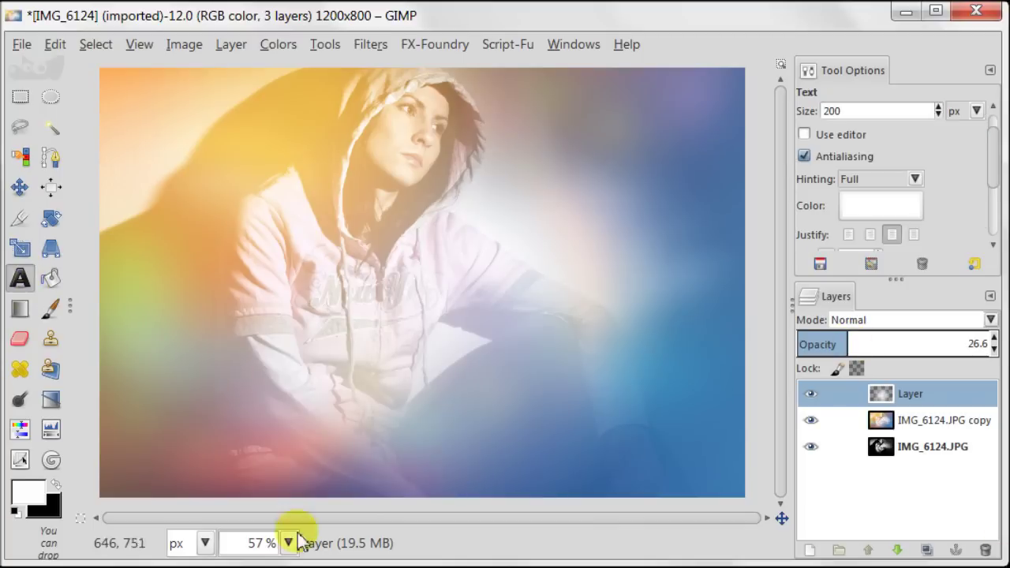
click(55, 483)
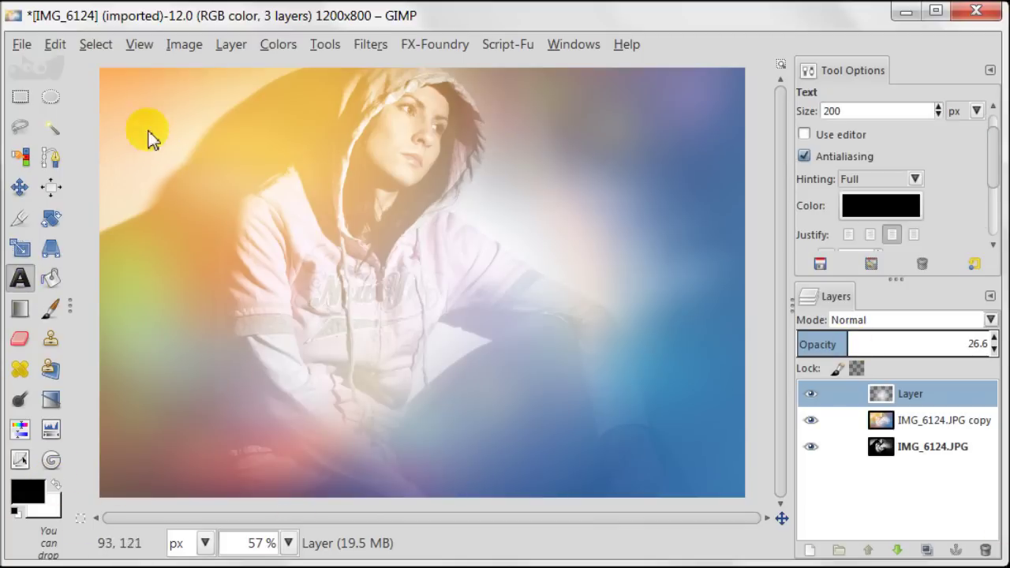
drag(118, 130, 718, 413)
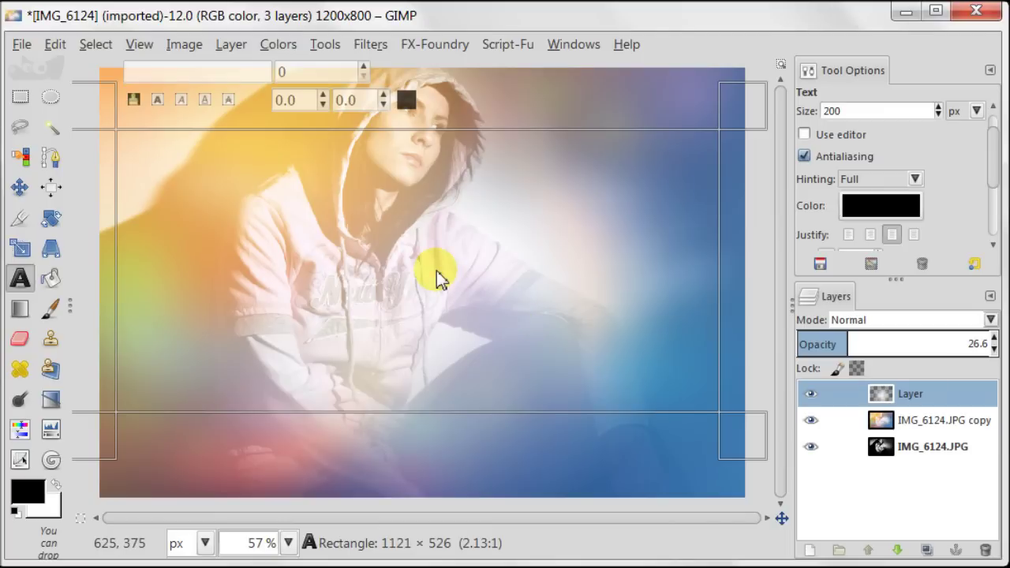
text(search)
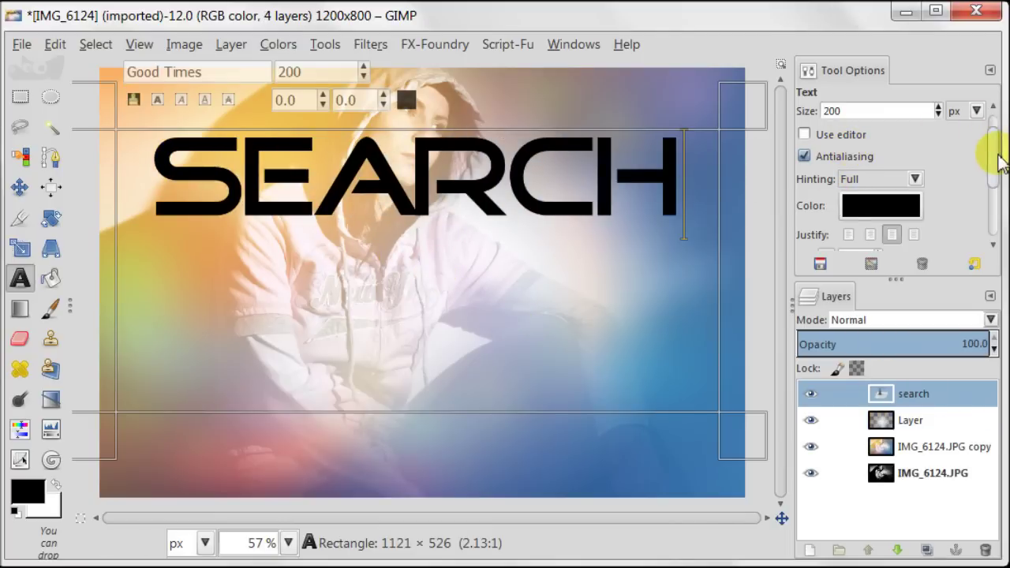
scroll(1001, 161, up, 2)
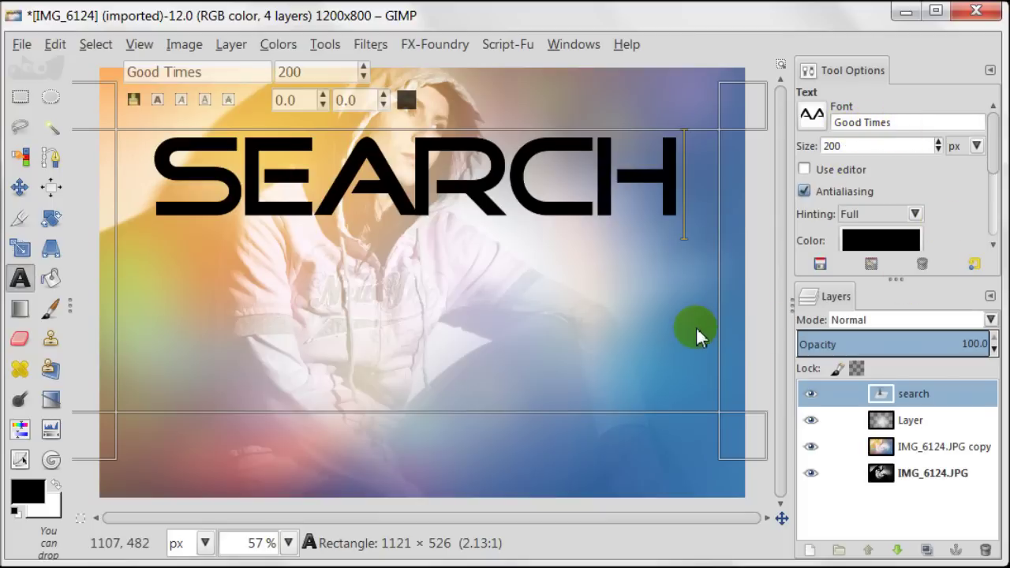
Rotate the SEARCH text layer 90° counter-clockwise and move it to the right edge
click(232, 45)
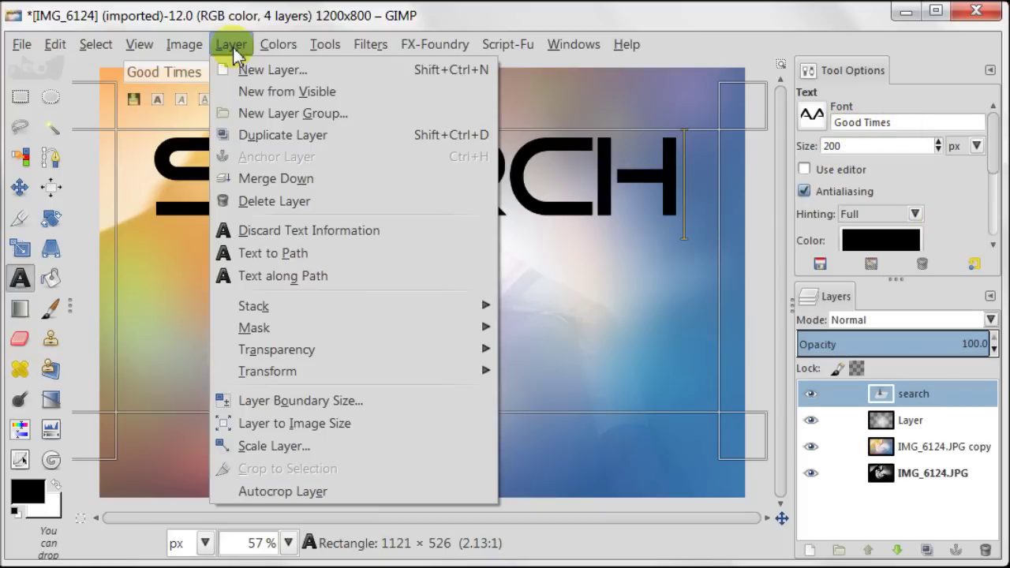
mouse_move(269, 378)
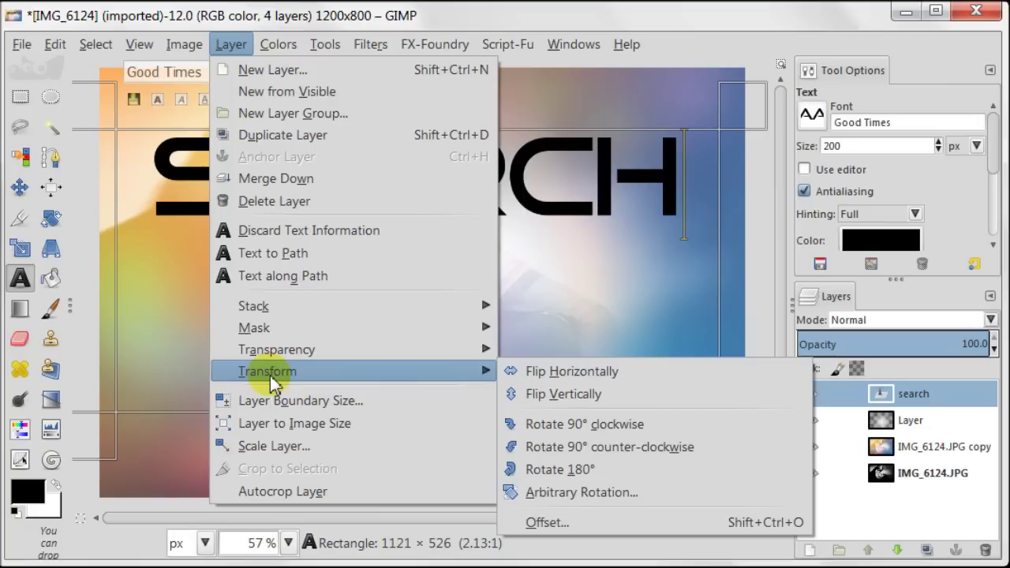
click(740, 456)
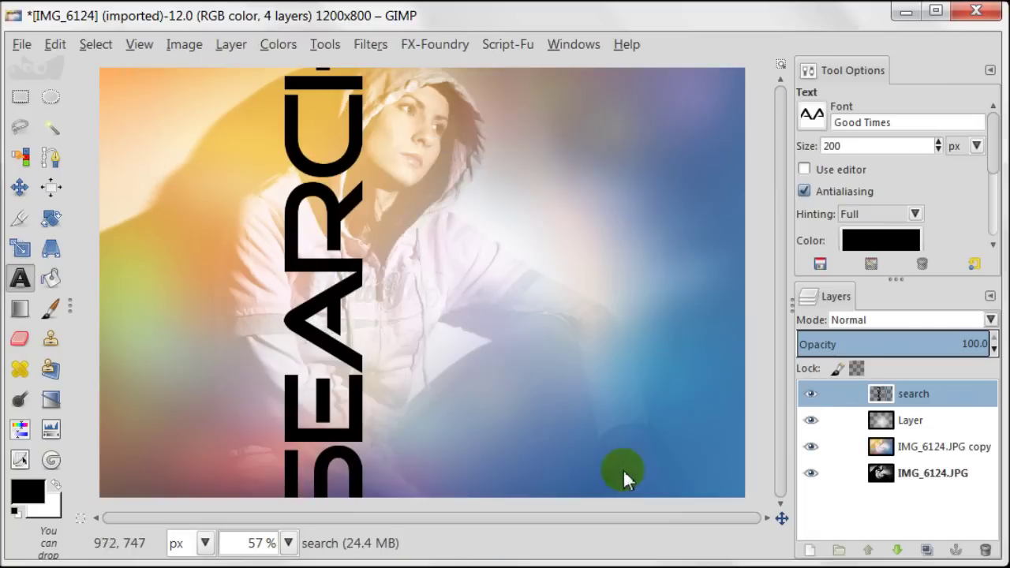
click(19, 188)
drag(319, 268, 677, 259)
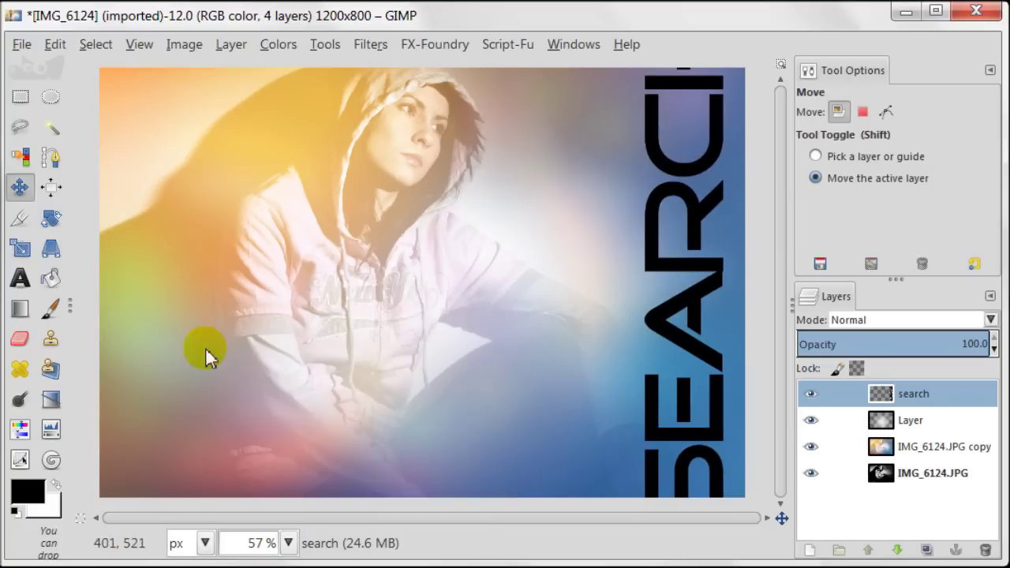
Scale the SEARCH text narrower and shift it slightly left
click(21, 250)
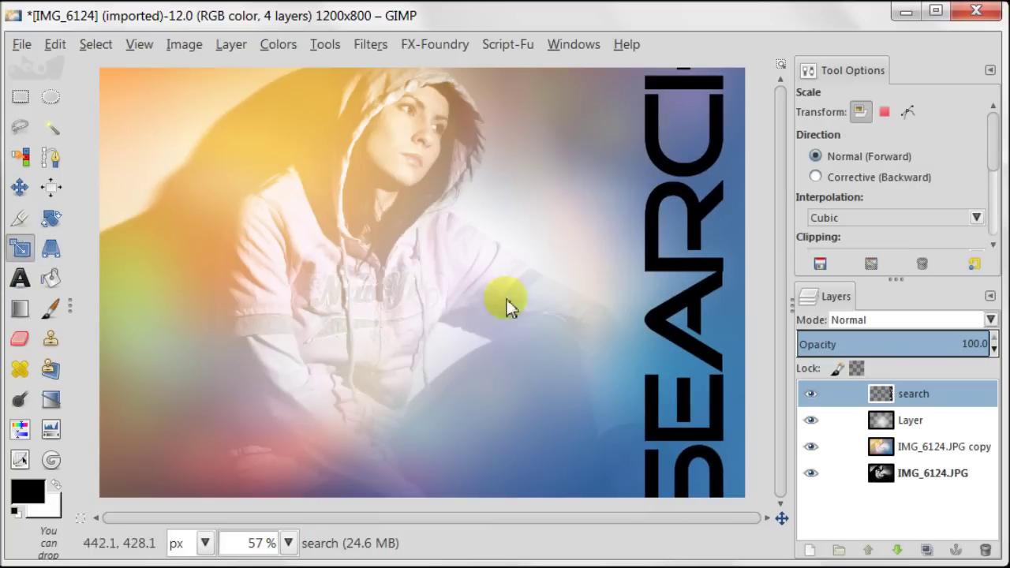
click(677, 293)
drag(757, 65, 724, 144)
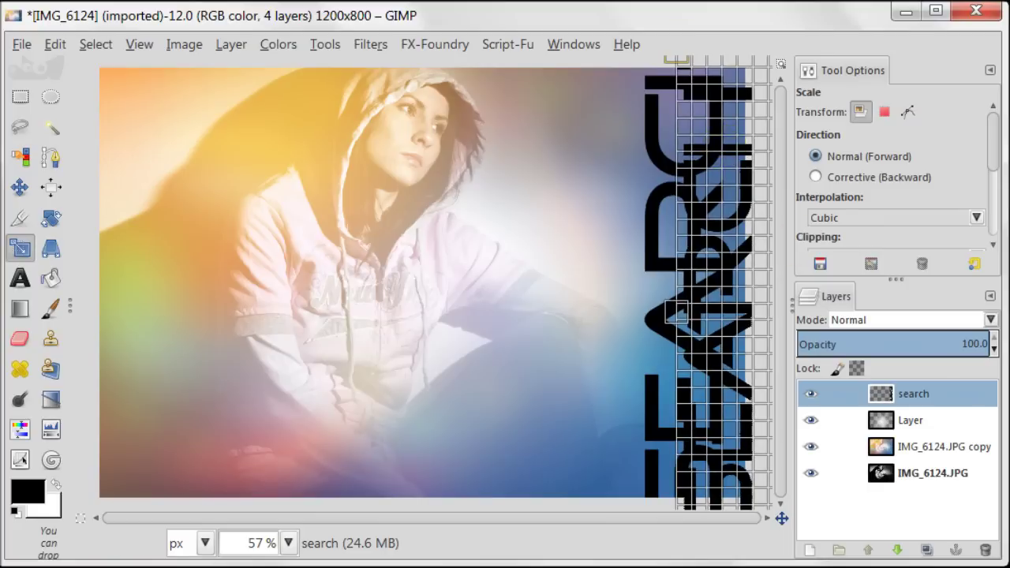
drag(726, 99, 776, 83)
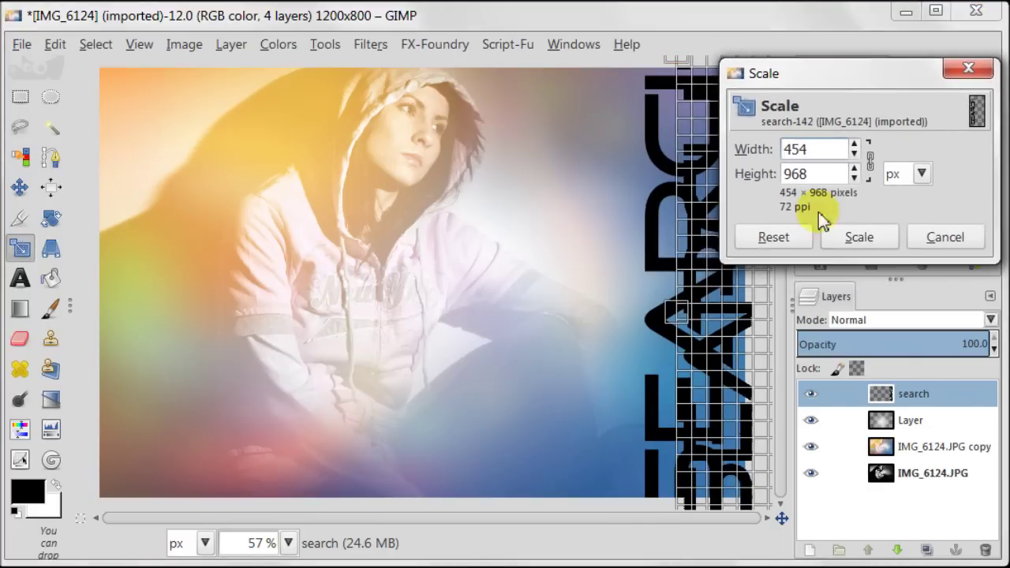
click(843, 236)
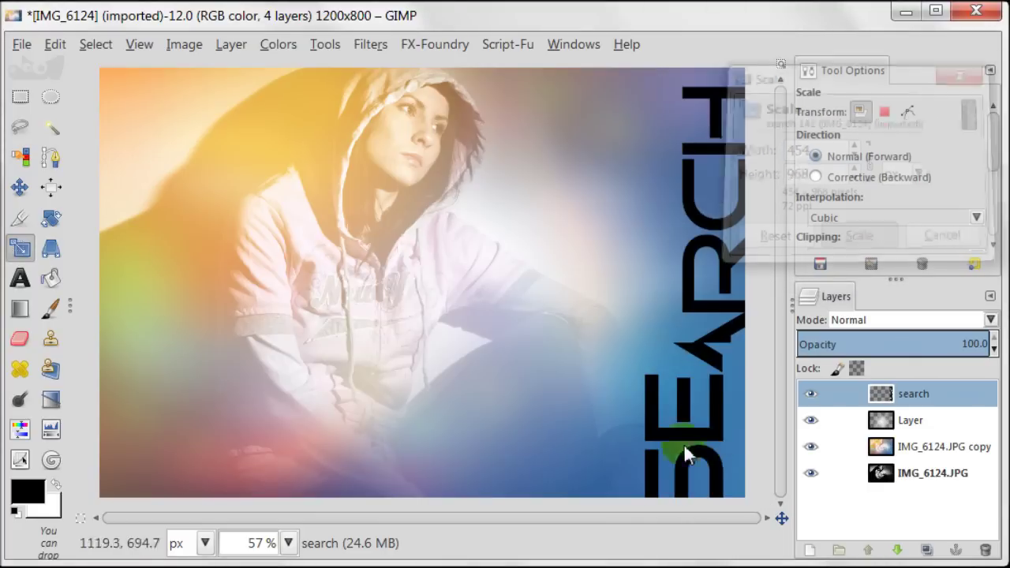
click(20, 188)
drag(695, 351, 663, 351)
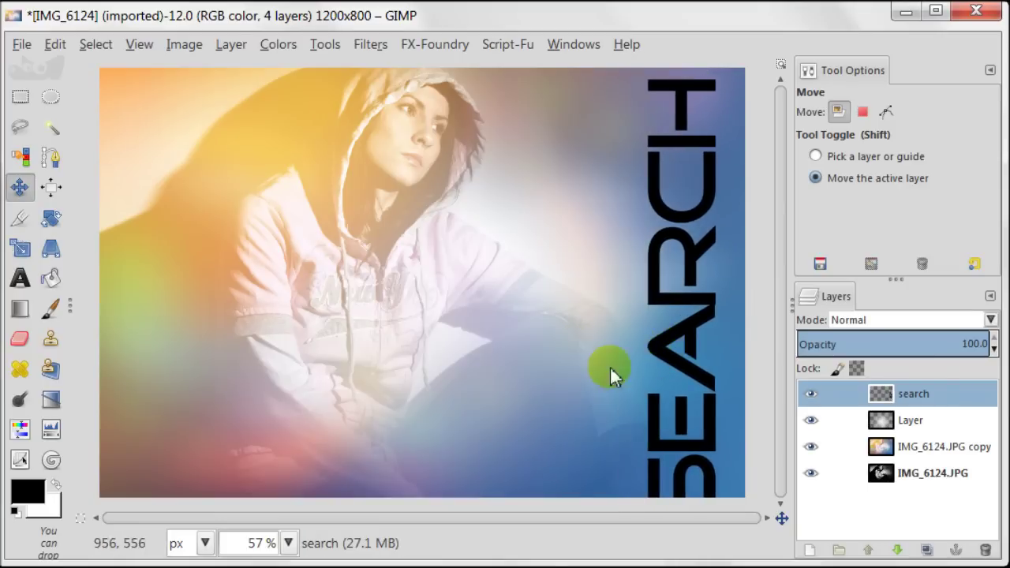
Shrink the SEARCH text to 422×899 and nudge it up along the right edge
click(19, 248)
click(699, 346)
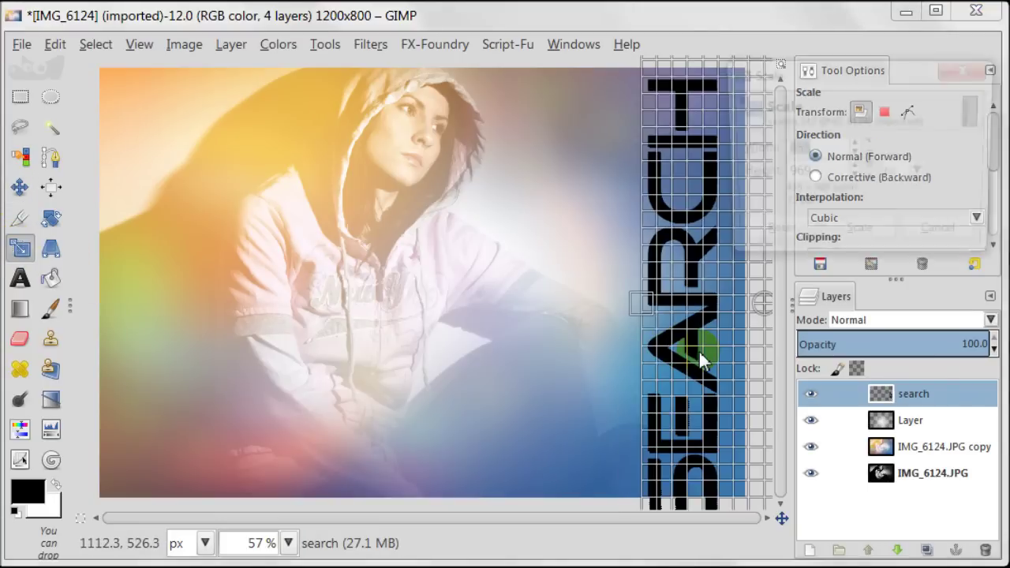
drag(825, 79, 188, 79)
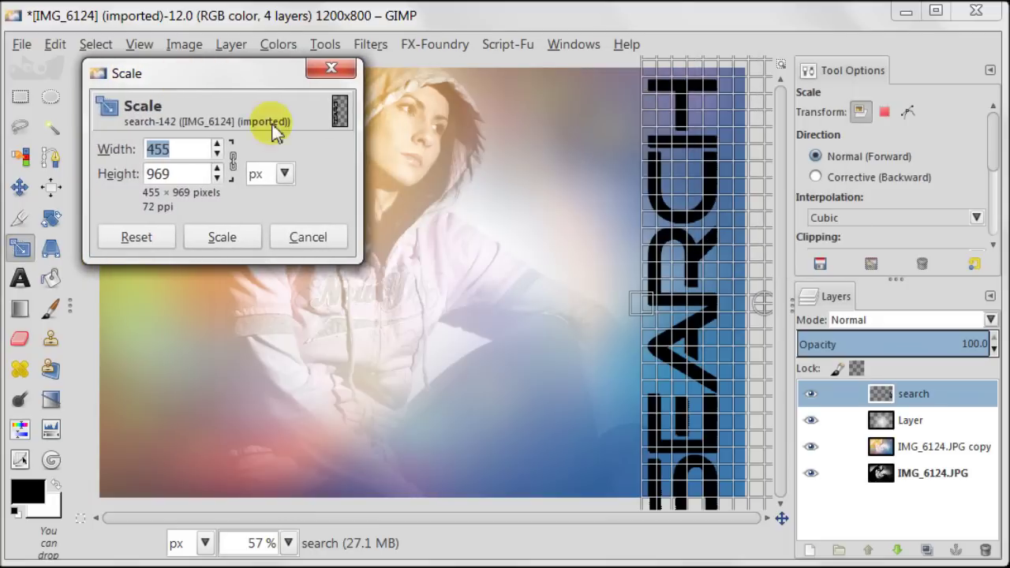
drag(680, 80, 686, 98)
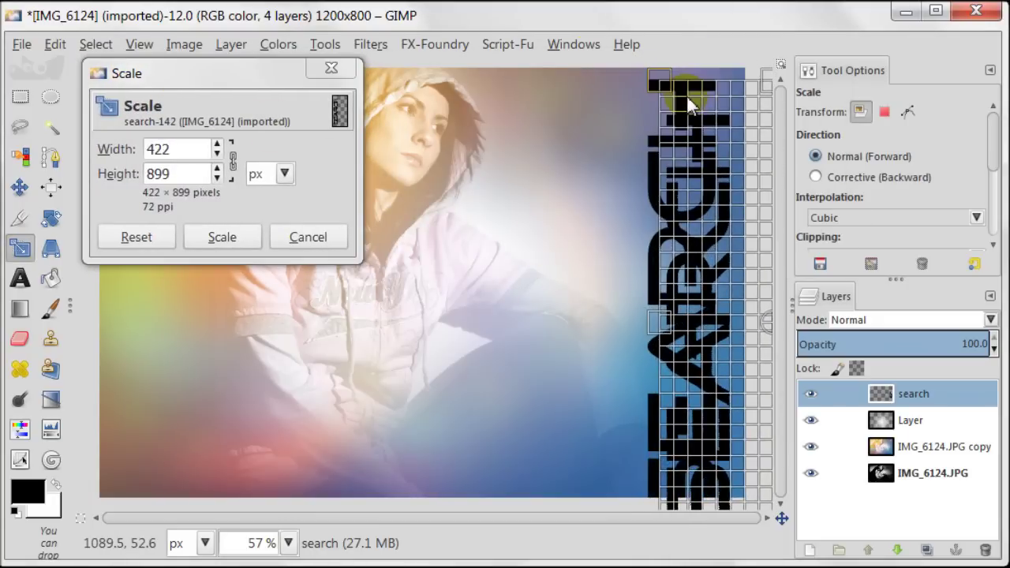
click(222, 241)
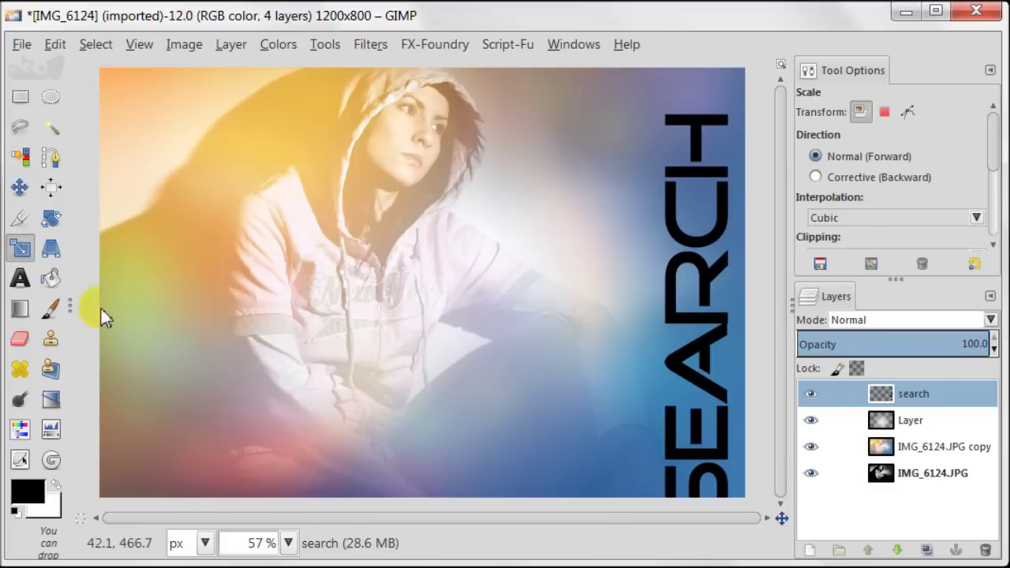
click(20, 187)
drag(726, 356, 712, 331)
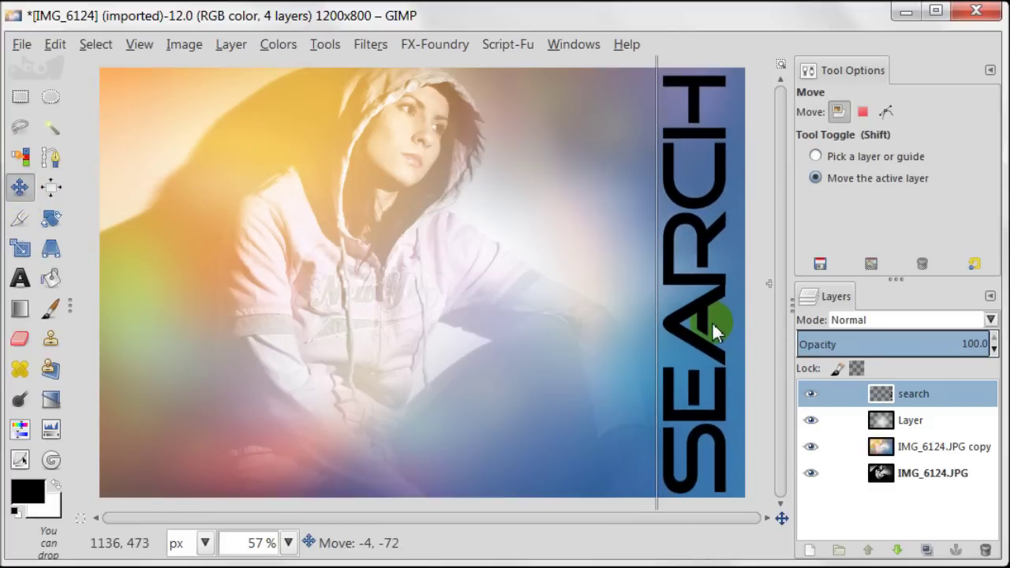
drag(712, 321, 712, 321)
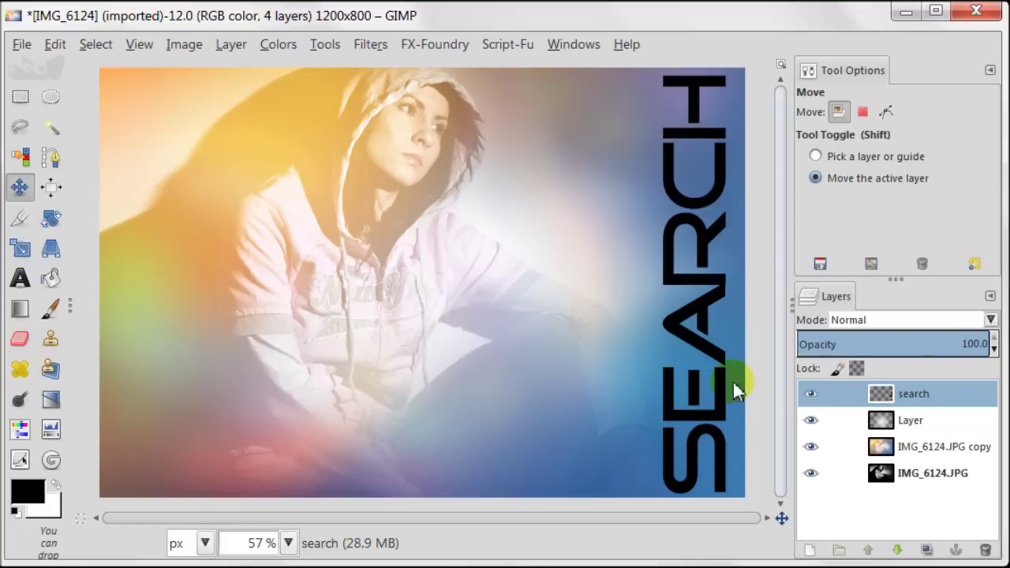
Trim the SEARCH text's height from the top and nudge it slightly up and left
click(20, 248)
drag(733, 91, 712, 72)
click(224, 237)
click(20, 187)
drag(704, 363, 709, 358)
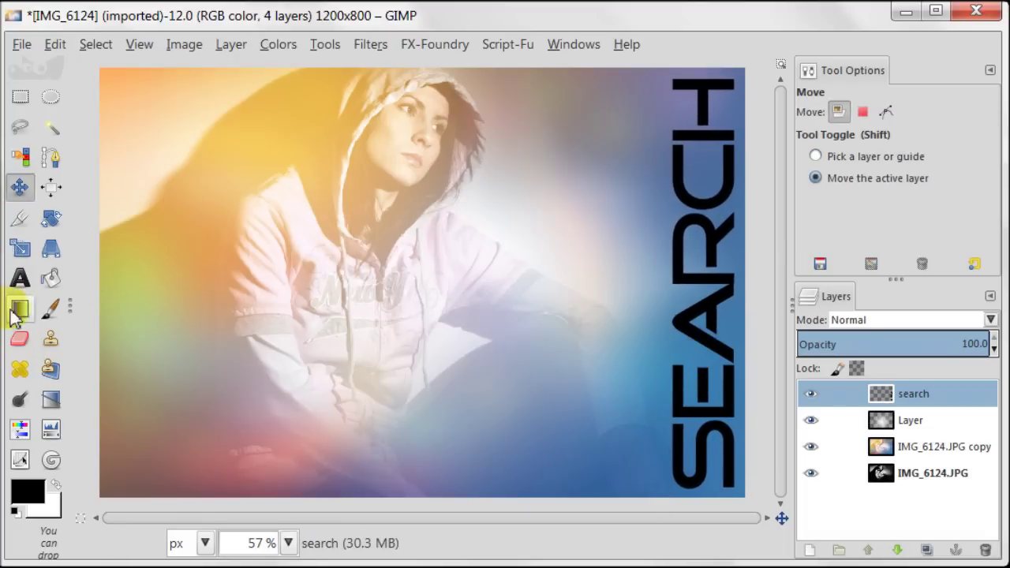
Enlarge the SEARCH text to 492×1046 and shift it 49 px right
click(20, 248)
click(726, 354)
drag(658, 285, 620, 285)
click(222, 236)
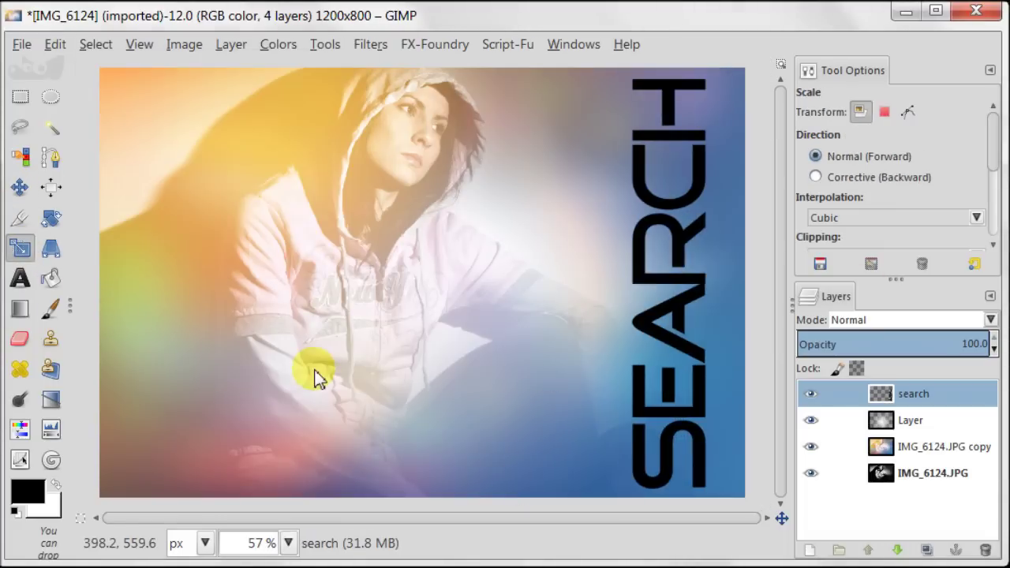
click(19, 187)
drag(665, 410, 688, 409)
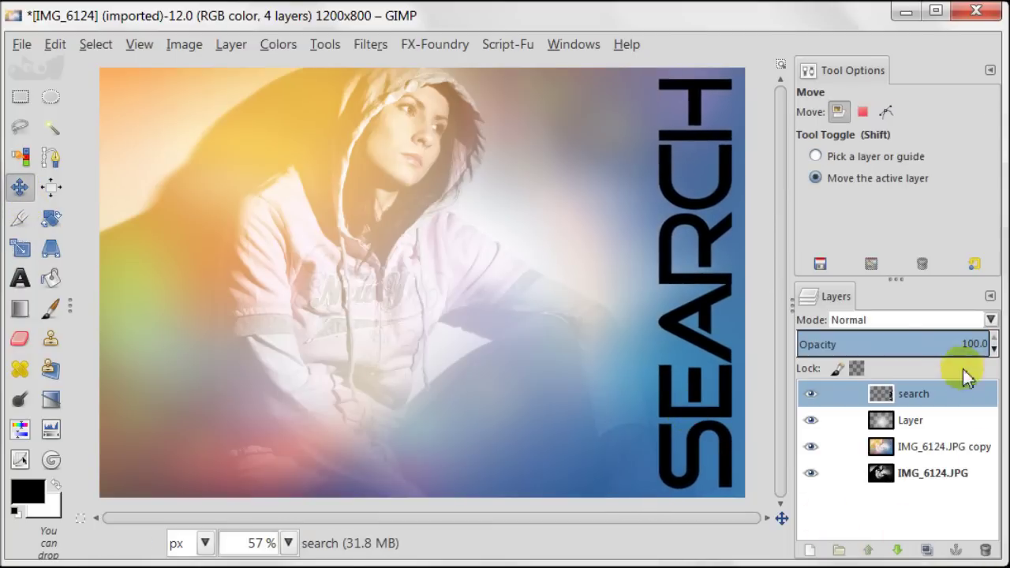
Set the SEARCH text layer to Overlay mode at 37.9 opacity
click(864, 320)
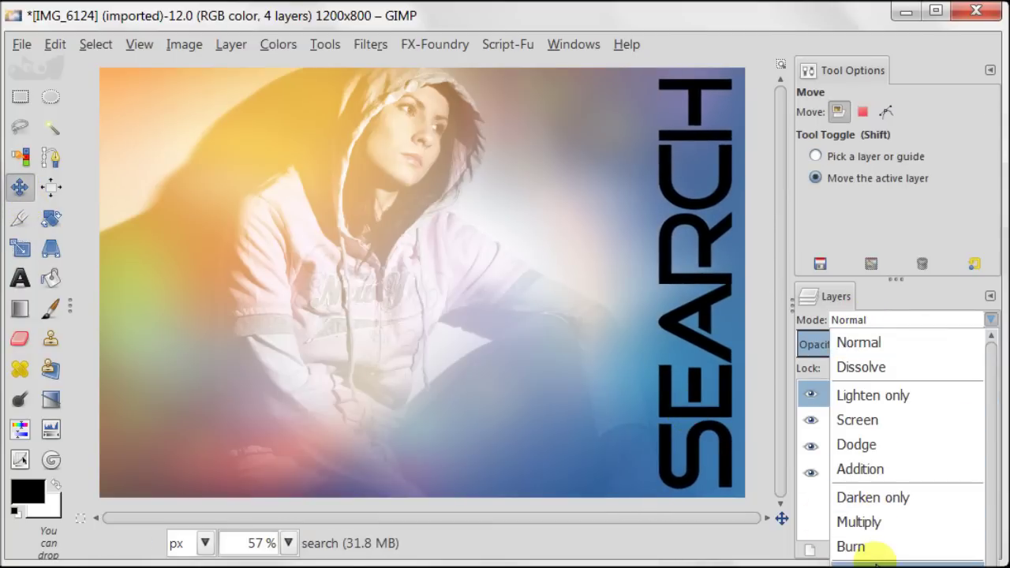
click(865, 546)
drag(899, 342, 891, 342)
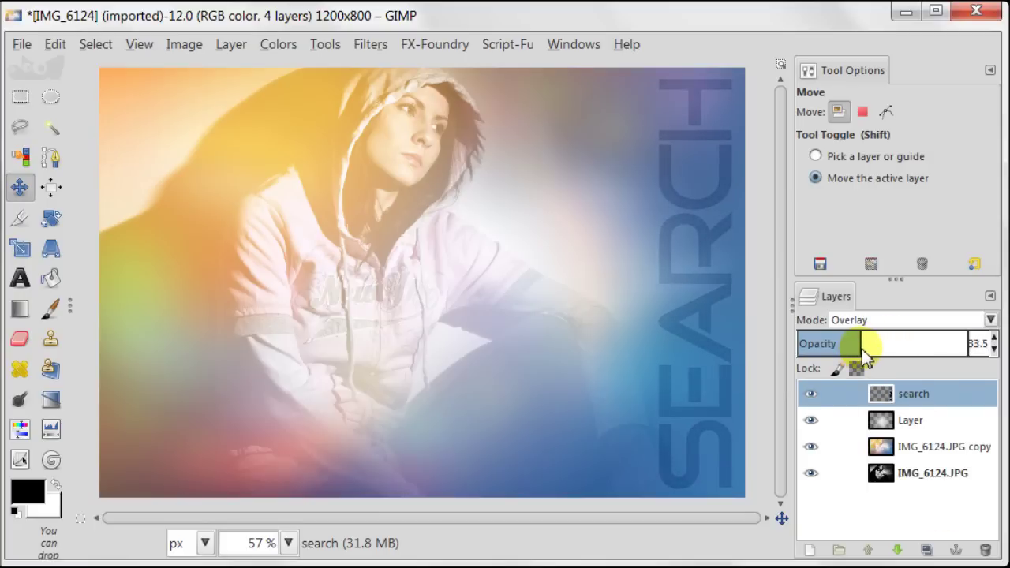
click(861, 346)
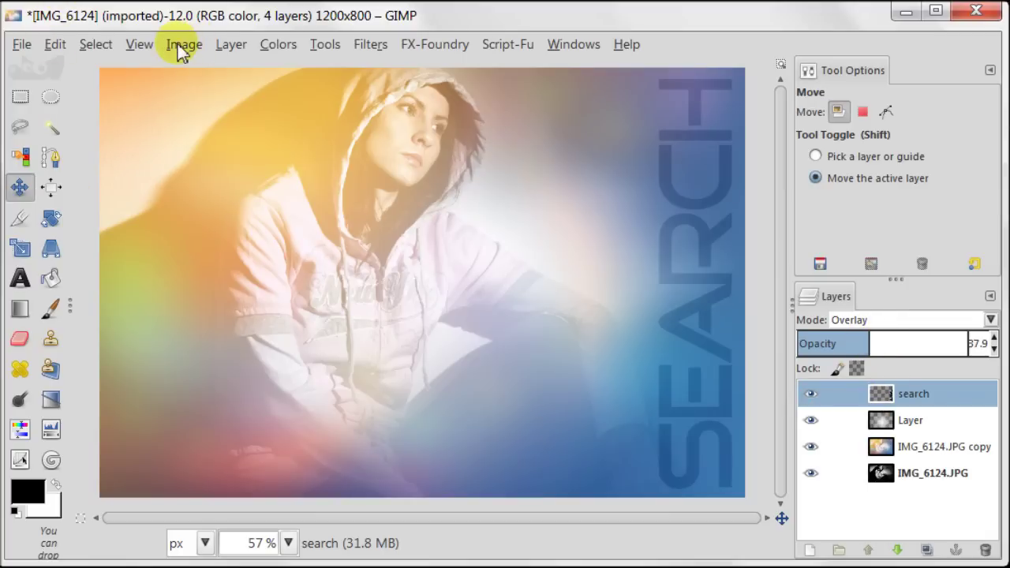
Merge the visible effect layers above the original photo, then flatten the image into one layer
click(808, 474)
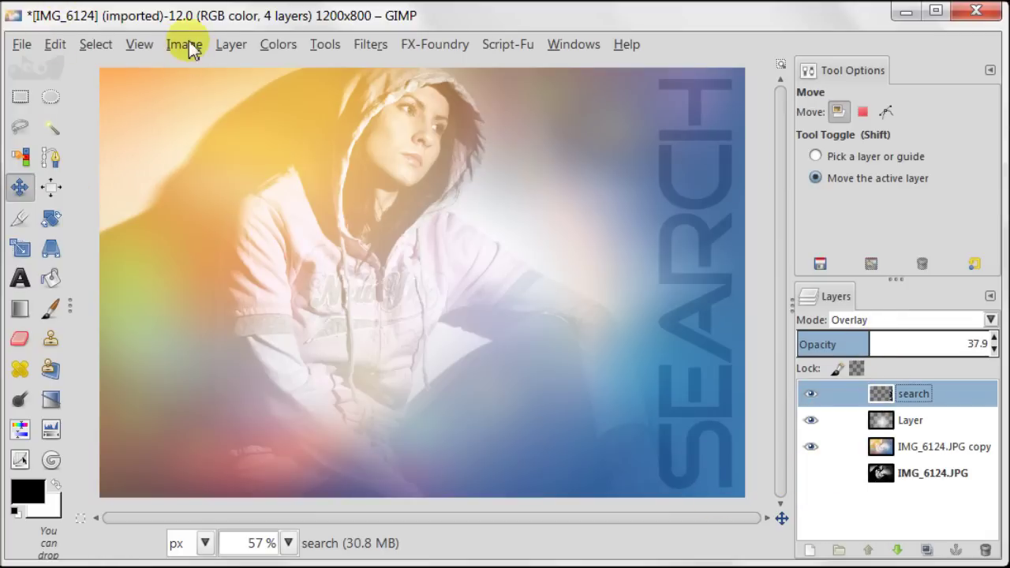
click(186, 44)
click(201, 335)
click(233, 397)
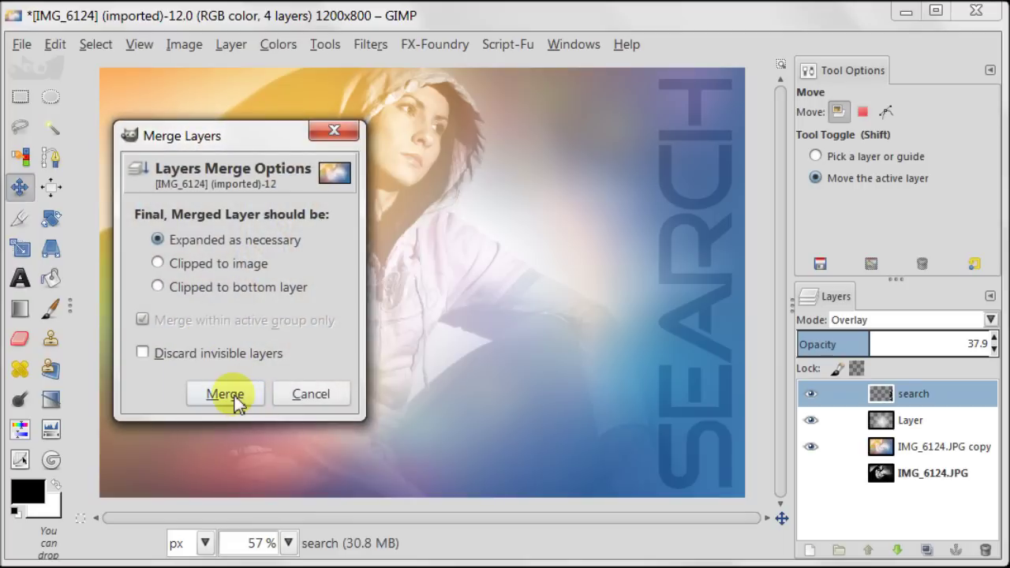
click(810, 421)
click(811, 394)
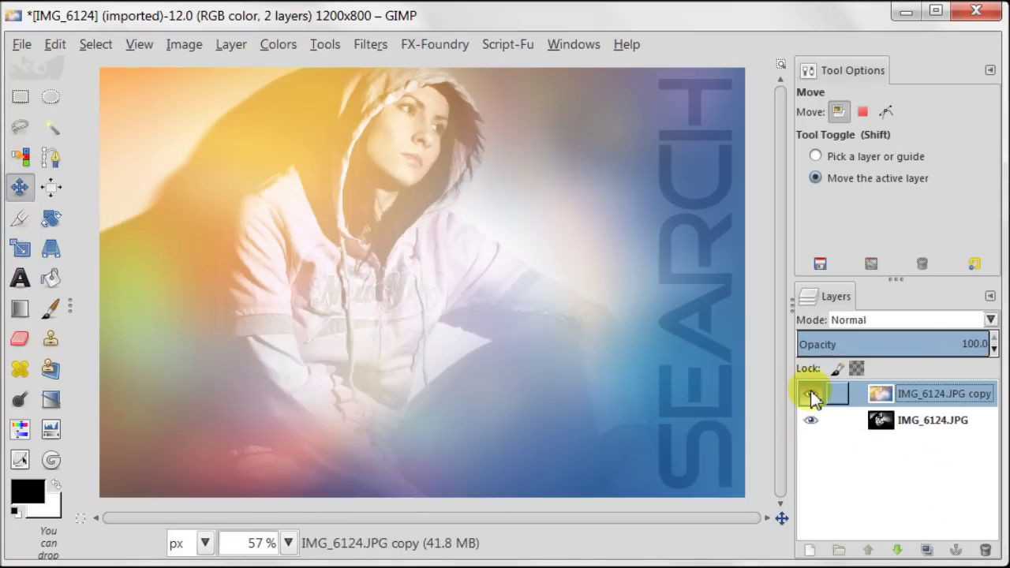
click(810, 394)
click(184, 45)
click(214, 361)
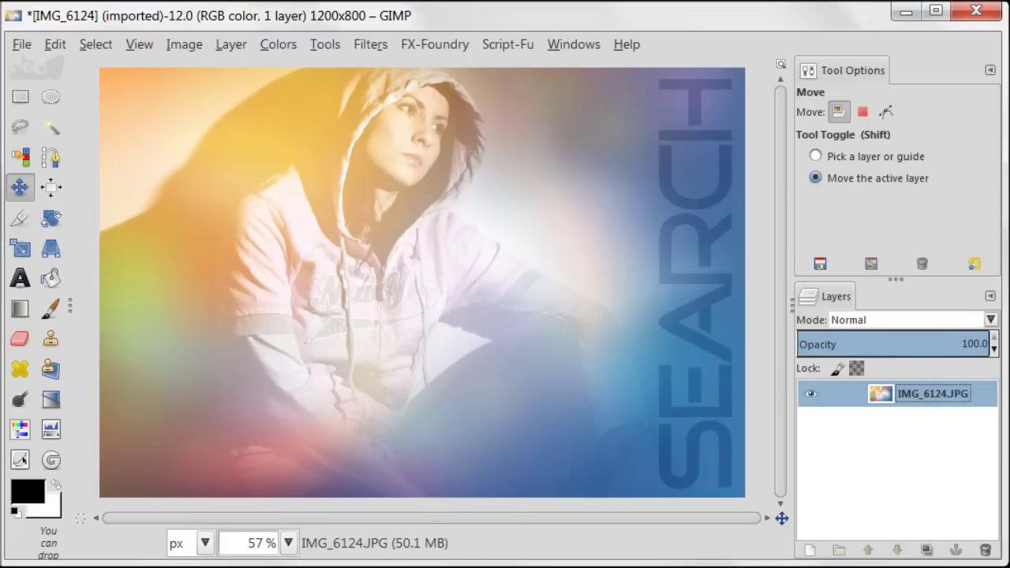